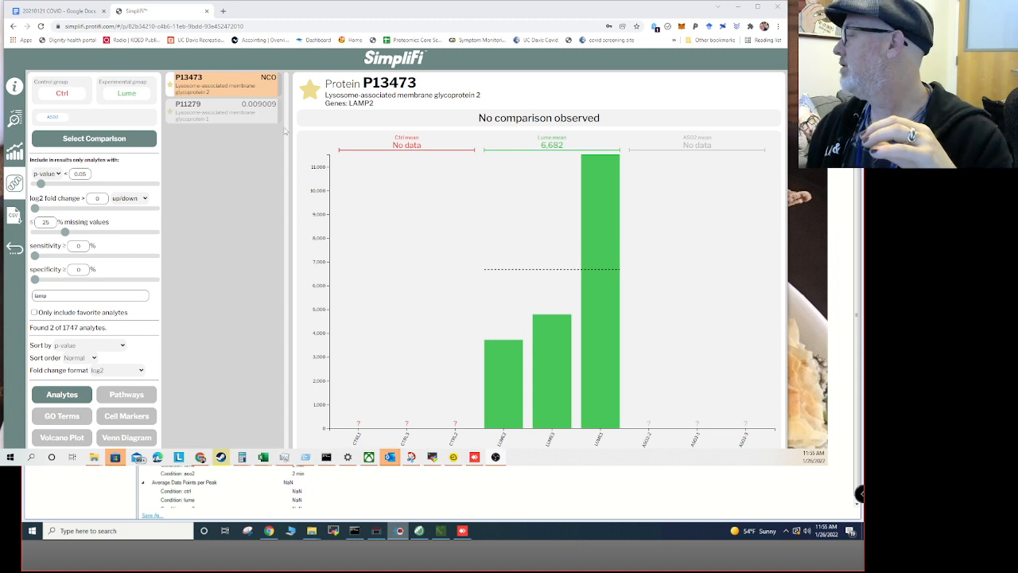
Compare the abundance charts of proteins P11279 (LAMP1) and P13473 (LAMP2) across the Ctrl, Lume and ASO2 samples
left_click(242, 118)
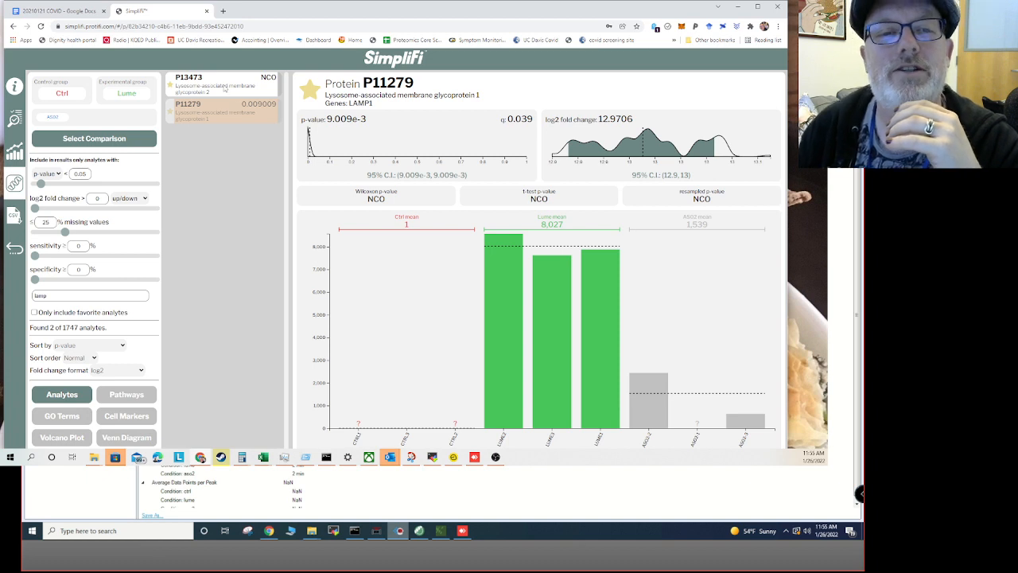
left_click(224, 89)
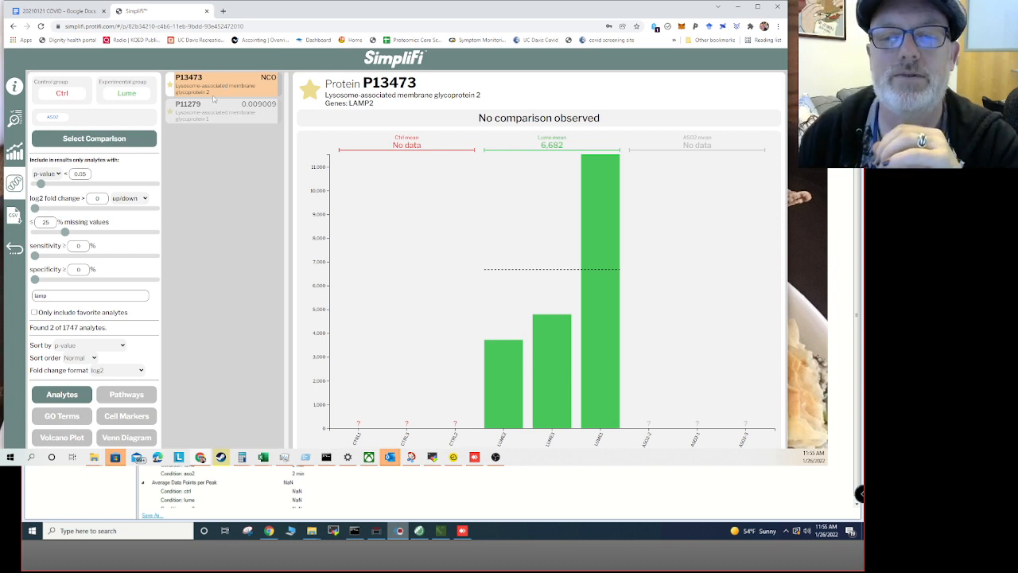
mouse_move(491, 324)
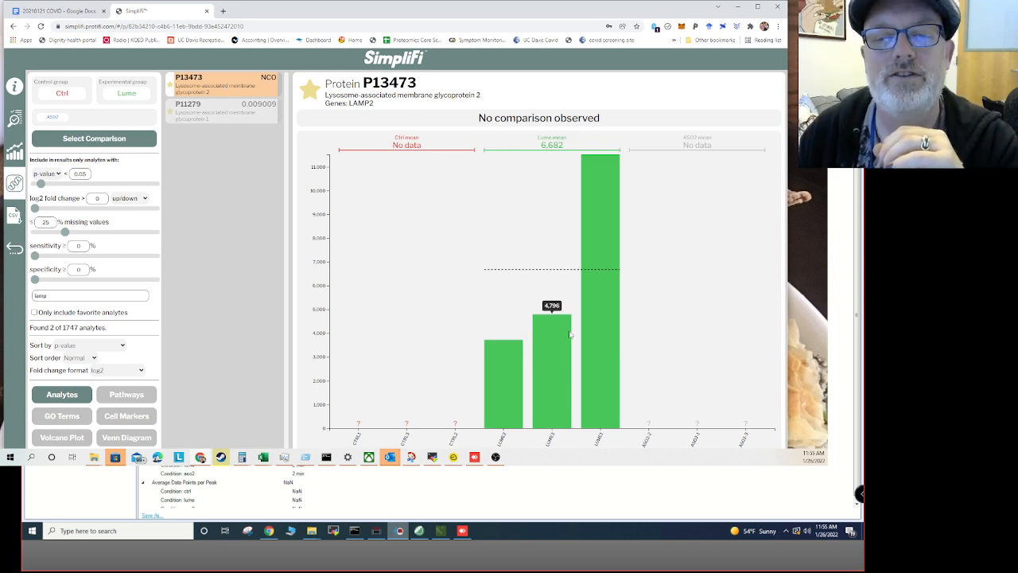
mouse_move(360, 410)
mouse_move(400, 411)
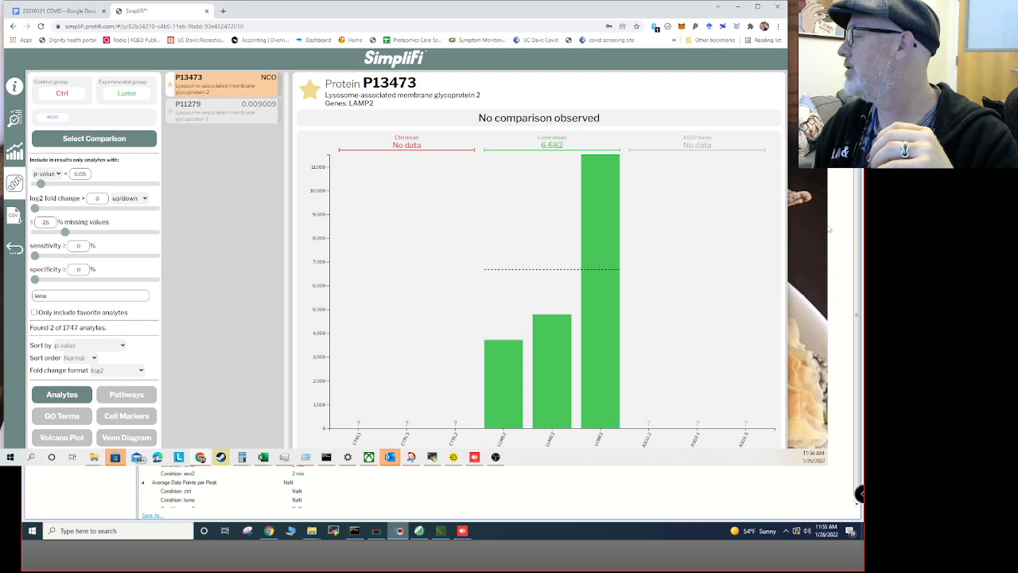
left_click(235, 119)
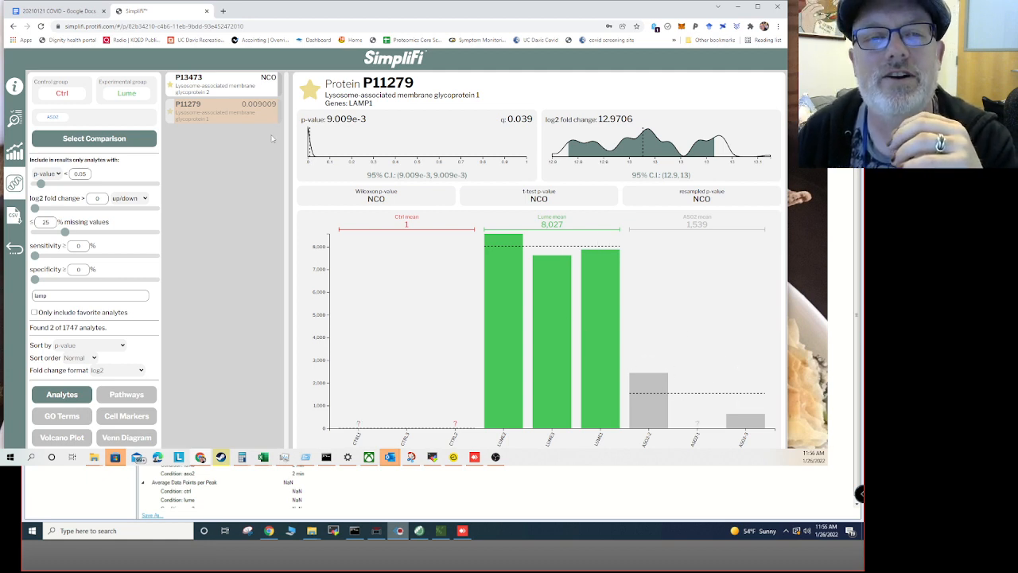
left_click(216, 92)
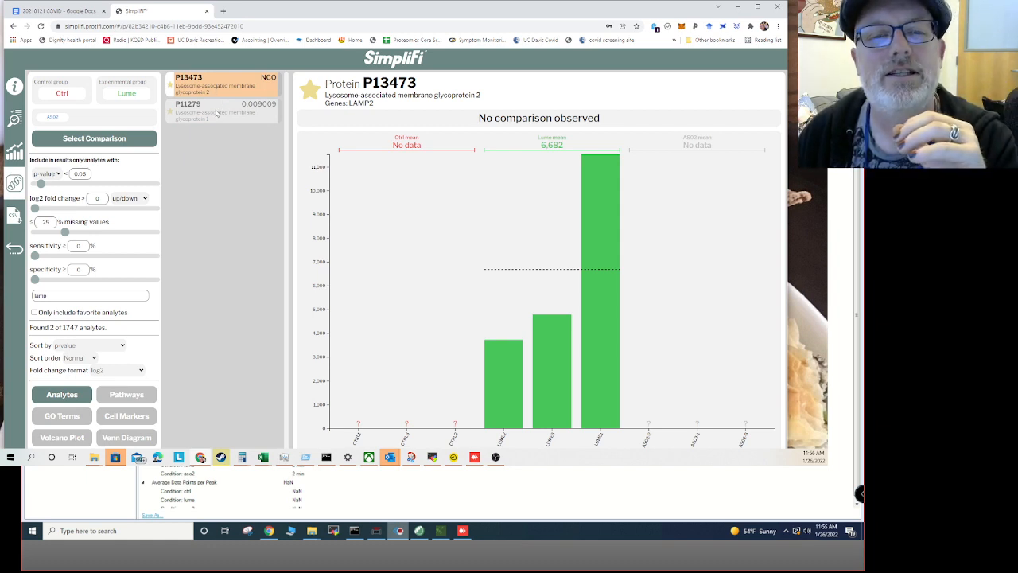
left_click(216, 113)
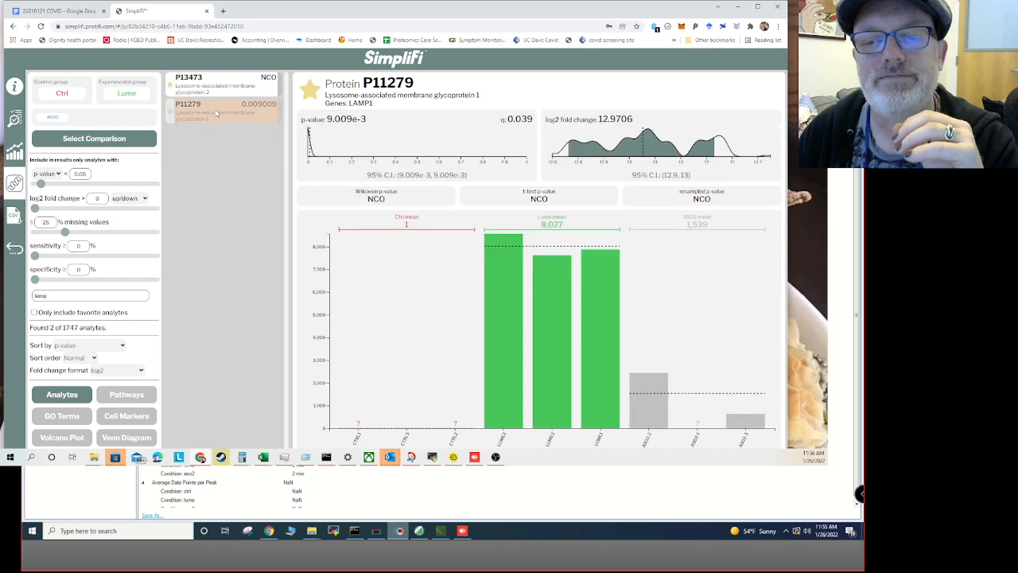
left_click(217, 93)
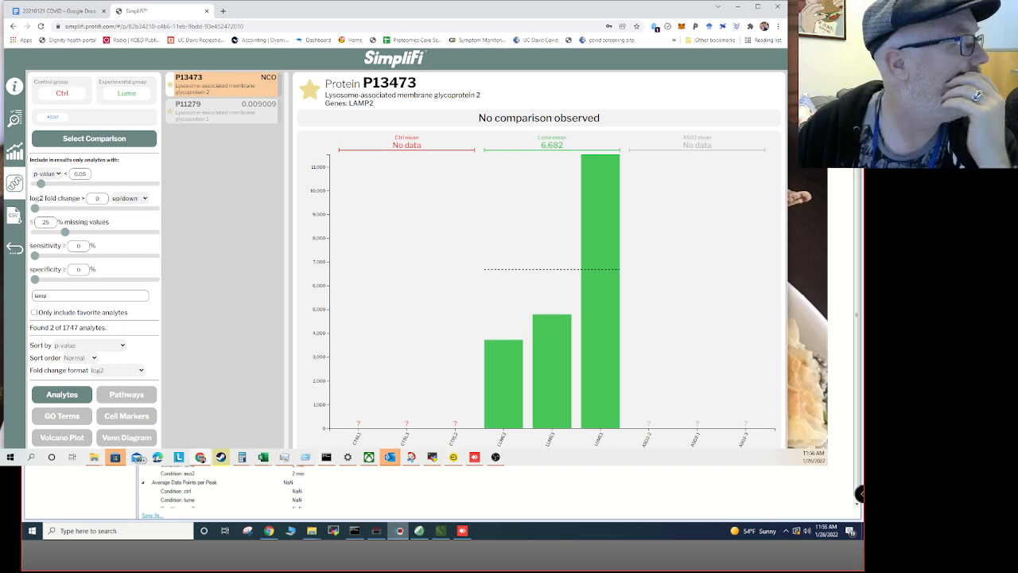
Switch to Spectronaut in the remote desktop session and search the analysis's protein grid for P13473
key("alt+Tab")
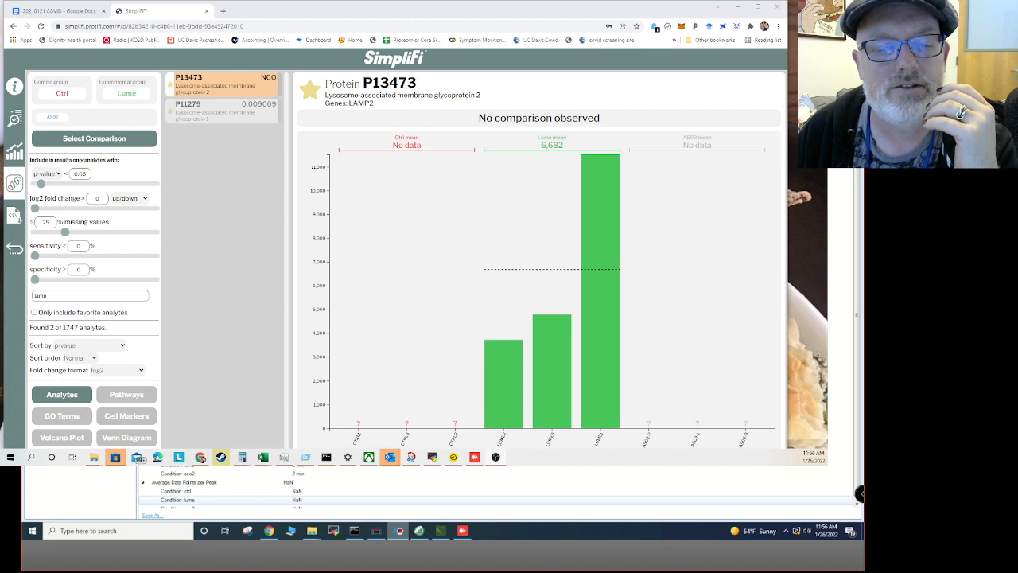
key("alt+Tab")
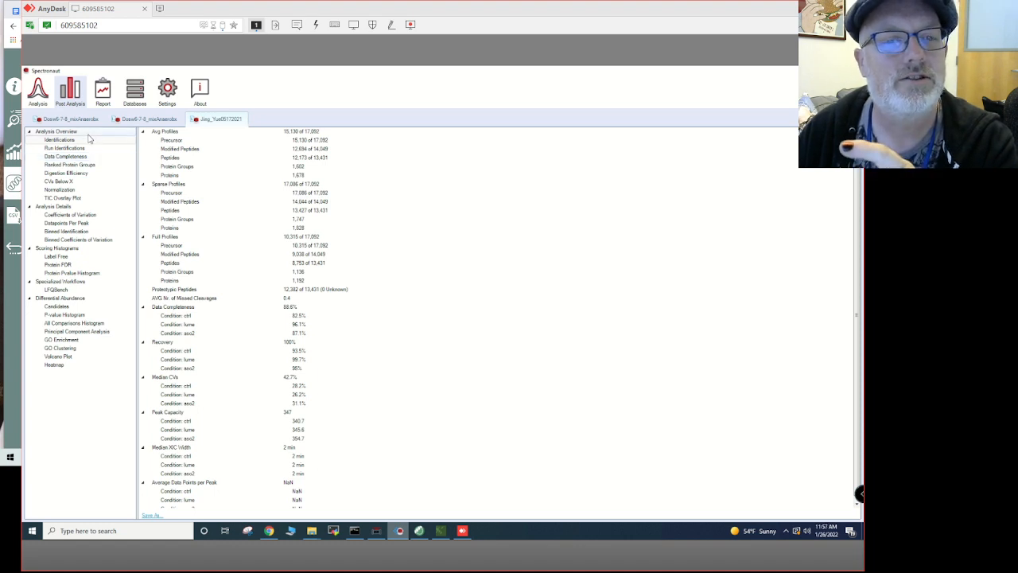
left_click(37, 92)
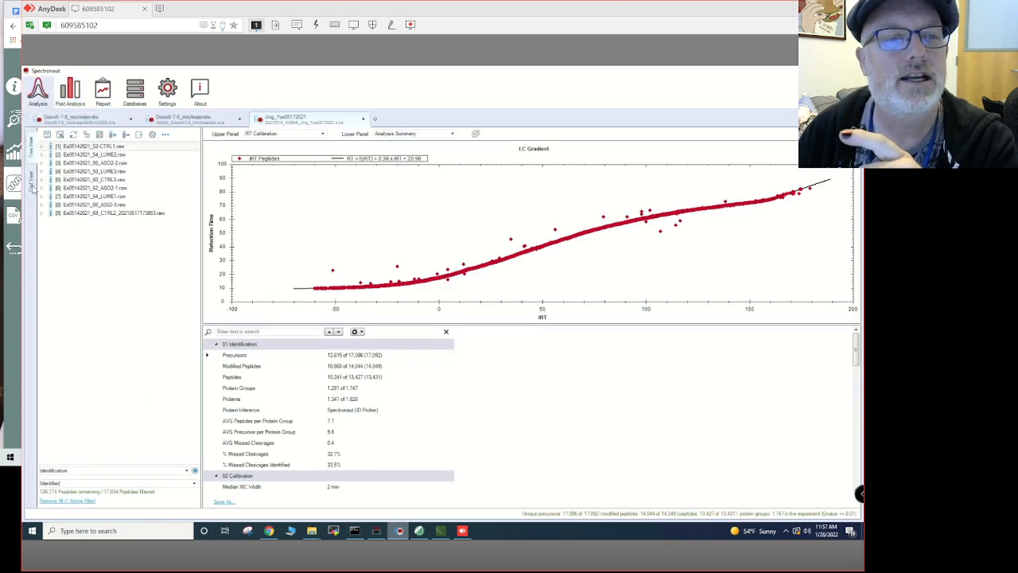
left_click(32, 187)
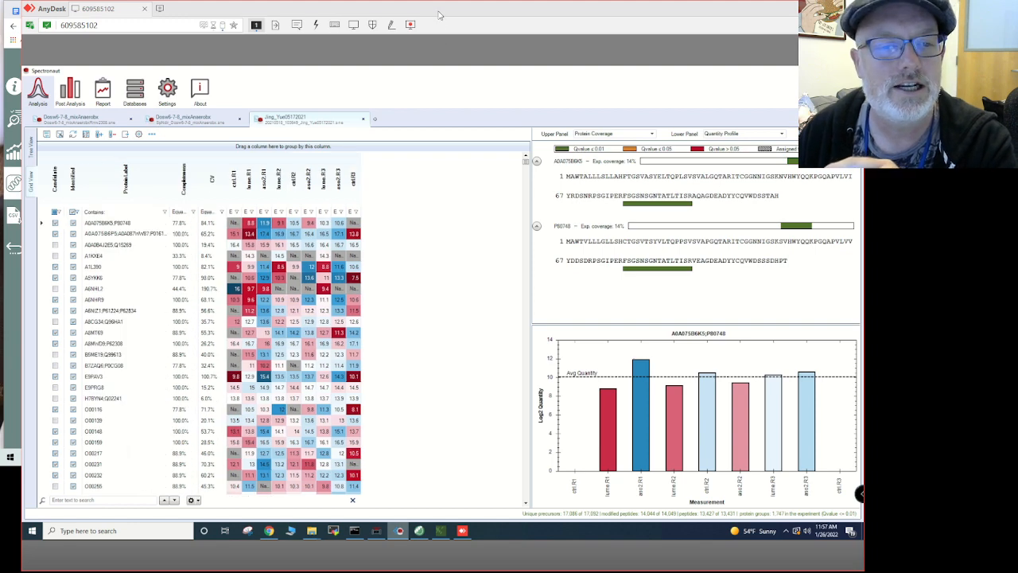
left_click(97, 501)
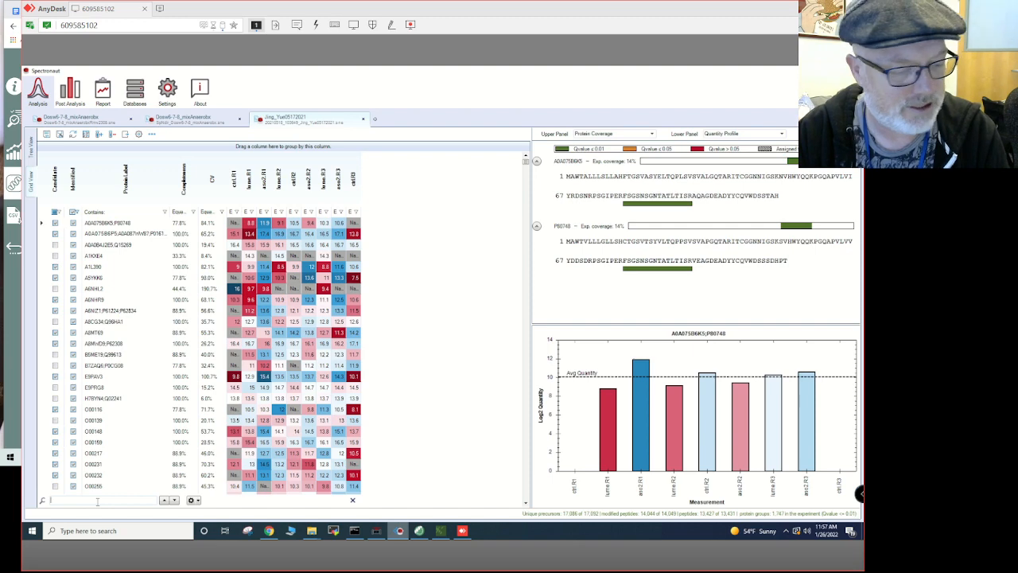
type("P134")
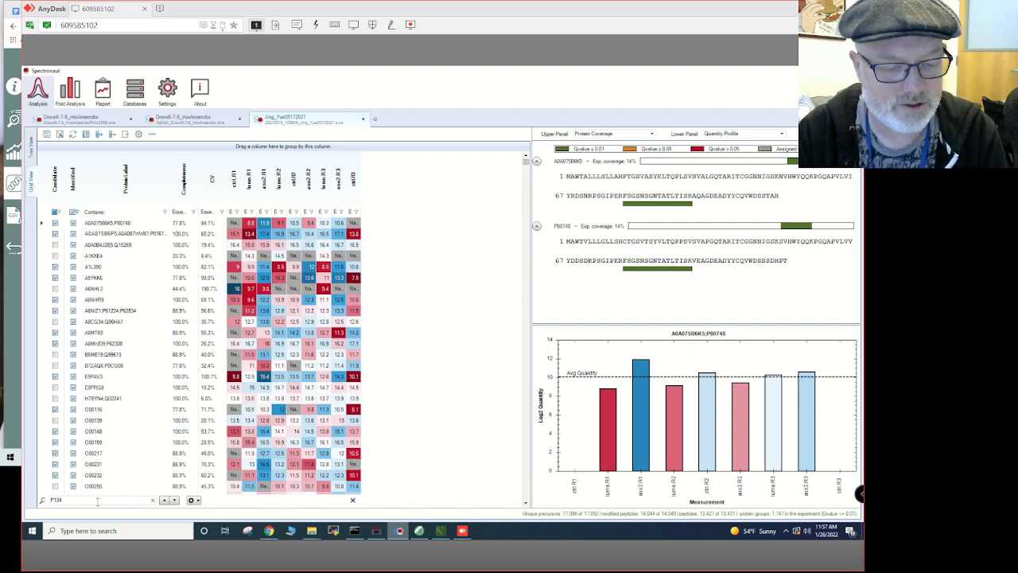
type("73")
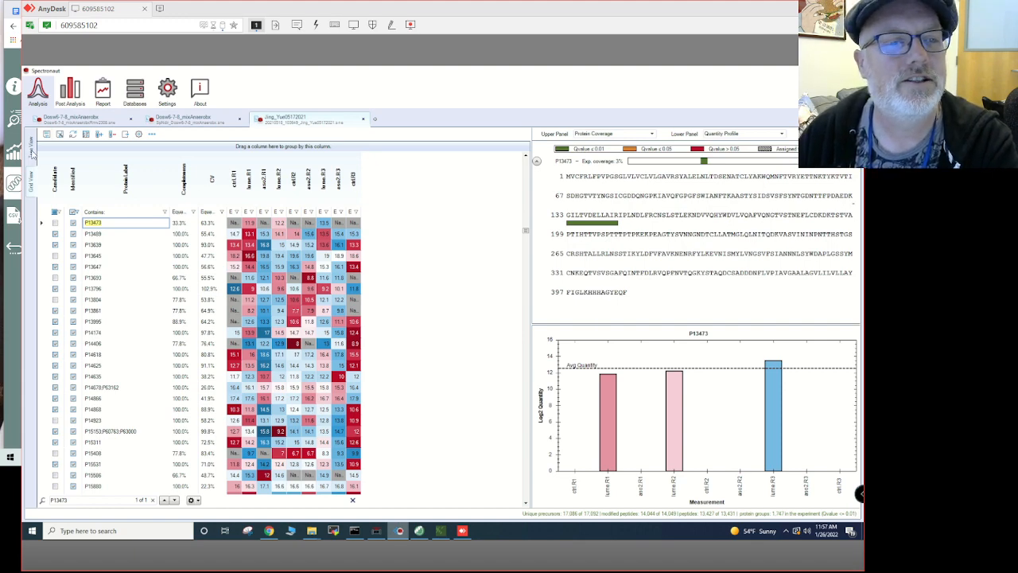
Order the runs in the analysis tree by Condition/Replicate
left_click(31, 154)
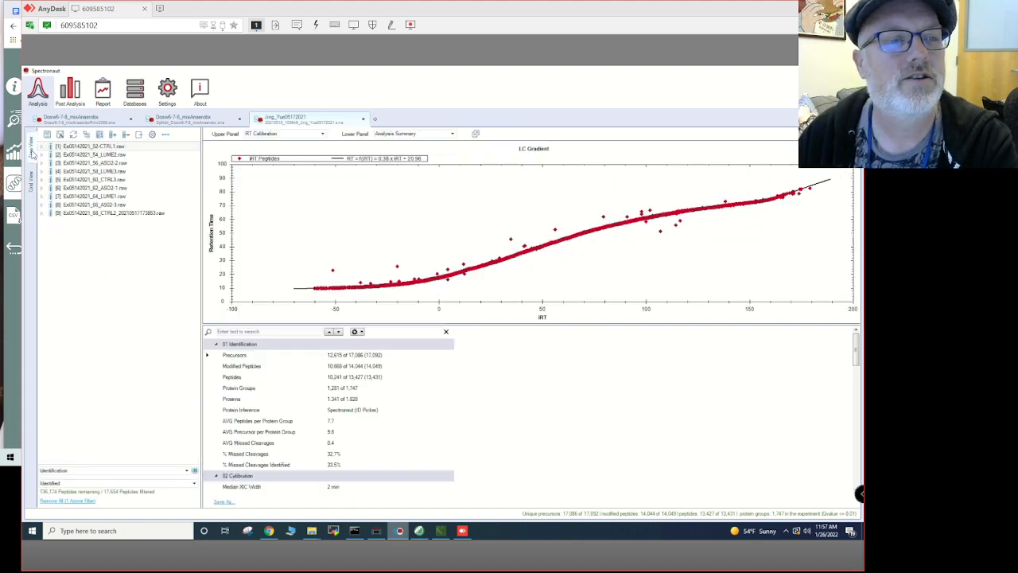
right_click(91, 239)
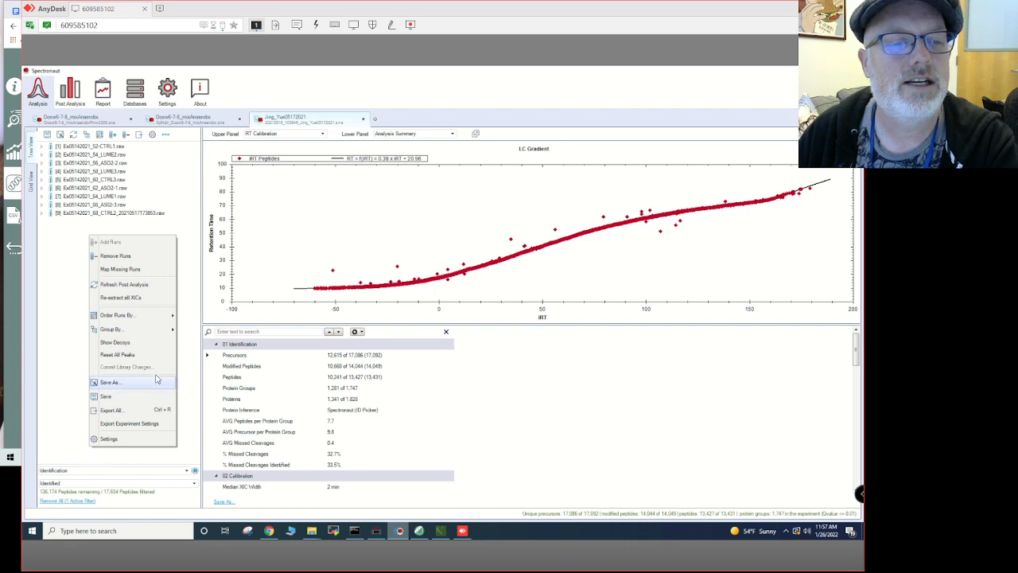
mouse_move(146, 331)
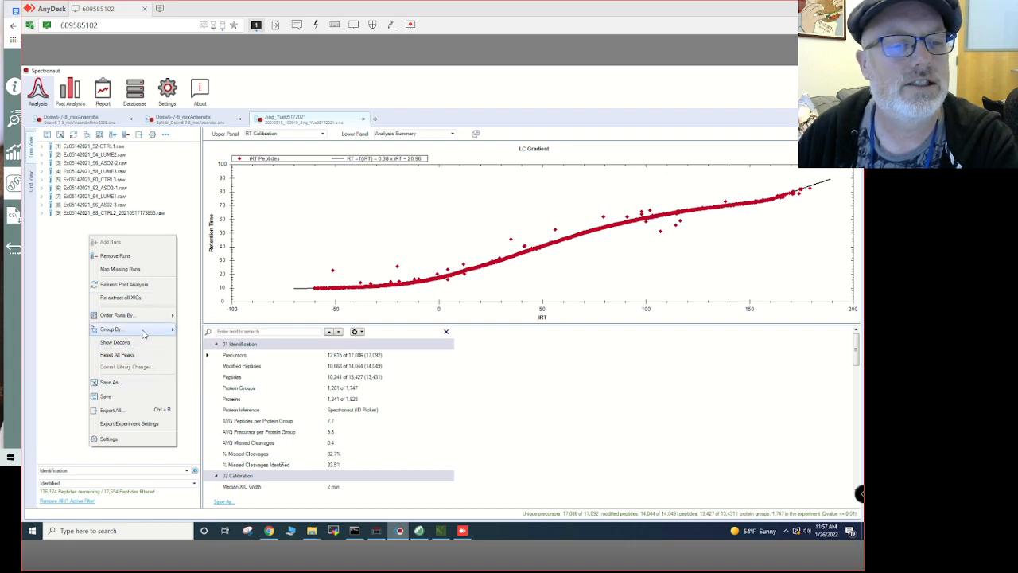
mouse_move(148, 316)
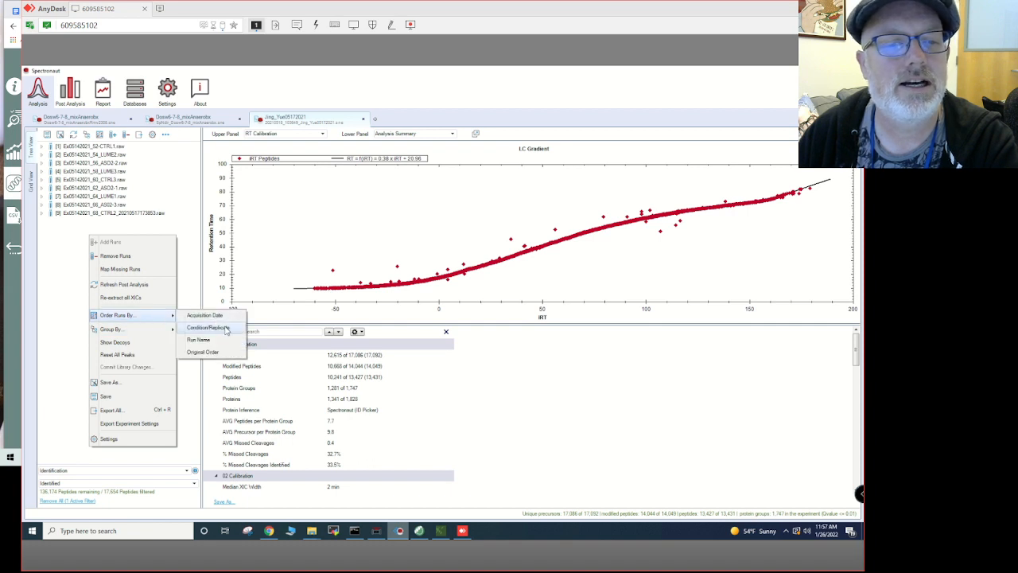
left_click(208, 328)
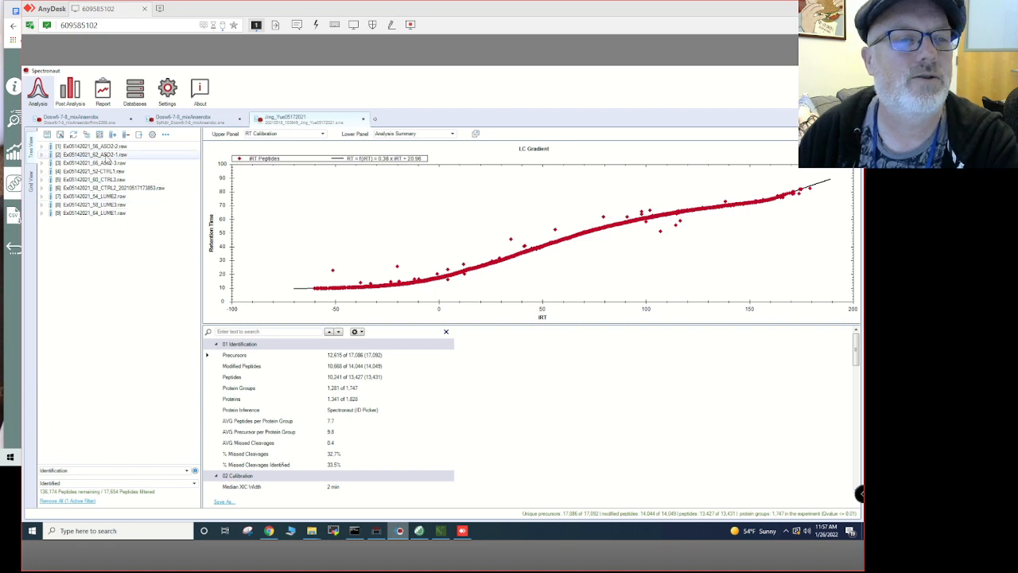
Find P13473 again in the protein grid and display its quantity profile for the reordered runs
left_click(31, 185)
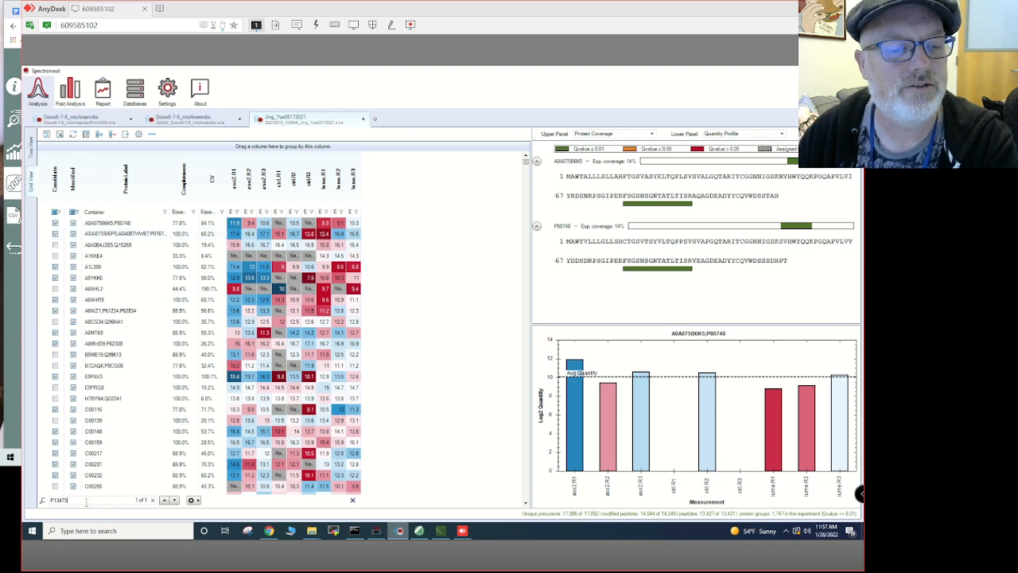
key("Return")
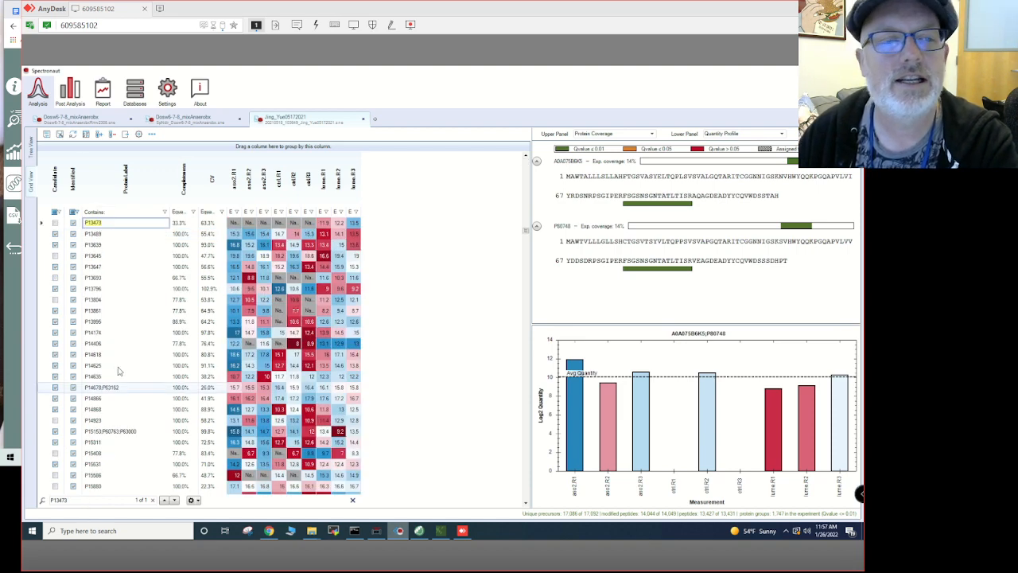
left_click(234, 226)
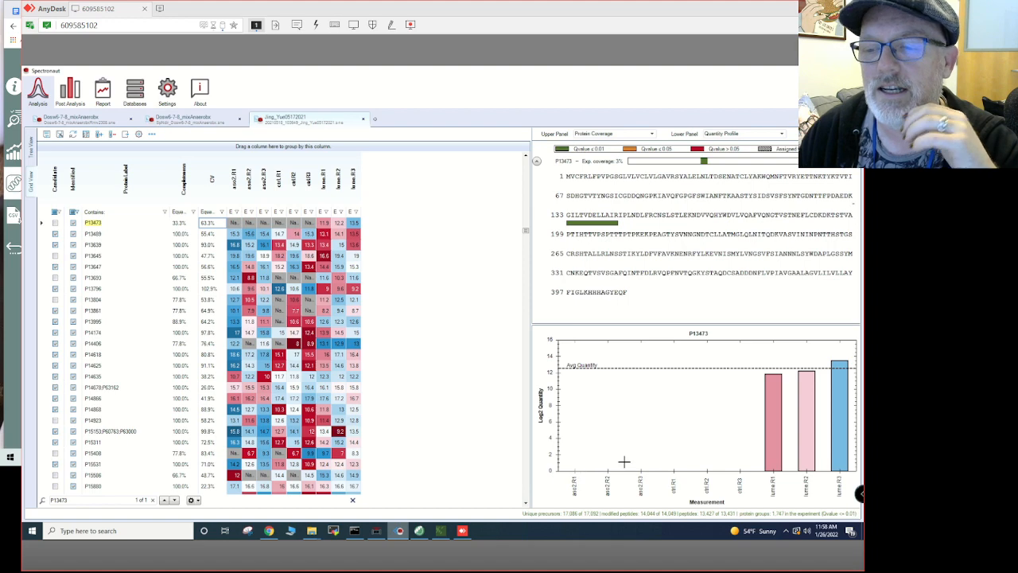
Add the Nr of Peptides column to the protein grid between the protein label and Completeness, using the Column Chooser
right_click(156, 183)
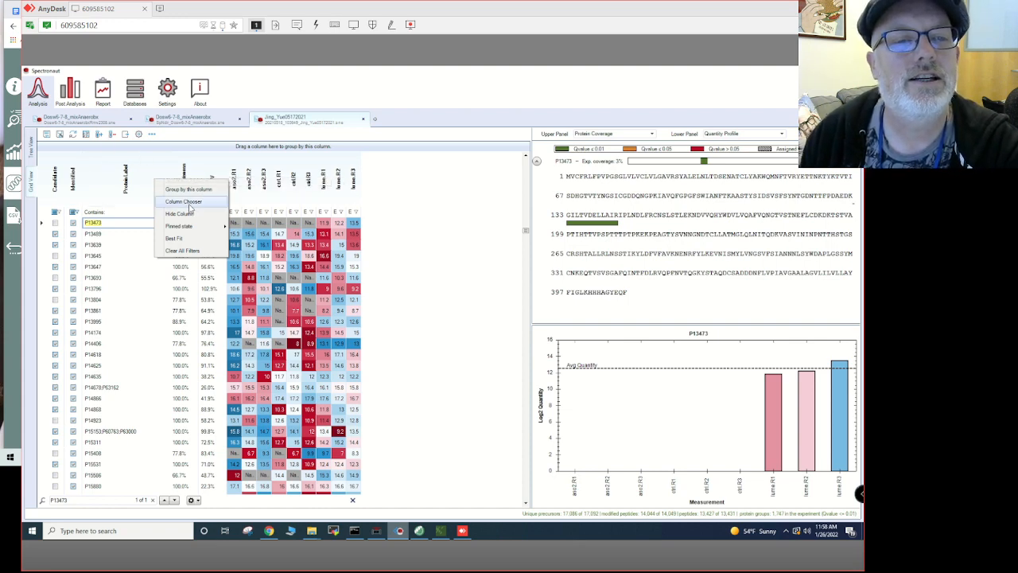
left_click(191, 205)
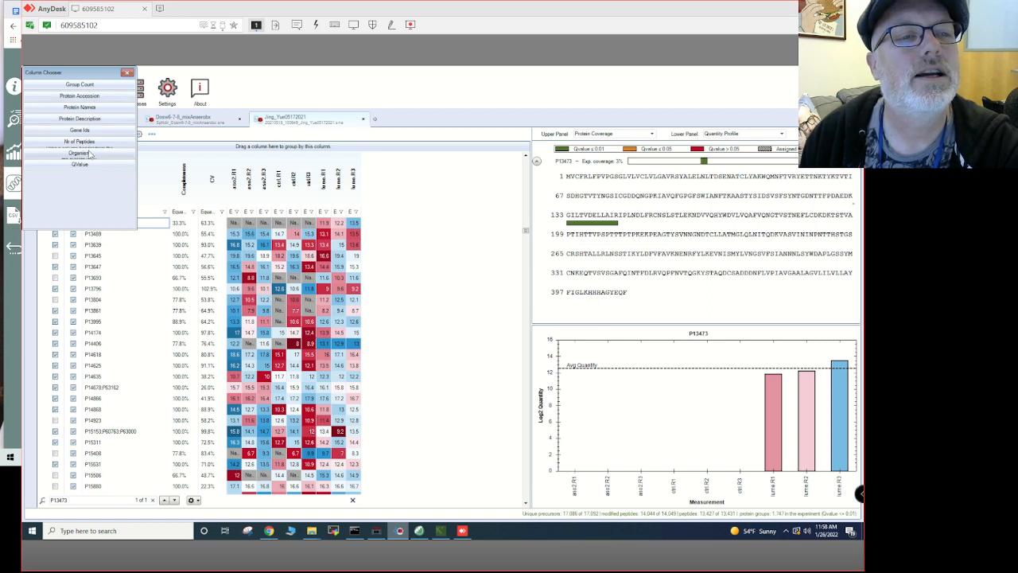
left_click_drag(90, 140, 167, 183)
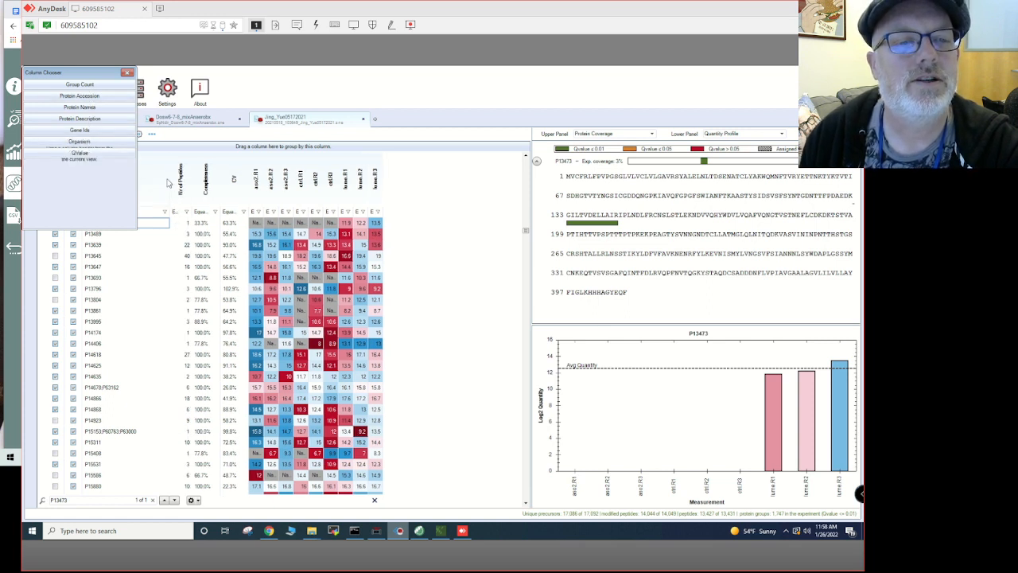
left_click(127, 72)
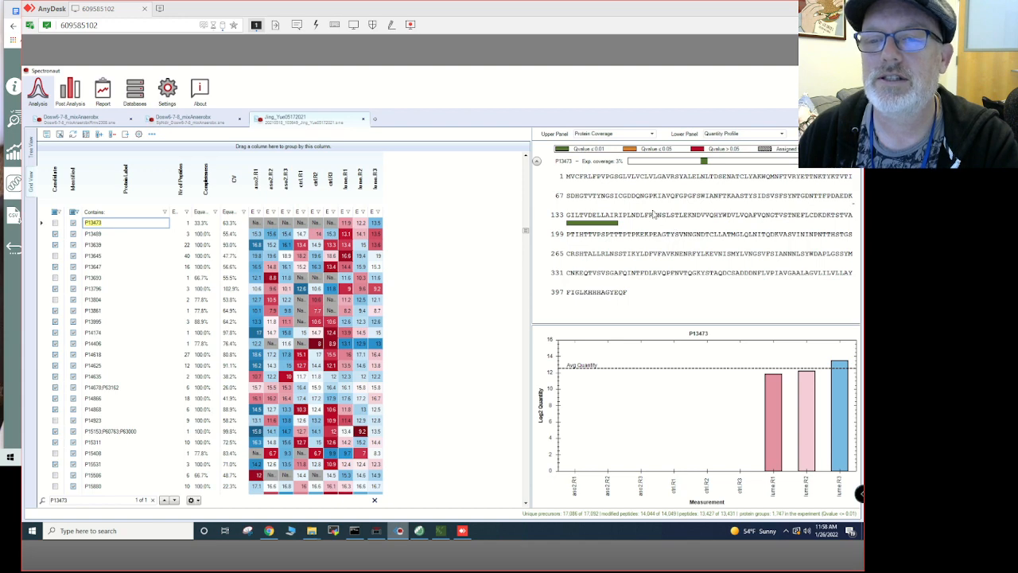
Inspect the covered peptide in P13473's sequence and its precursor chromatogram in the lume.R3 run
mouse_move(587, 227)
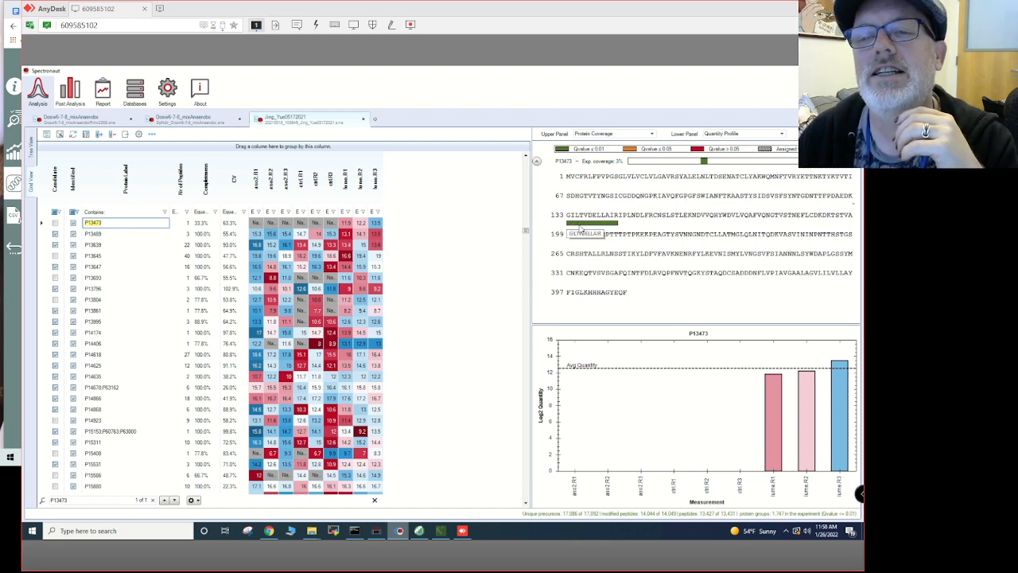
left_click(377, 229)
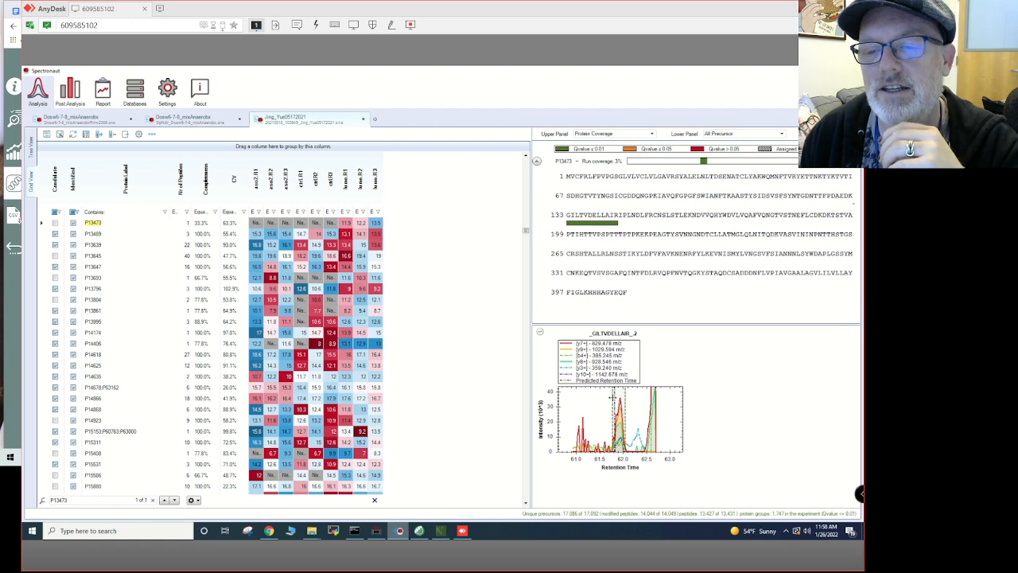
scroll(621, 401, "up", 1)
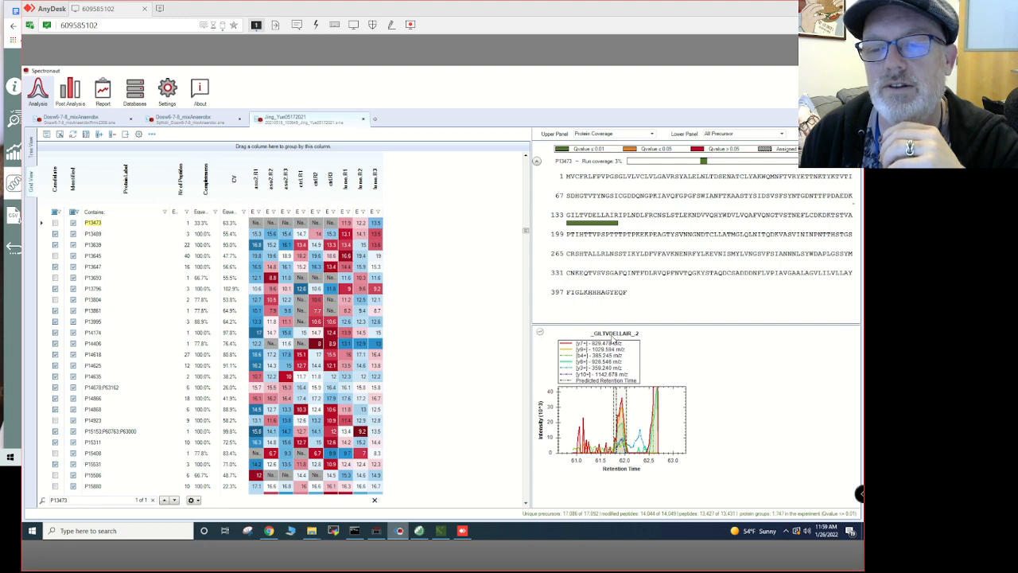
mouse_move(620, 422)
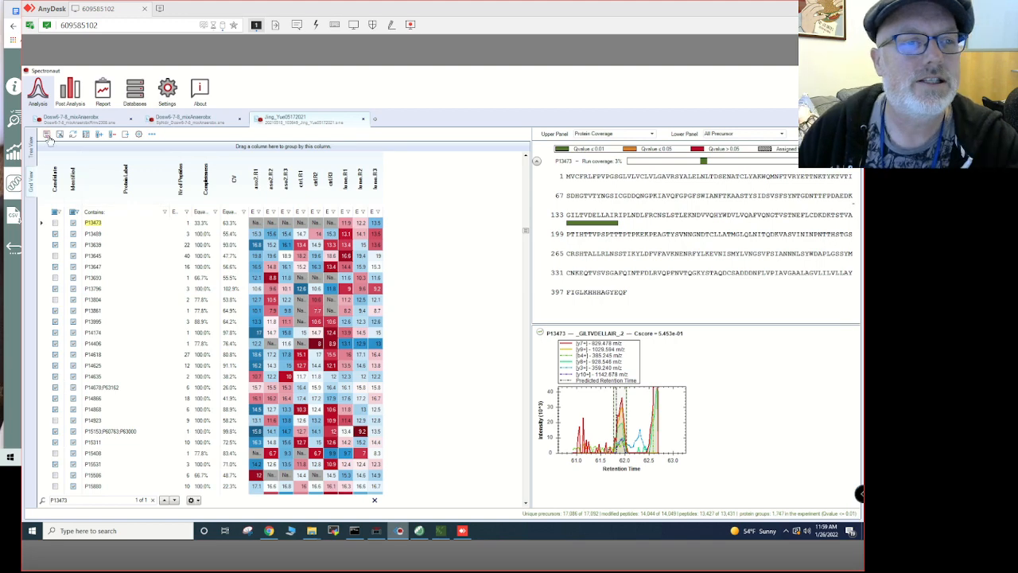
Filter the analysis tree by the peptide sequence GILTVD
left_click(31, 148)
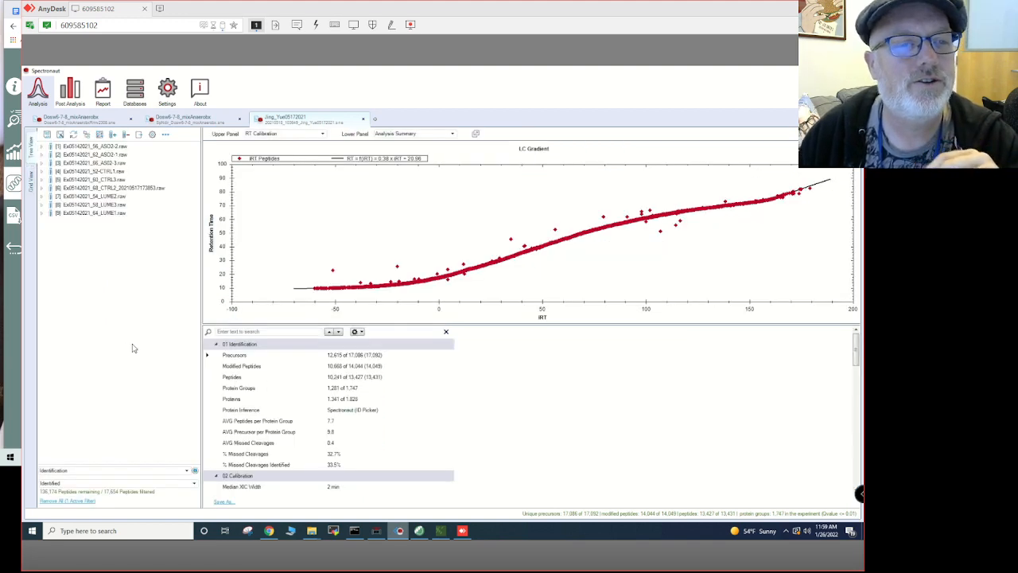
left_click(177, 473)
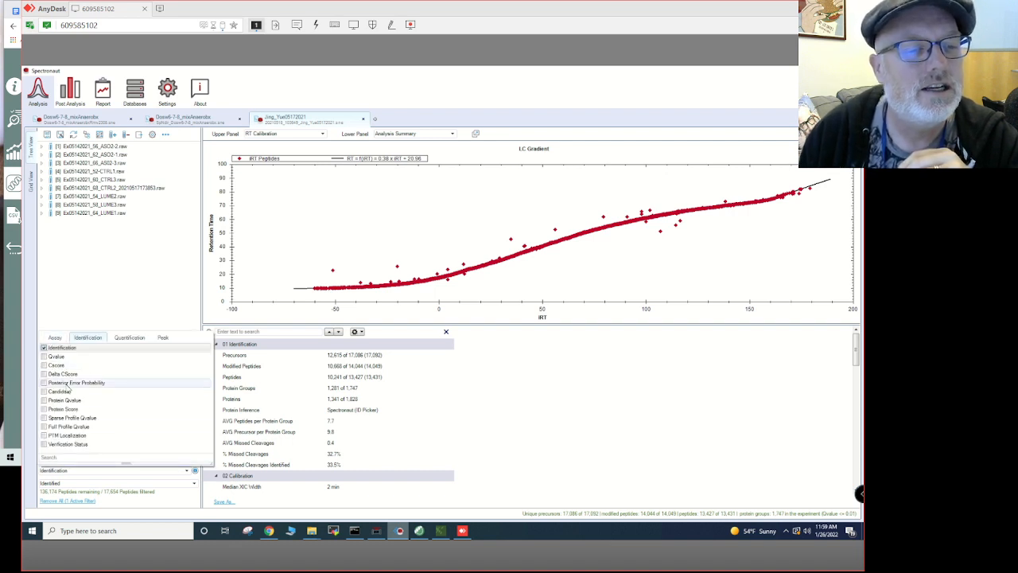
left_click(54, 338)
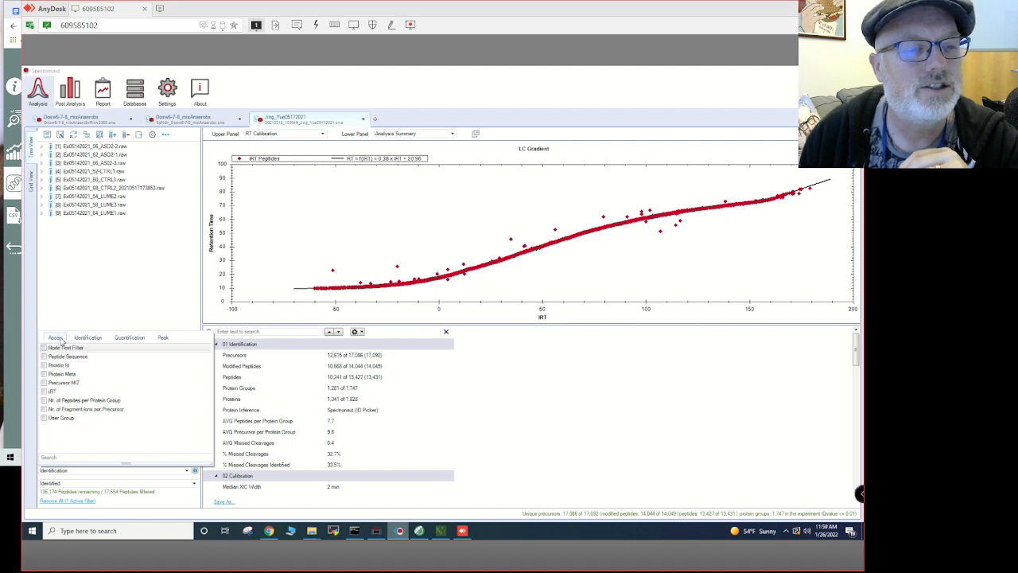
left_click(48, 357)
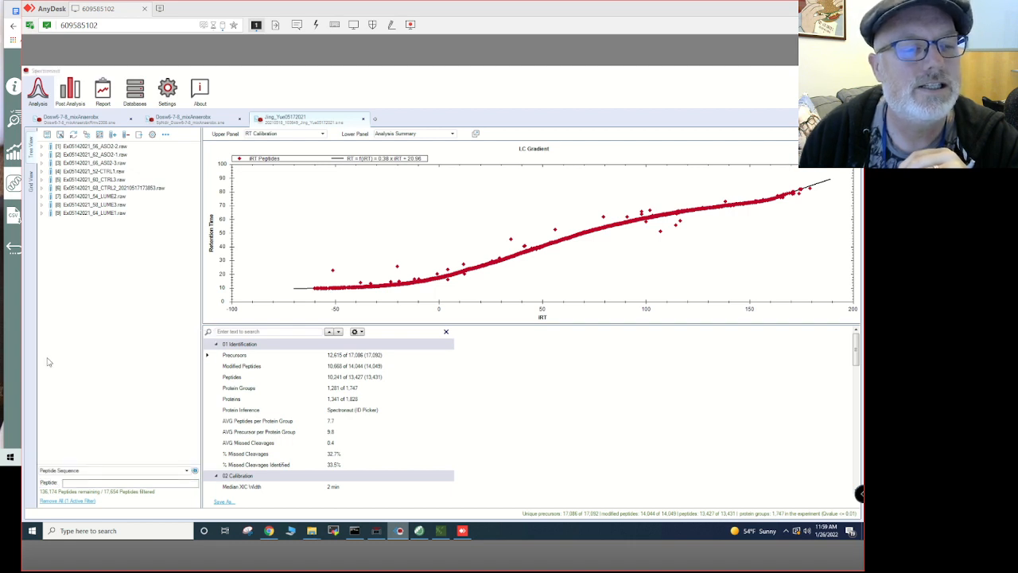
left_click(96, 483)
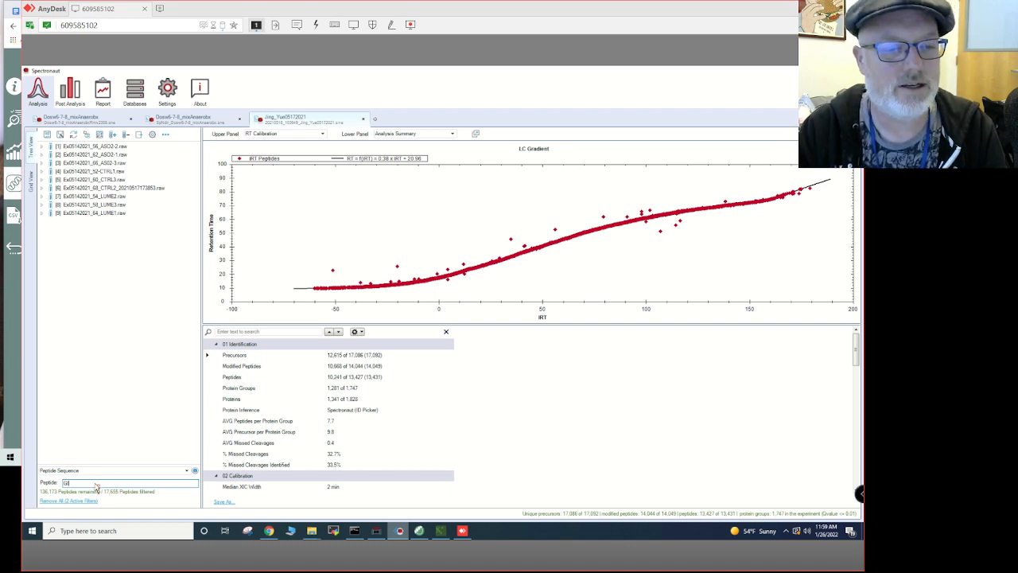
type("T")
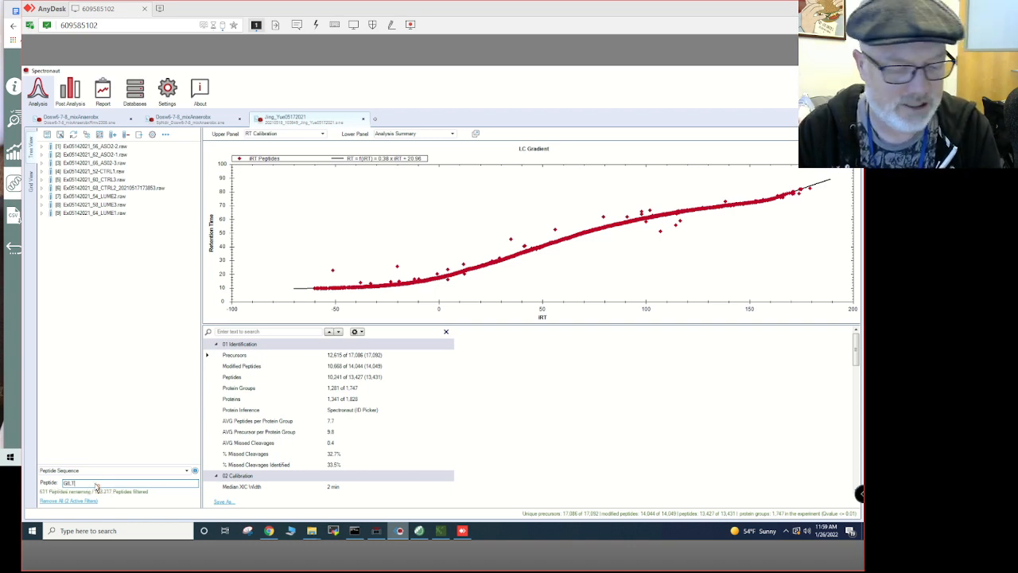
type("VD")
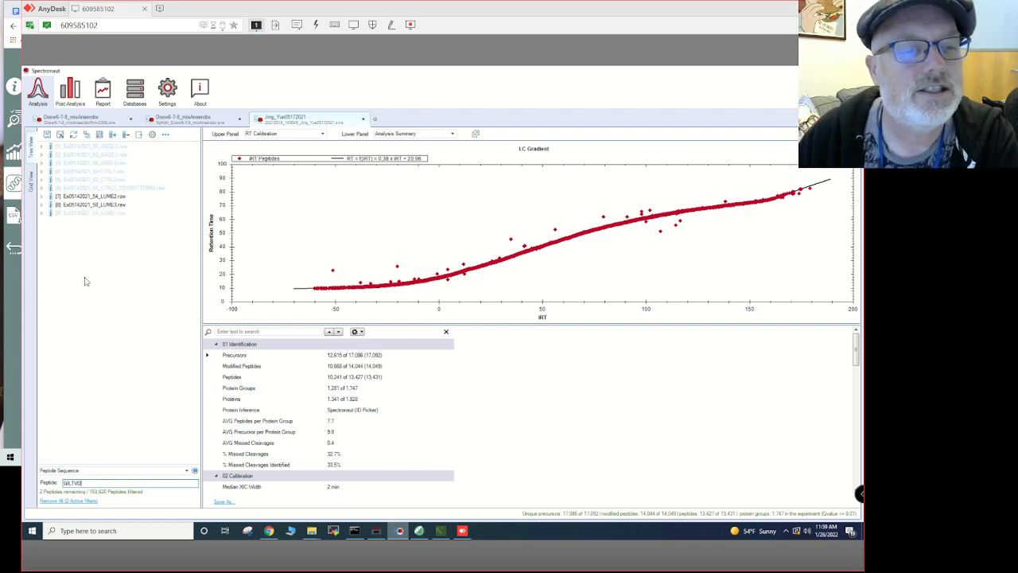
Expand the LUME2 and LUME1 runs in the filtered tree to examine their matching precursors
left_click(43, 197)
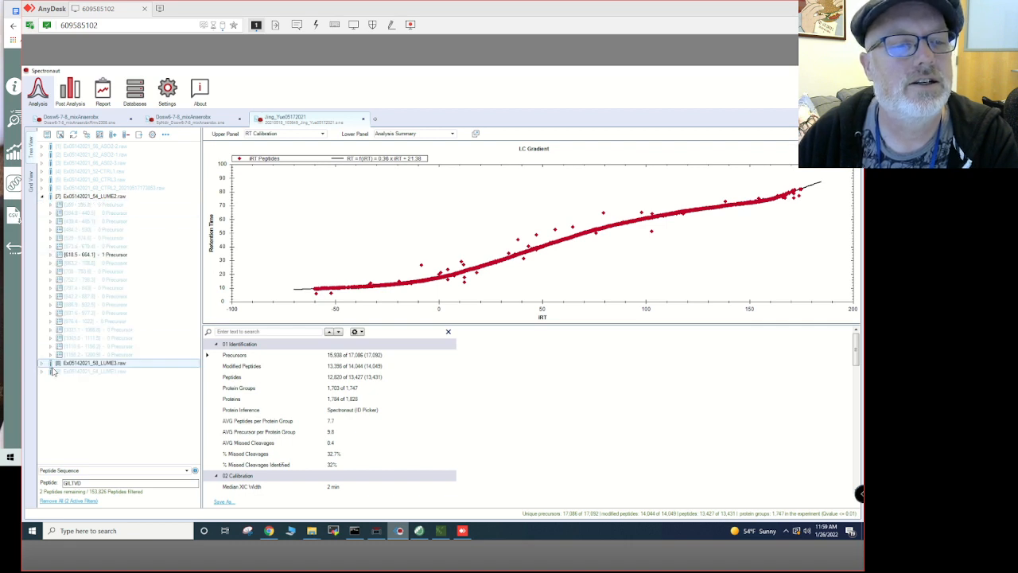
left_click(80, 372)
left_click(43, 371)
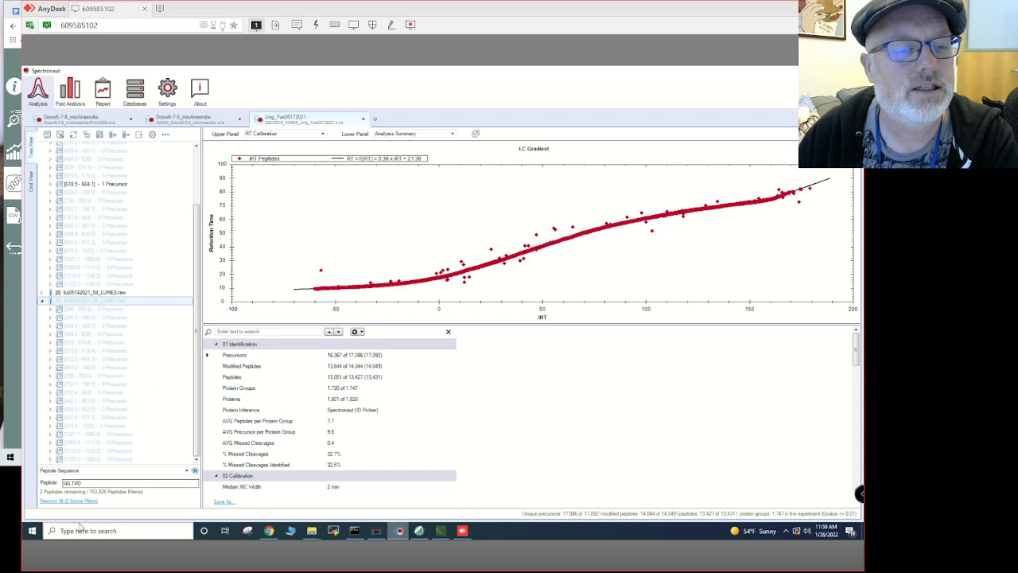
Check P13473's covered peptide in the protein grid and shorten the tree's peptide sequence filter to GILTV
key("BackSpace")
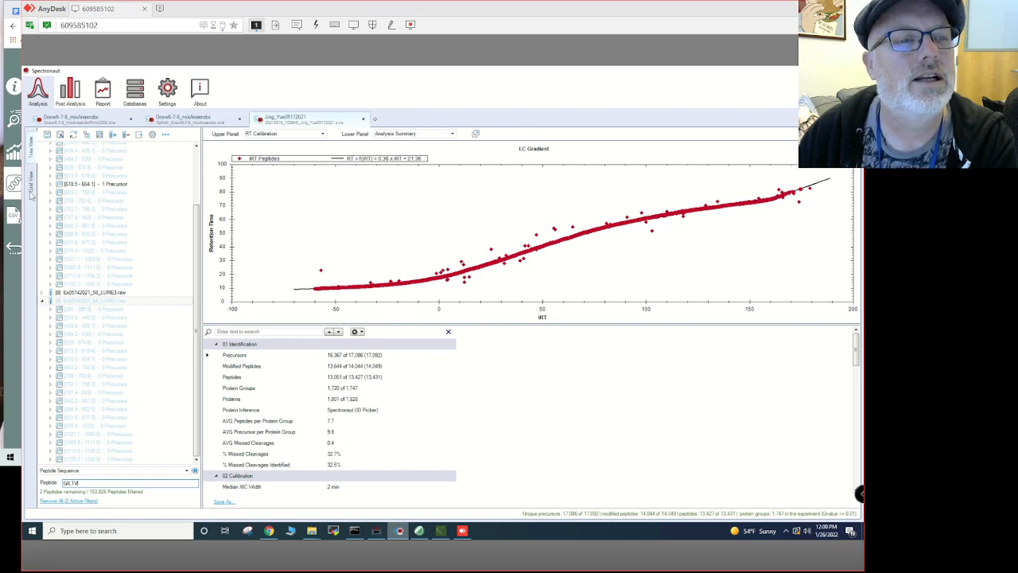
left_click(31, 181)
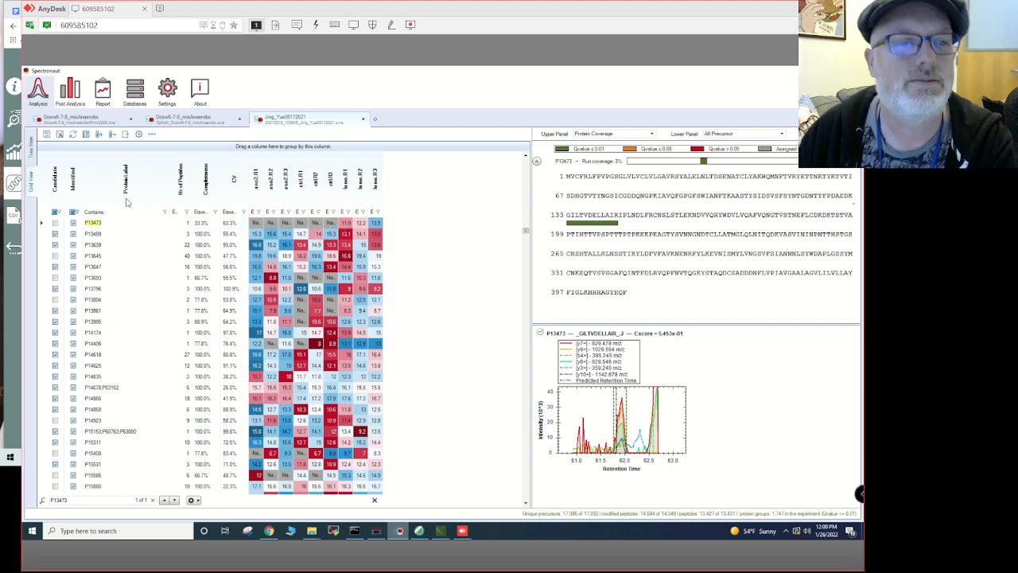
left_click(31, 139)
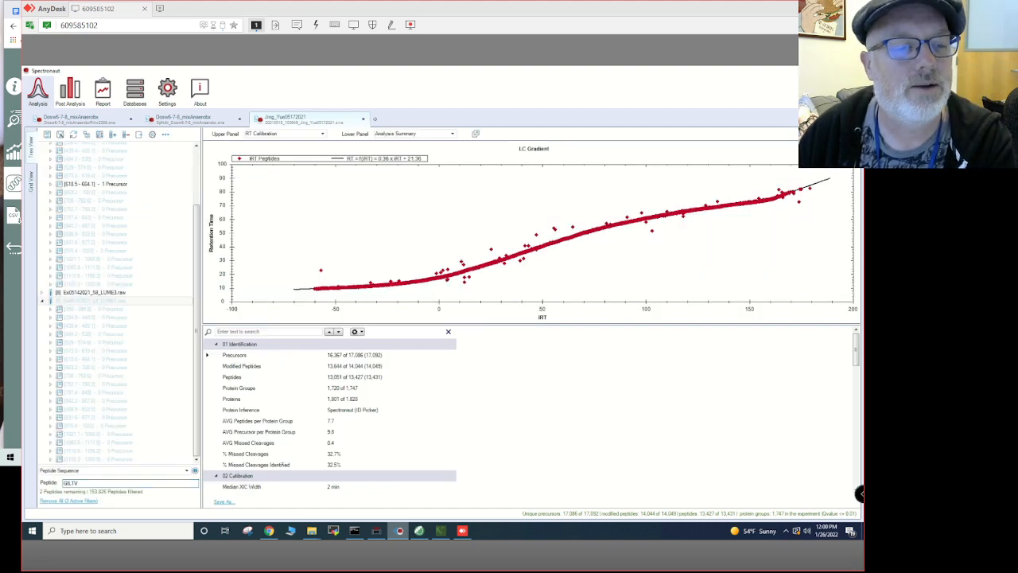
left_click(80, 484)
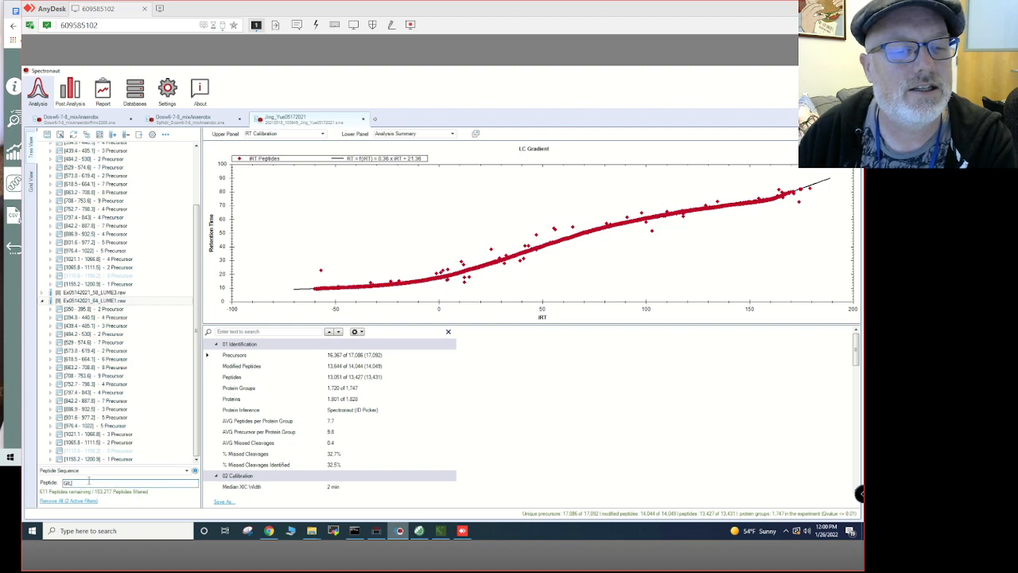
type("TV")
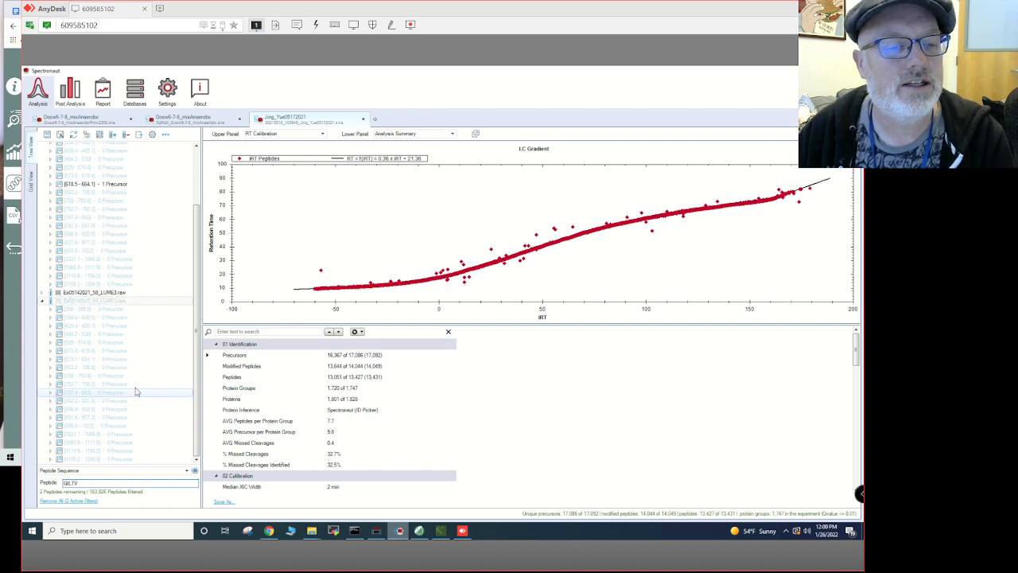
Review the filtered precursors in the tree and collapse the LUME2 and LUME1 runs
scroll(146, 295, "up", 3)
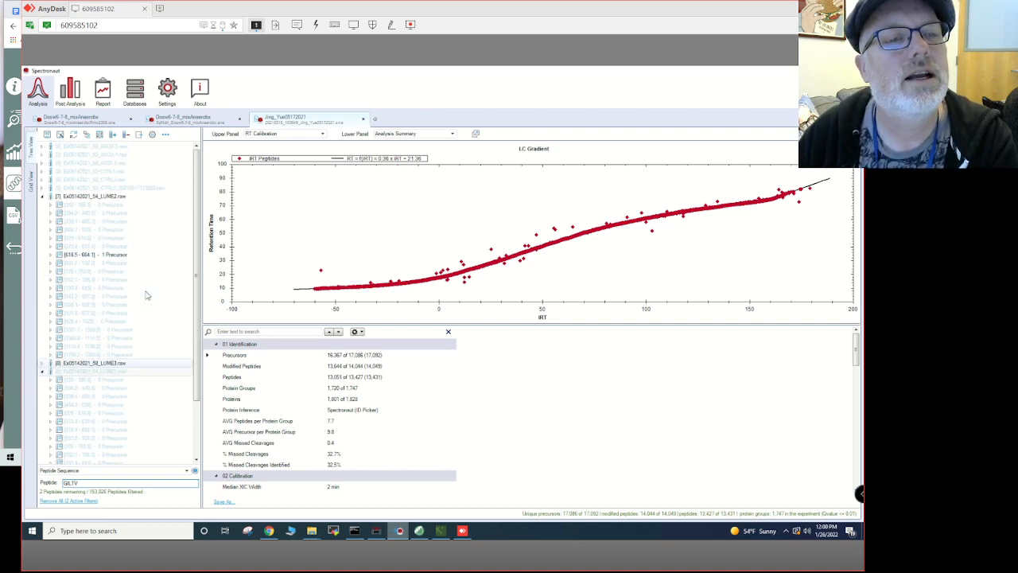
scroll(146, 295, "down", 3)
scroll(146, 295, "up", 3)
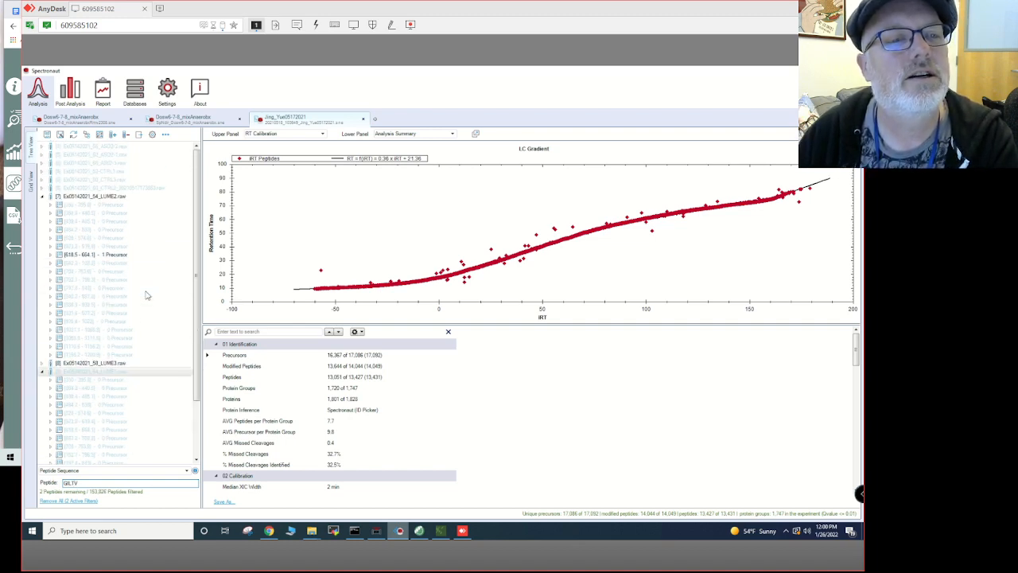
left_click(41, 197)
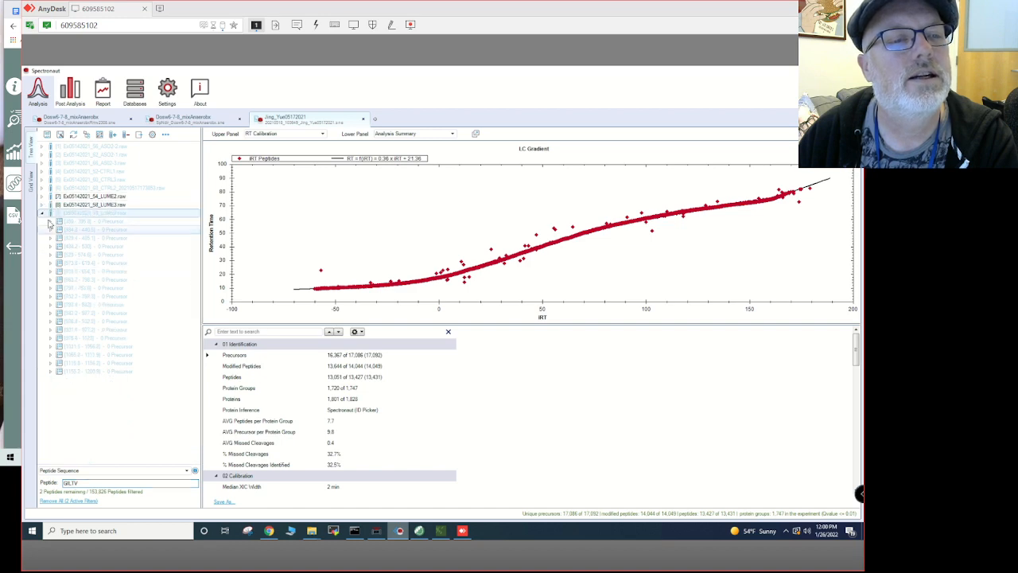
left_click(42, 213)
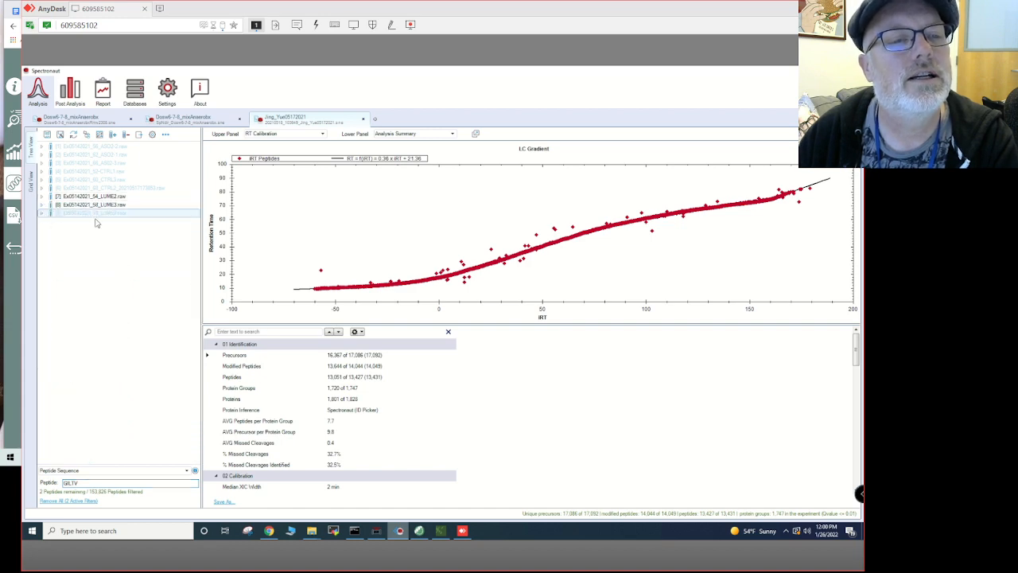
Inspect P13473's precursor chromatogram in the lume.R1 run from the protein grid
left_click(32, 180)
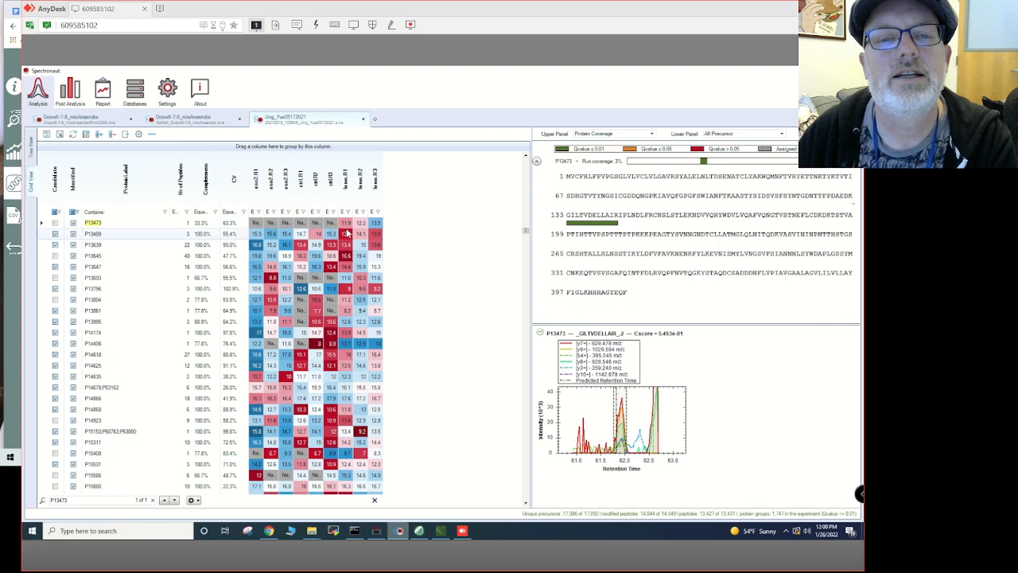
left_click(345, 227)
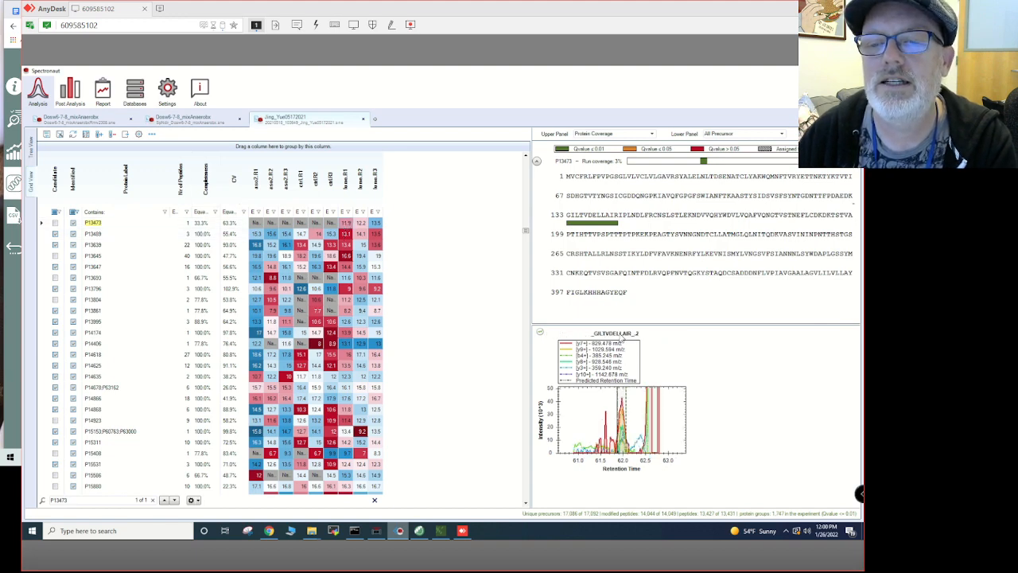
Extend the tree's peptide sequence filter to GILTVD and check the LUME3 and LUME1 runs
left_click(35, 144)
left_click(92, 483)
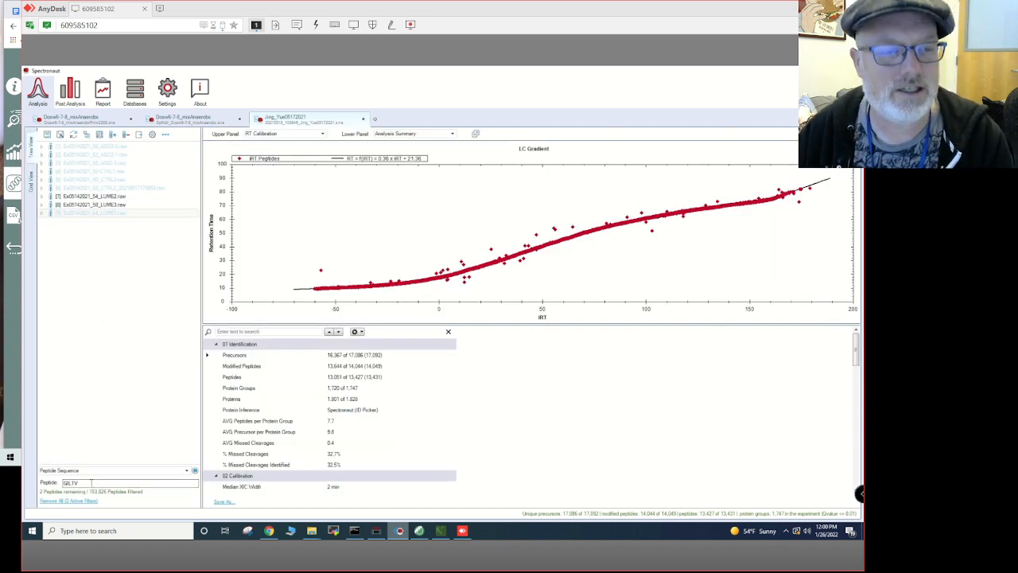
type("D")
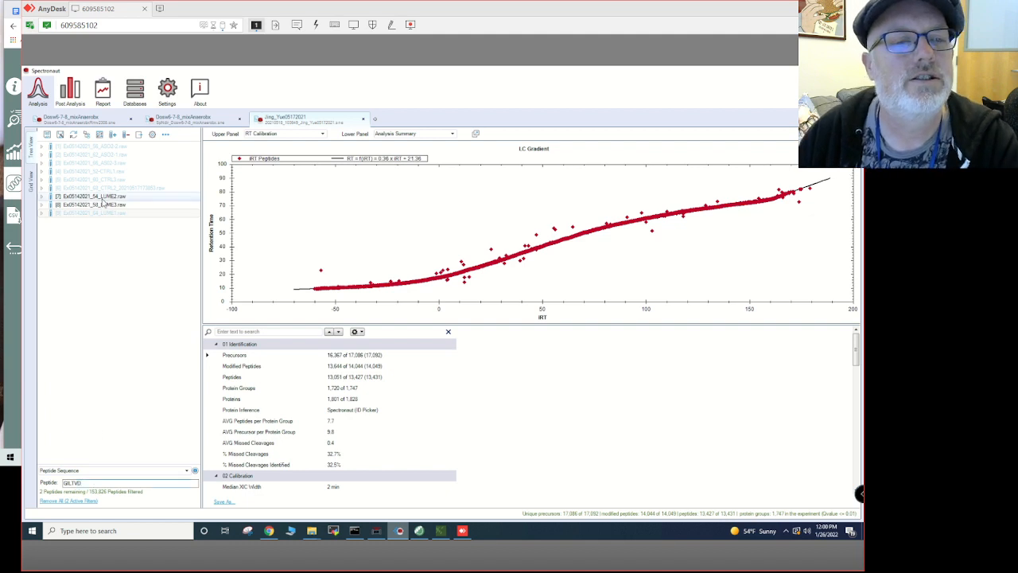
left_click(112, 206)
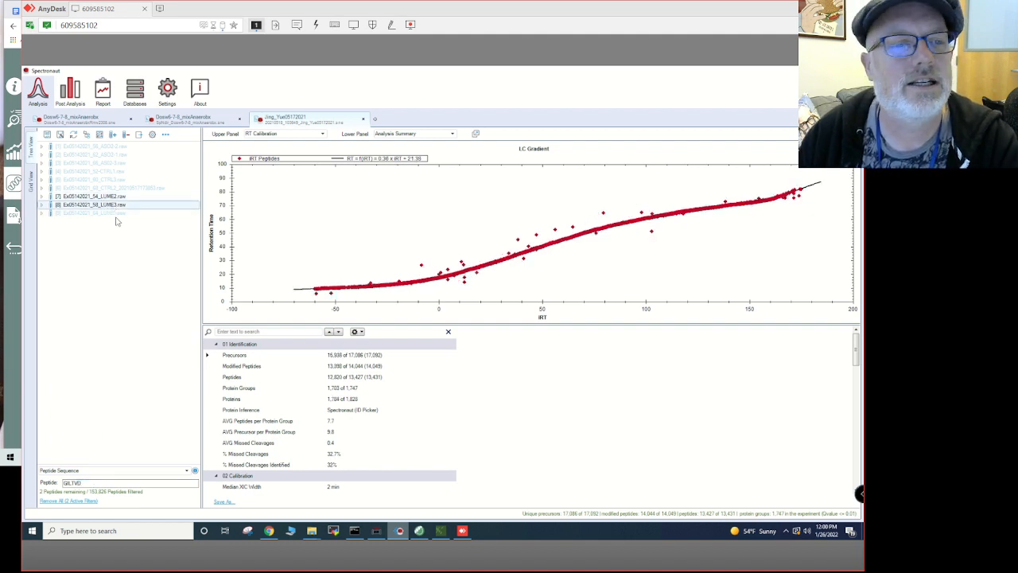
left_click(116, 215)
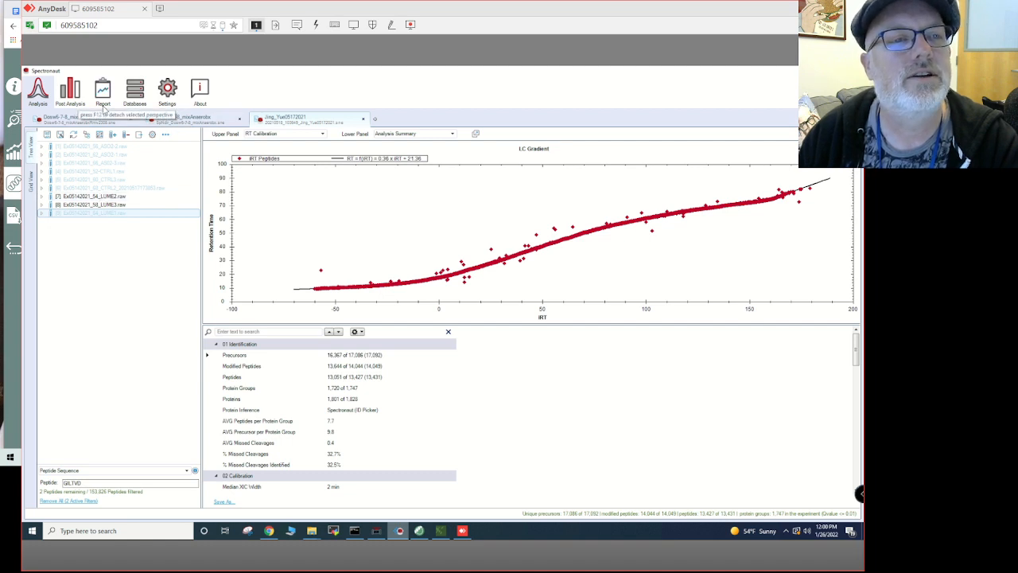
Compare P13473's precursor chromatograms across the lume.R2, lume.R3 and lume.R1 runs in the protein grid
left_click(75, 92)
left_click(37, 90)
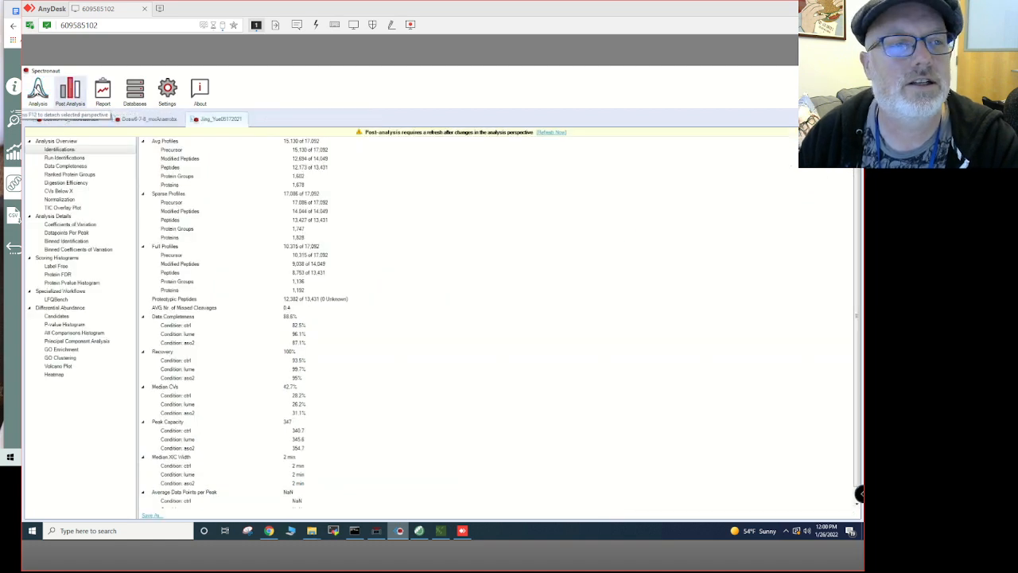
left_click(31, 180)
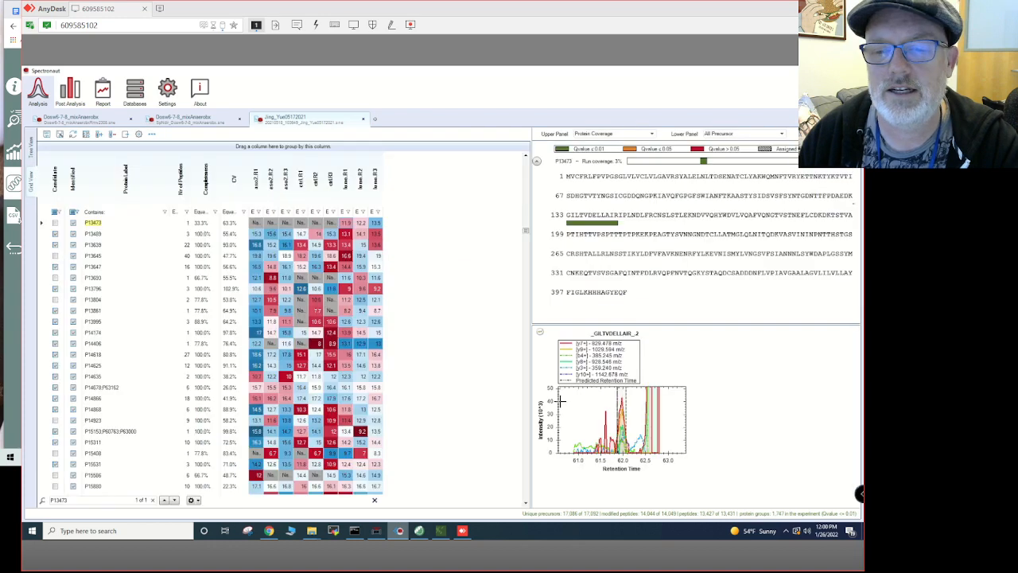
left_click(359, 224)
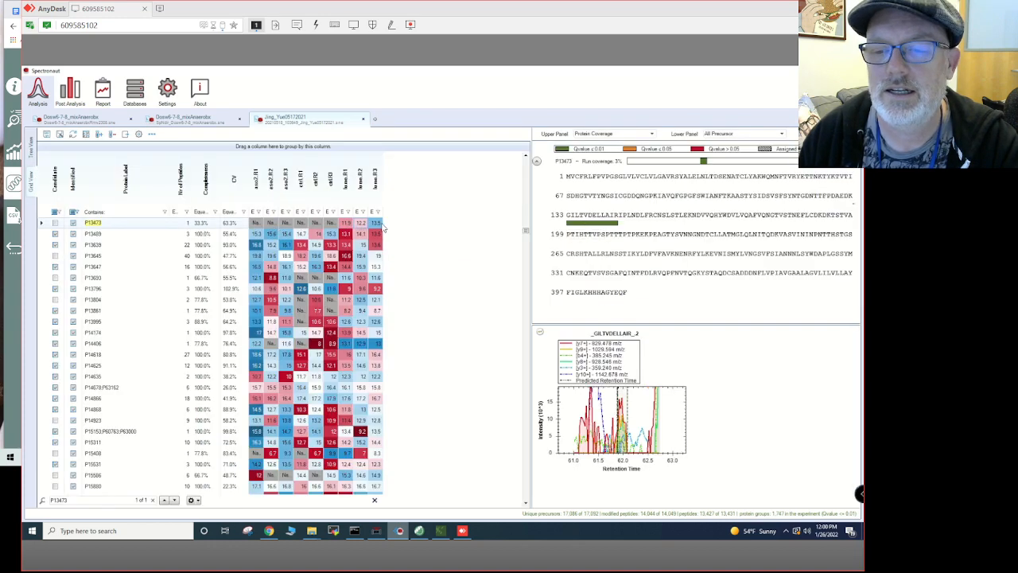
left_click(381, 226)
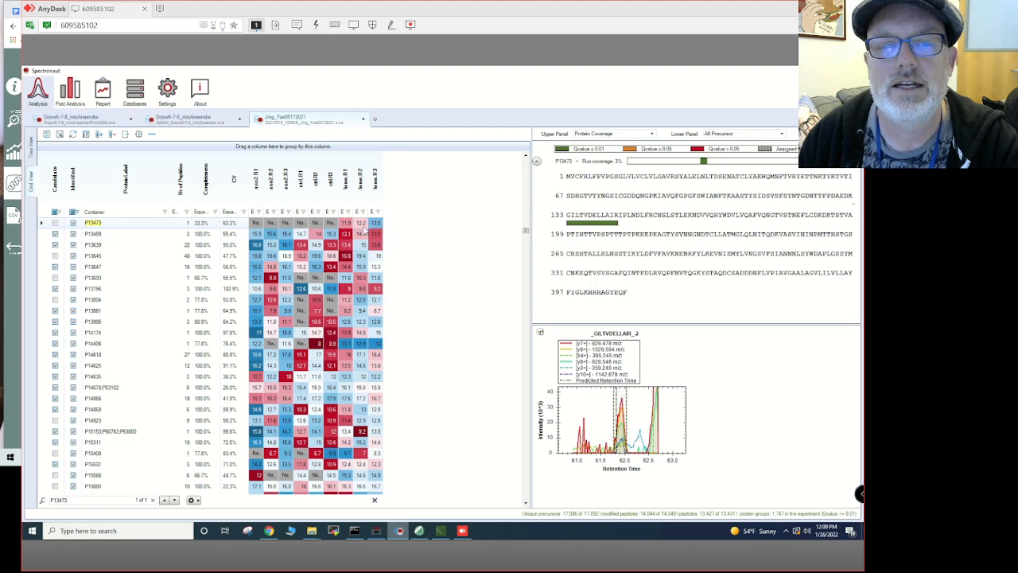
left_click(349, 225)
left_click(350, 227)
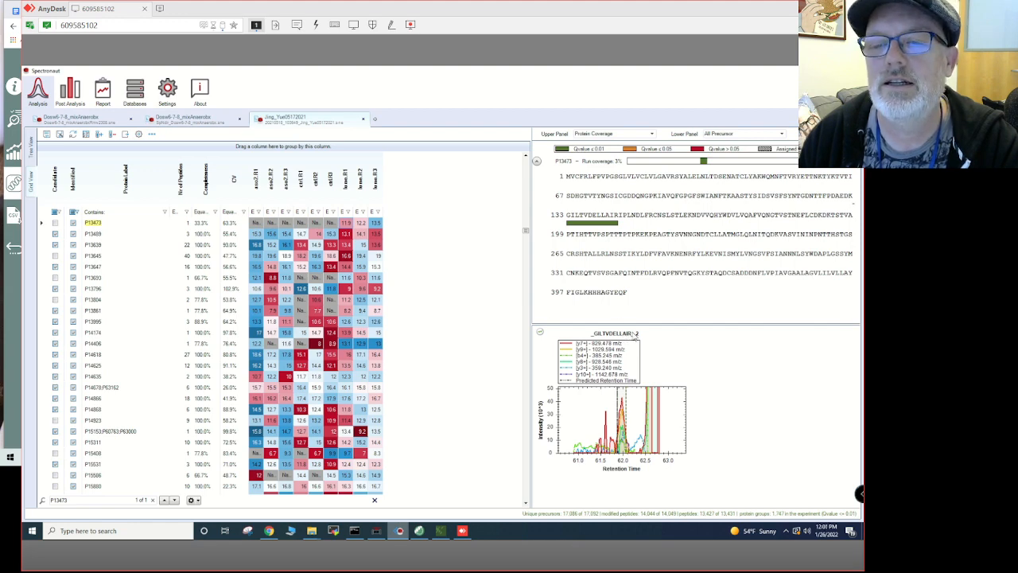
right_click(604, 337)
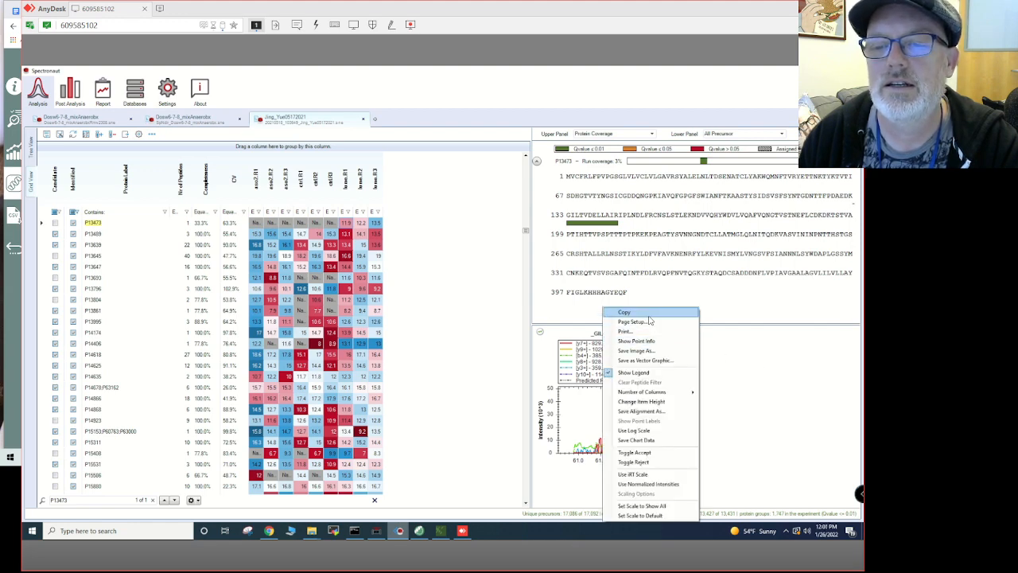
left_click(763, 383)
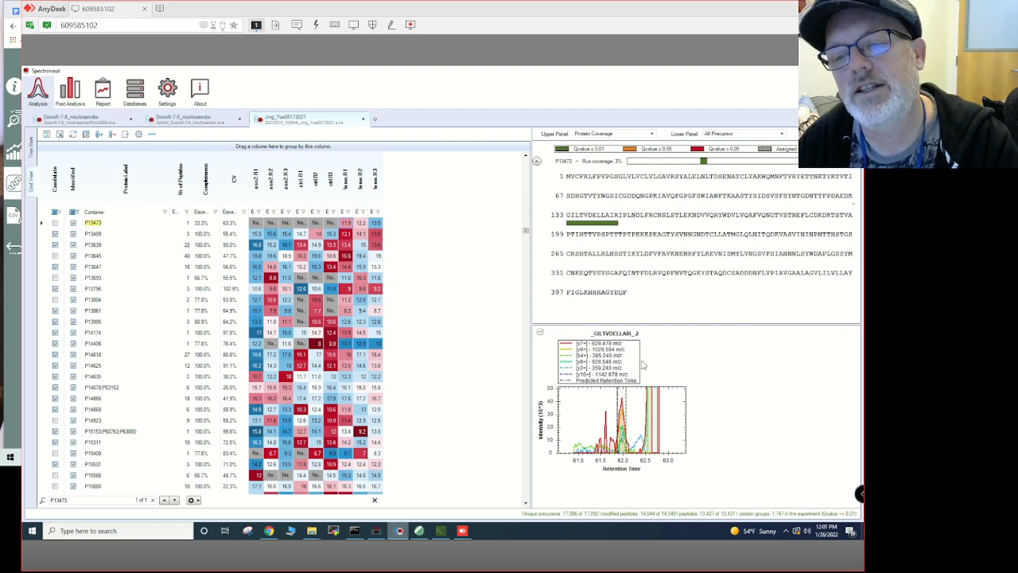
Shorten the tree's peptide sequence filter to GILTV and expand the LUME1 run to reveal its matching precursor window
left_click(31, 151)
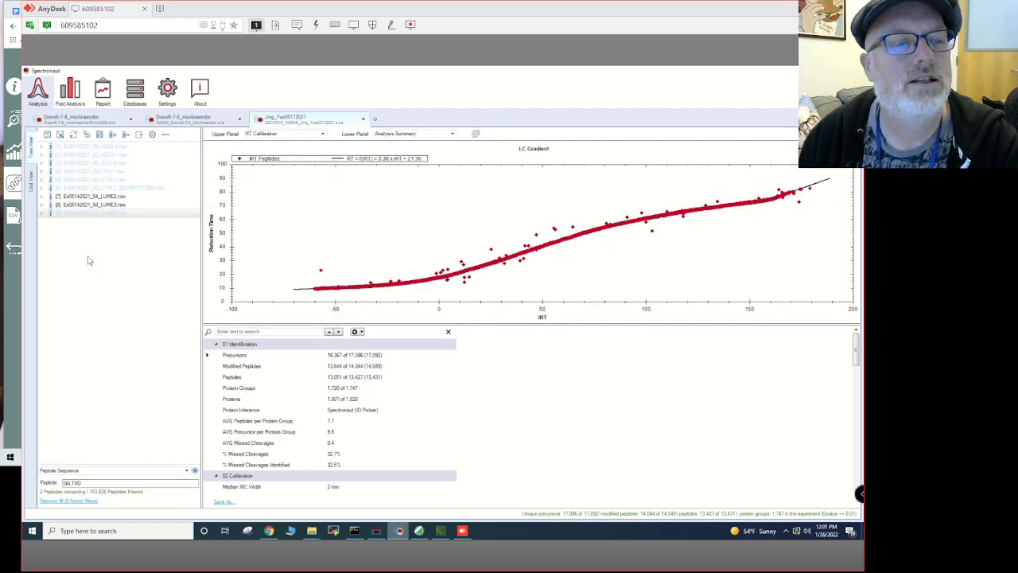
key("BackSpace")
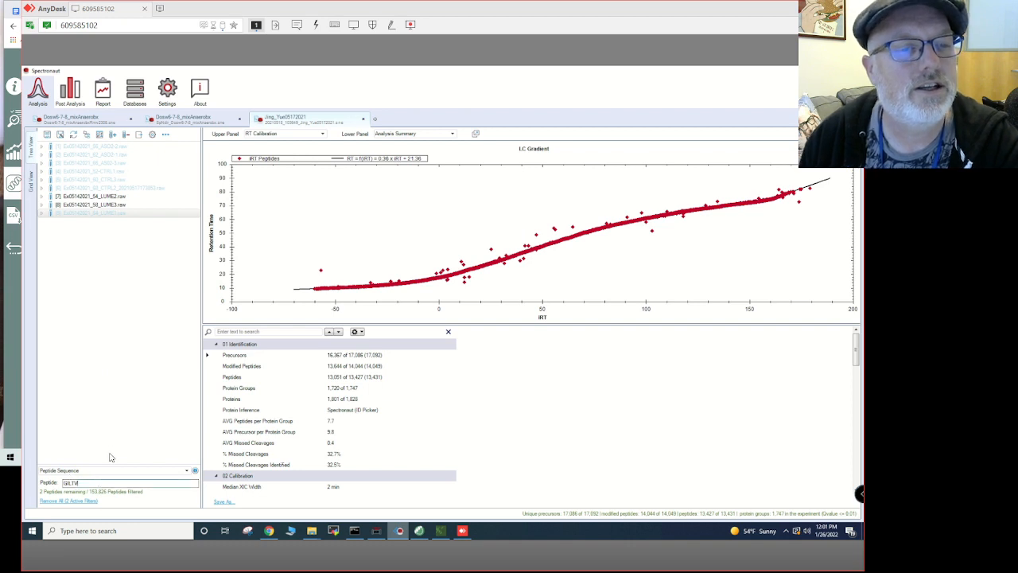
left_click(41, 214)
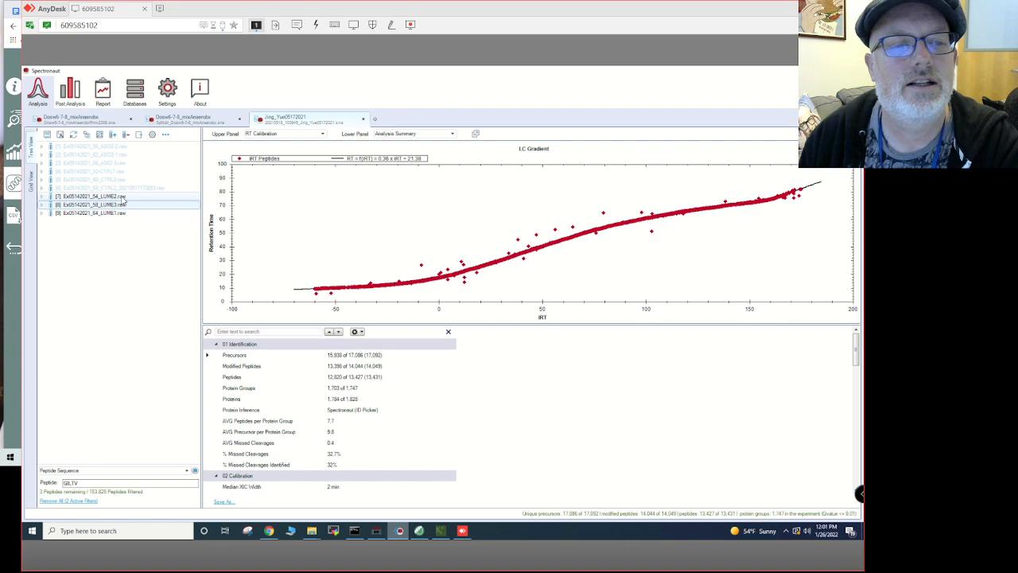
left_click(42, 213)
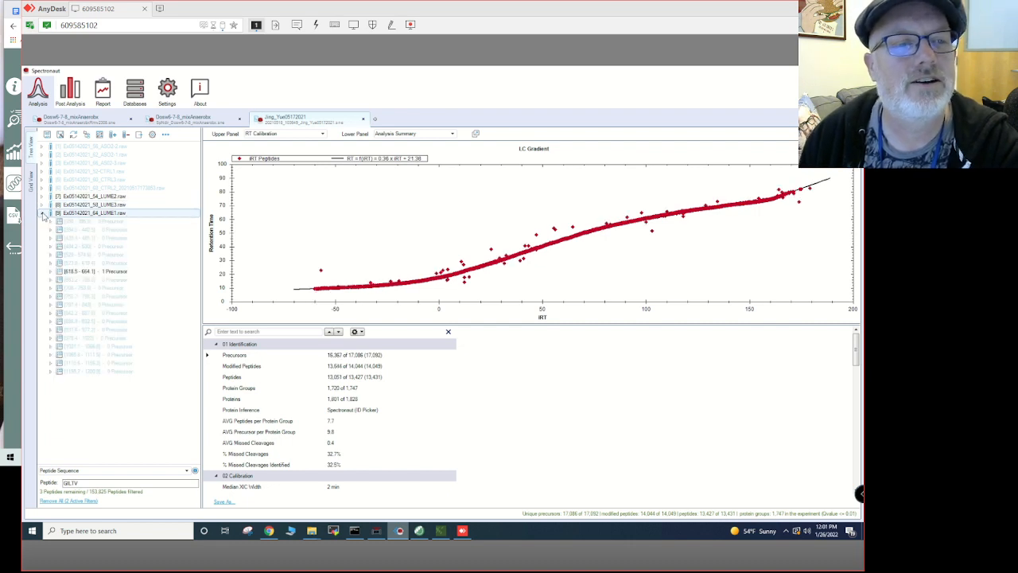
Expand the LUME3 and LUME2 runs and view the matching precursor's chromatogram in LUME3's 618.5 - 664.1 window, expanding that window too
left_click(42, 205)
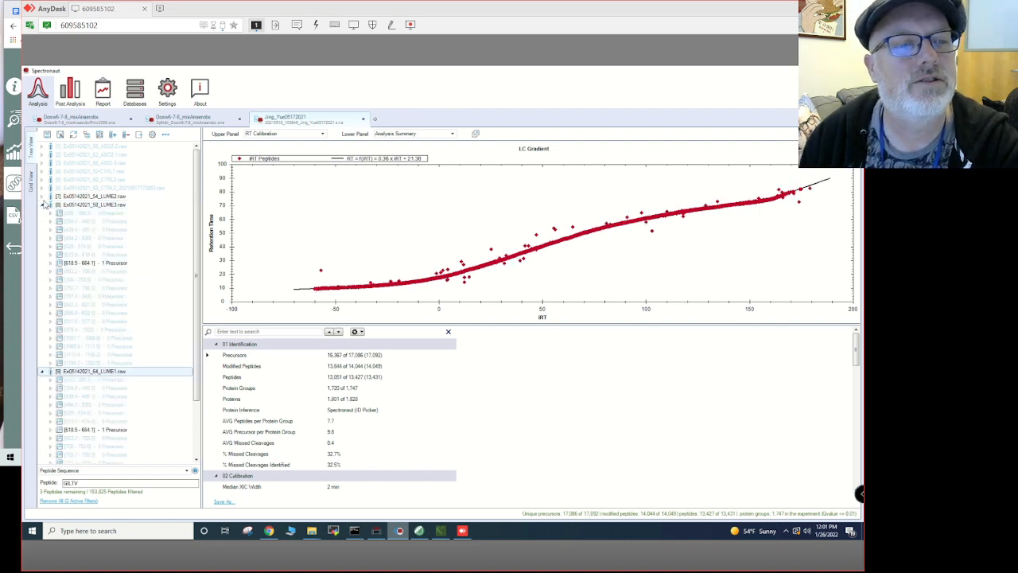
left_click(44, 196)
scroll(95, 286, "down", 5)
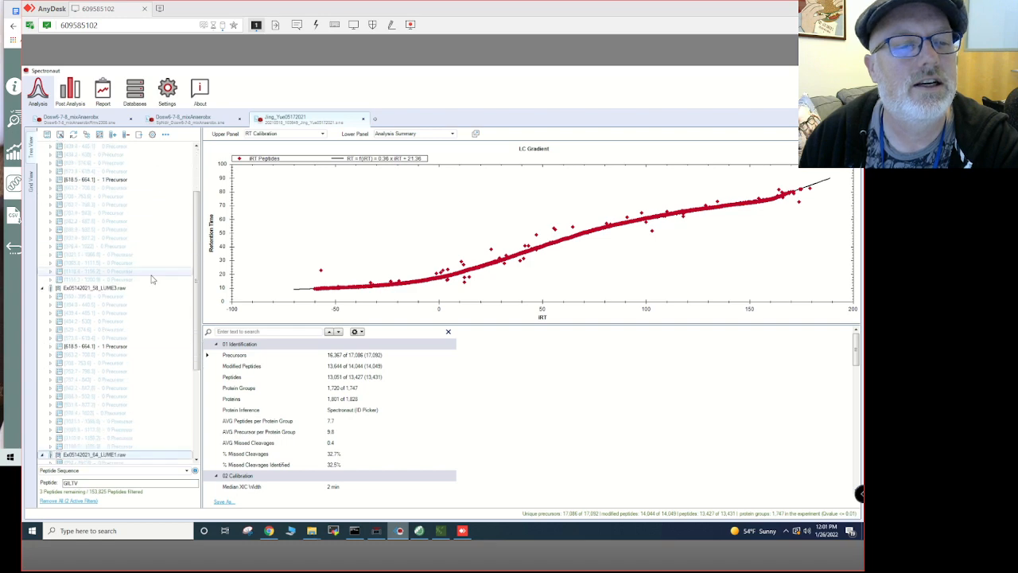
left_click(109, 298)
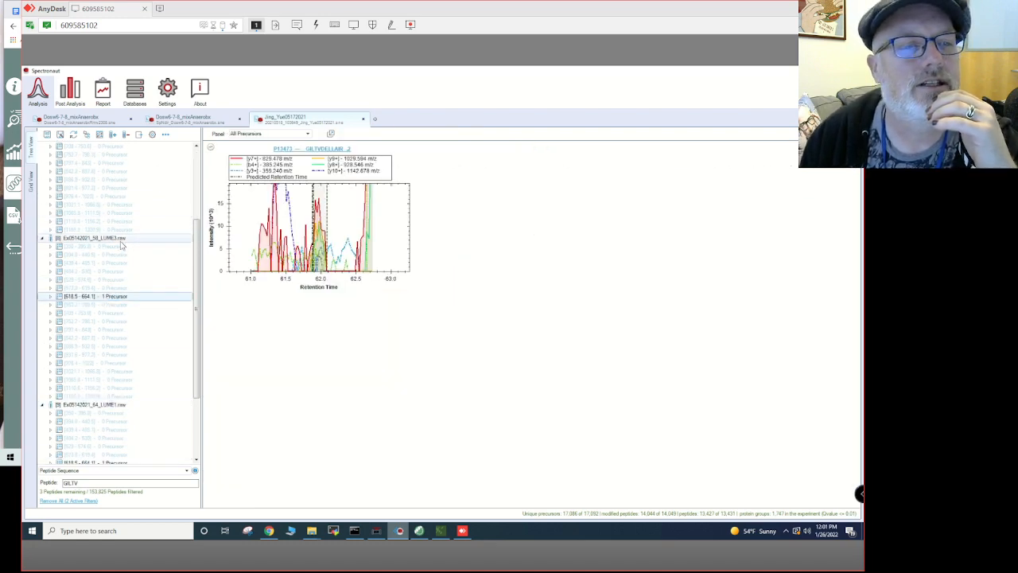
left_click(51, 299)
View the GILTVDELLAIR chromatogram in the LUME1 run's 618.5 - 664.1 precursor window
left_click(102, 413)
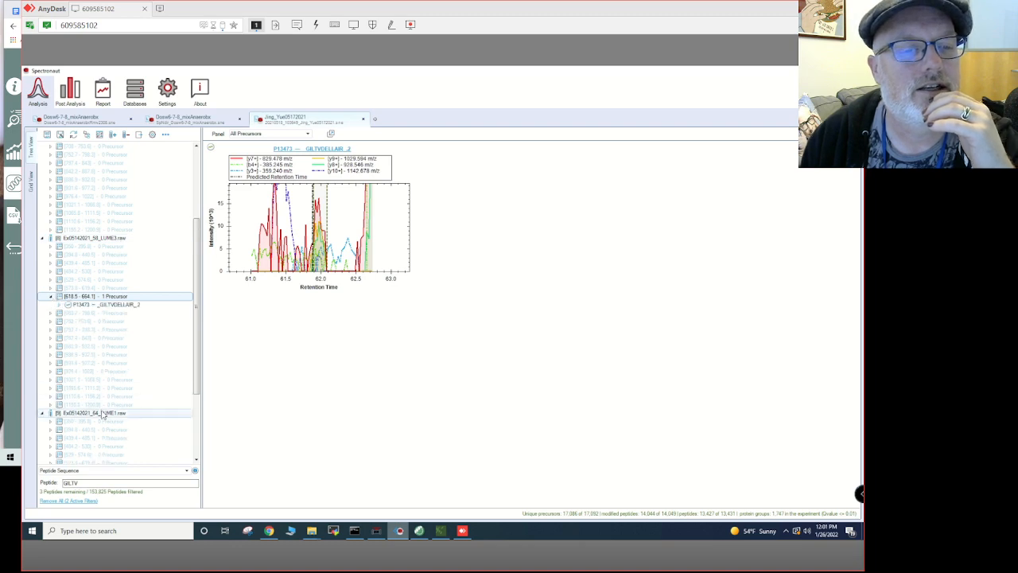
scroll(68, 422, "down", 5)
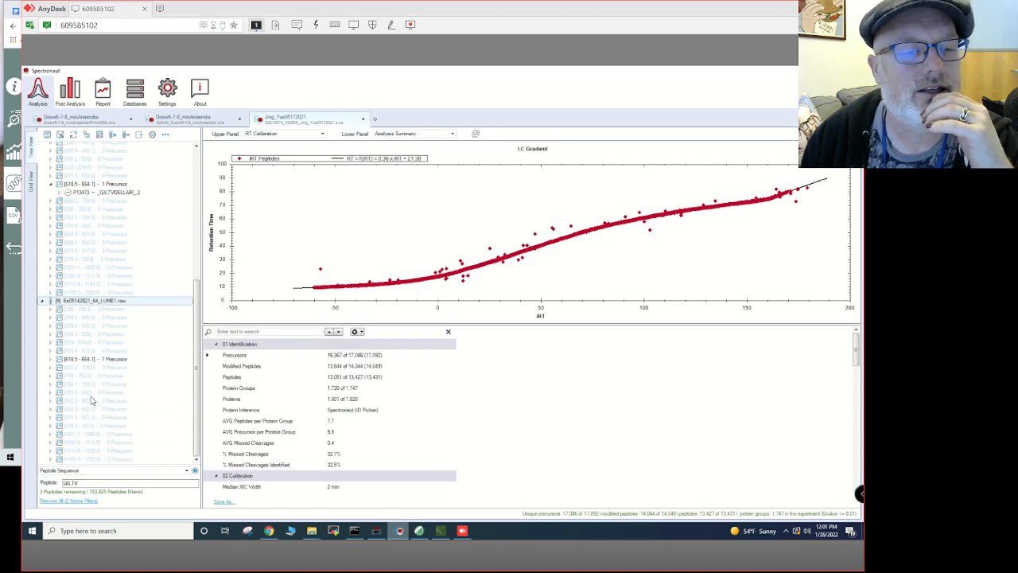
left_click(94, 359)
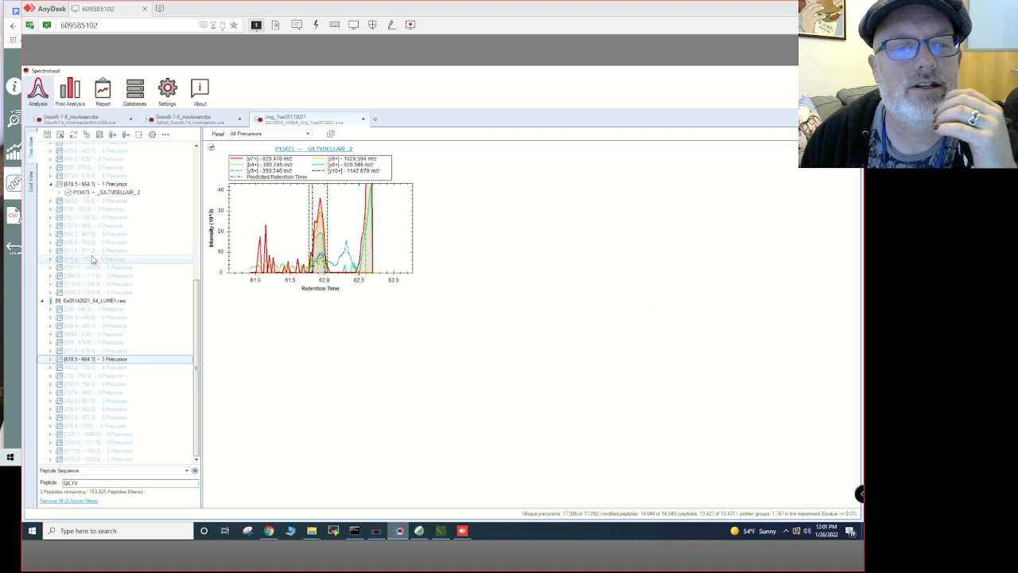
Expand the LUME2 run's 618.5 - 664.1 window and inspect P13473's GILTVDELLAIR precursor in the MS2 and MS1 XIC plots
scroll(72, 276, "up", 10)
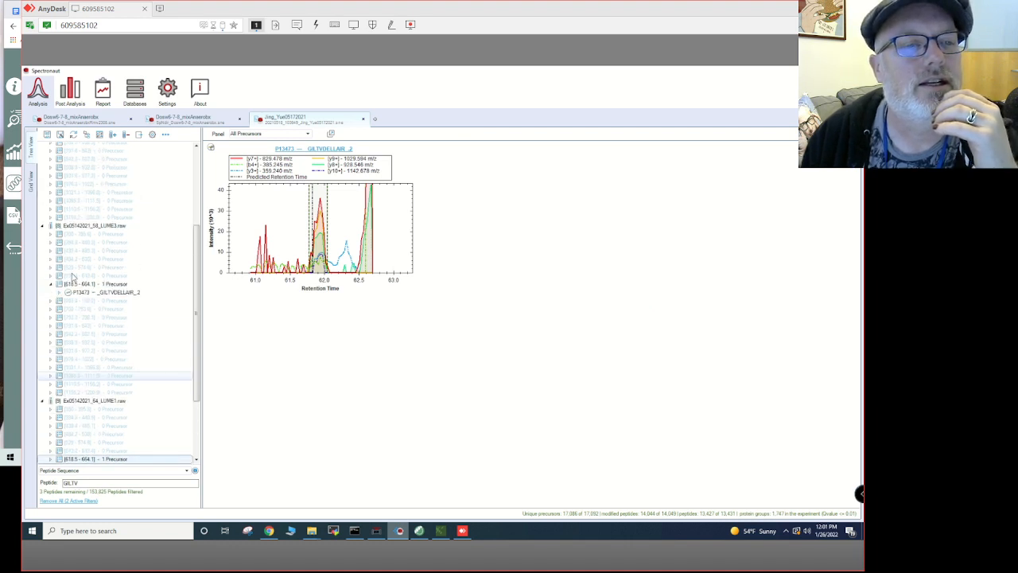
left_click(106, 256)
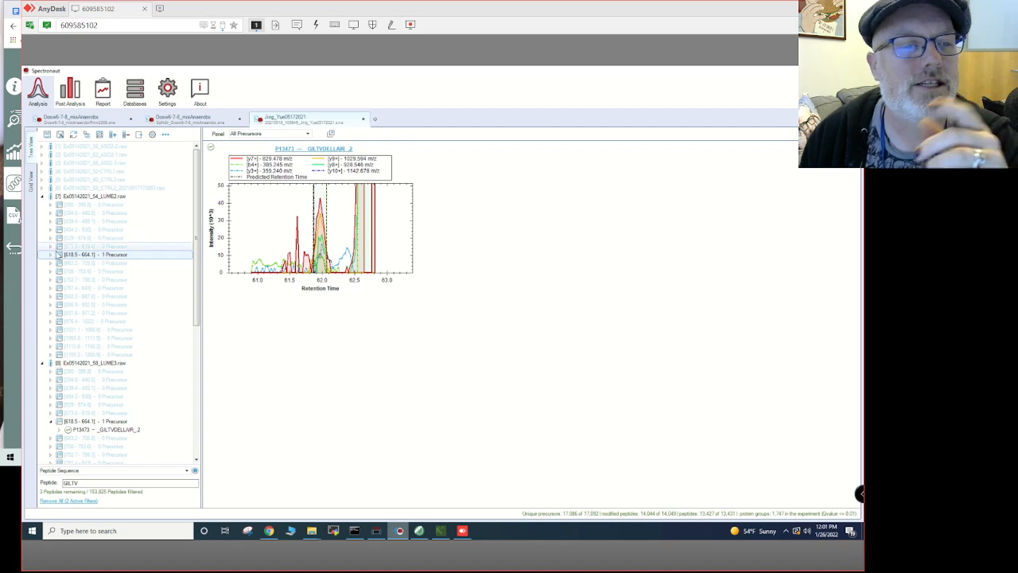
double_click(95, 255)
left_click(96, 264)
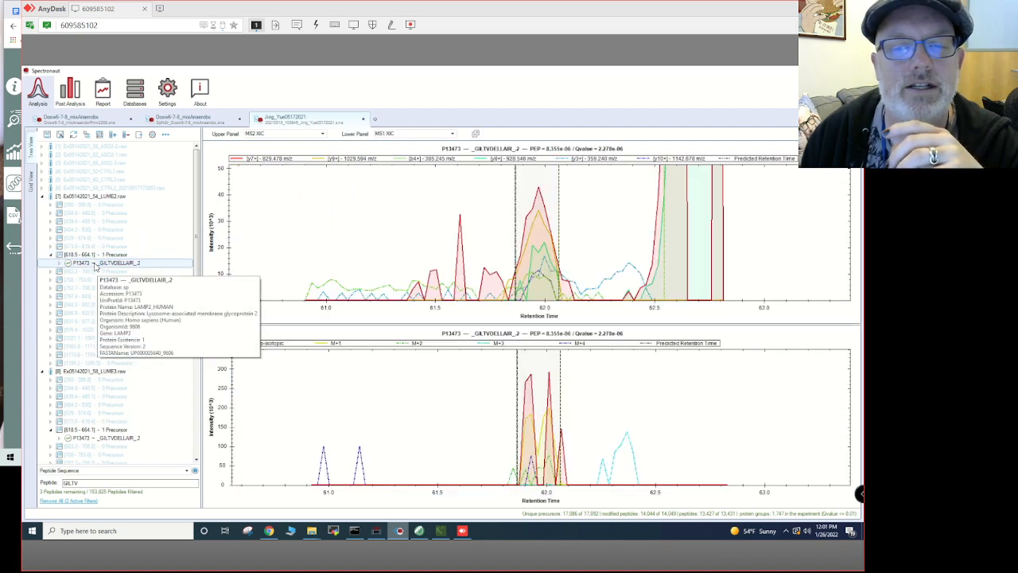
Inspect the MS2 and MS1 XIC plots of P13473's GILTVDELLAIR precursor in the LUME3 run
left_click(114, 438)
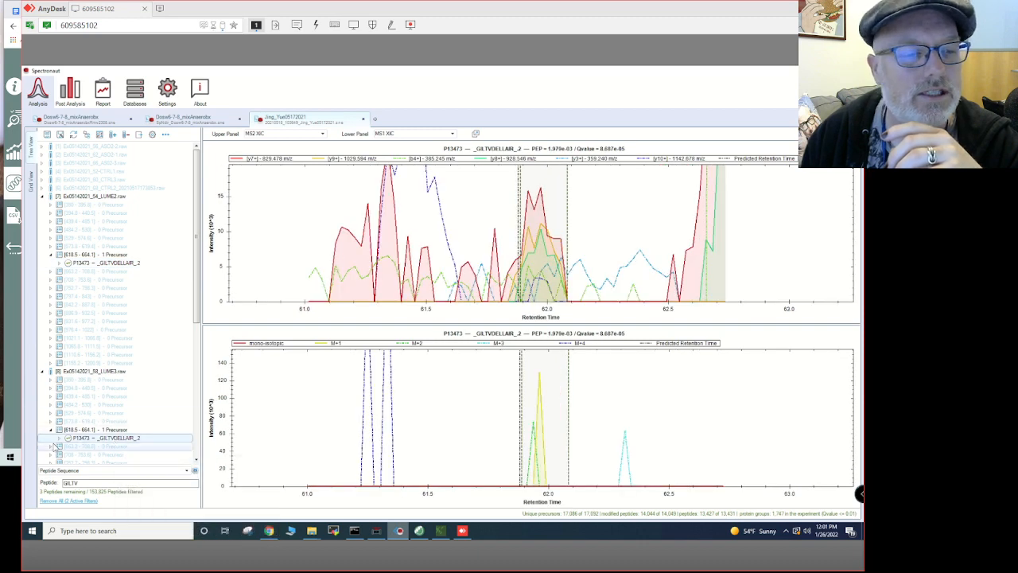
scroll(126, 422, "down", 3)
left_click(101, 381)
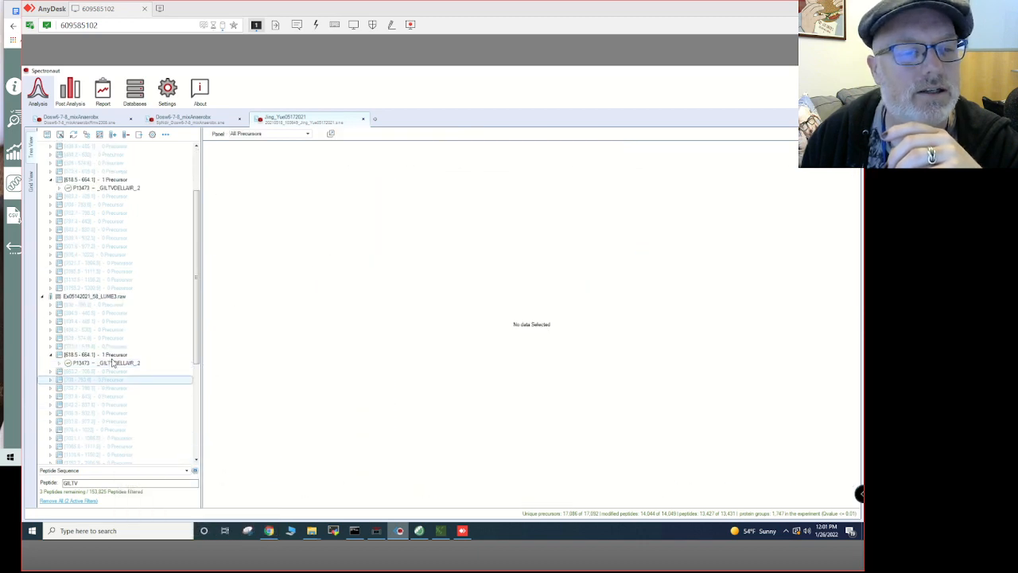
left_click(111, 364)
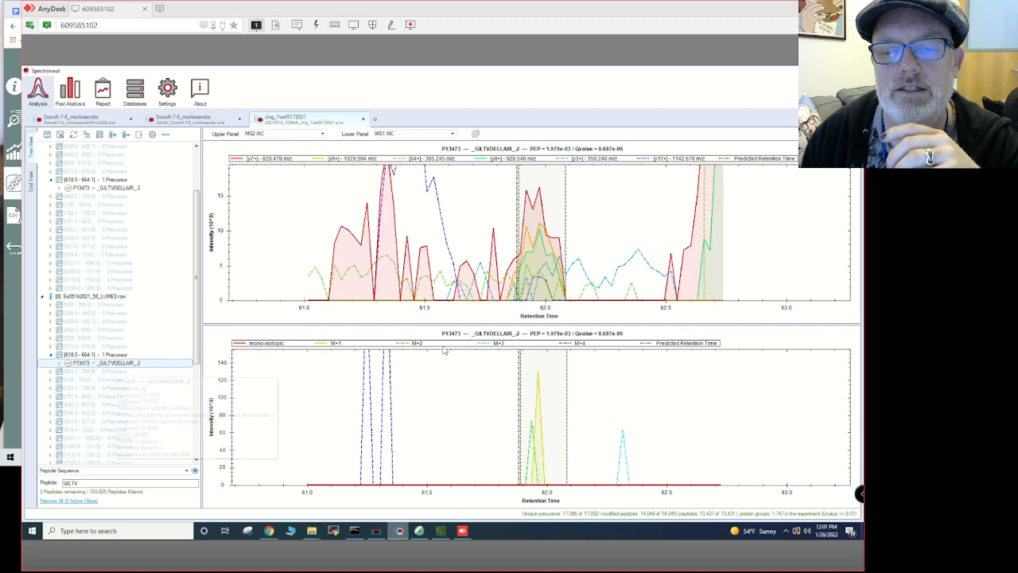
Compare the GILTVDELLAIR chromatogram in LUME1's 618.5 - 664.1 window with the LUME3 precursor's XIC plots
scroll(148, 414, "down", 4)
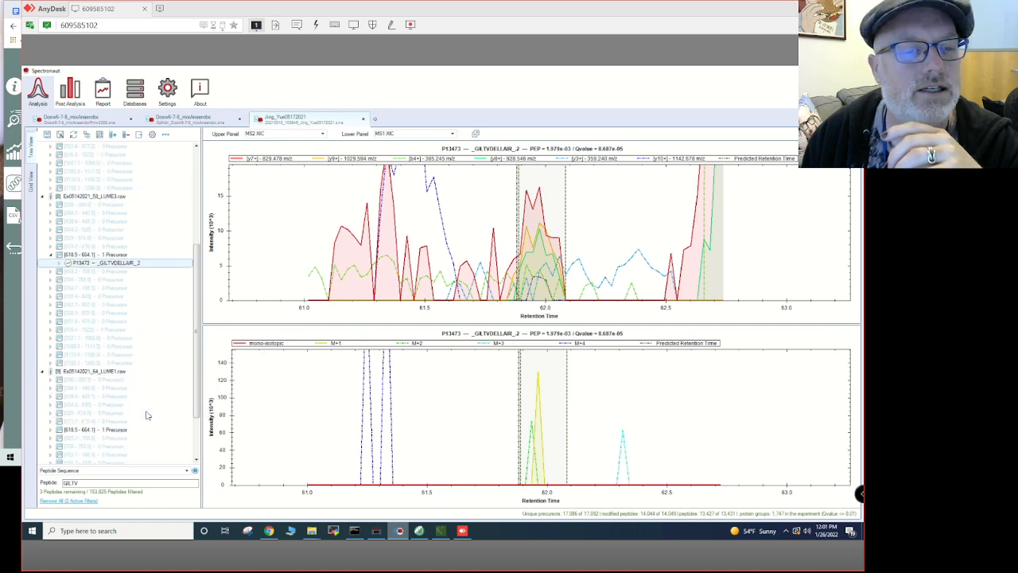
left_click(123, 430)
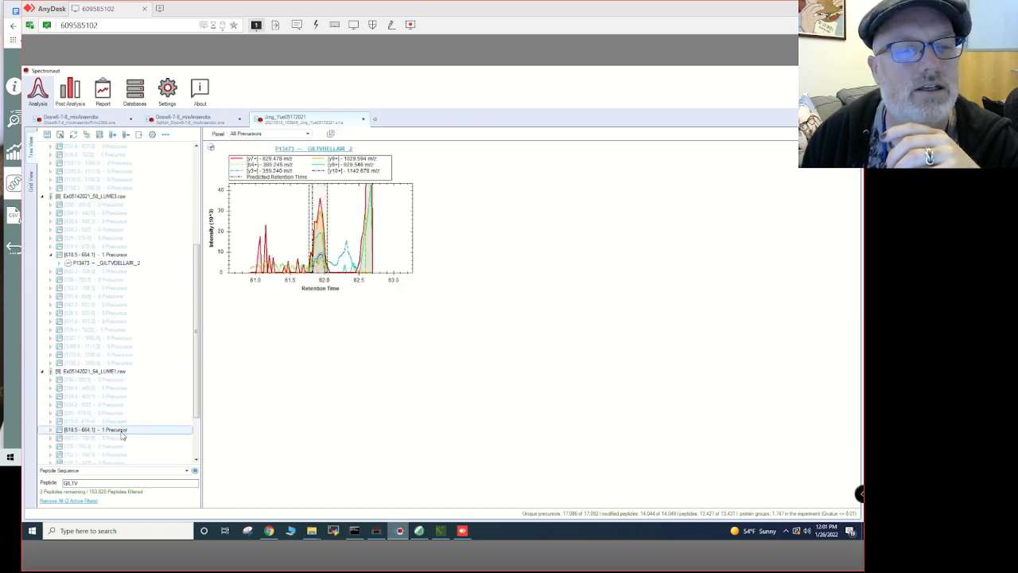
left_click(150, 262)
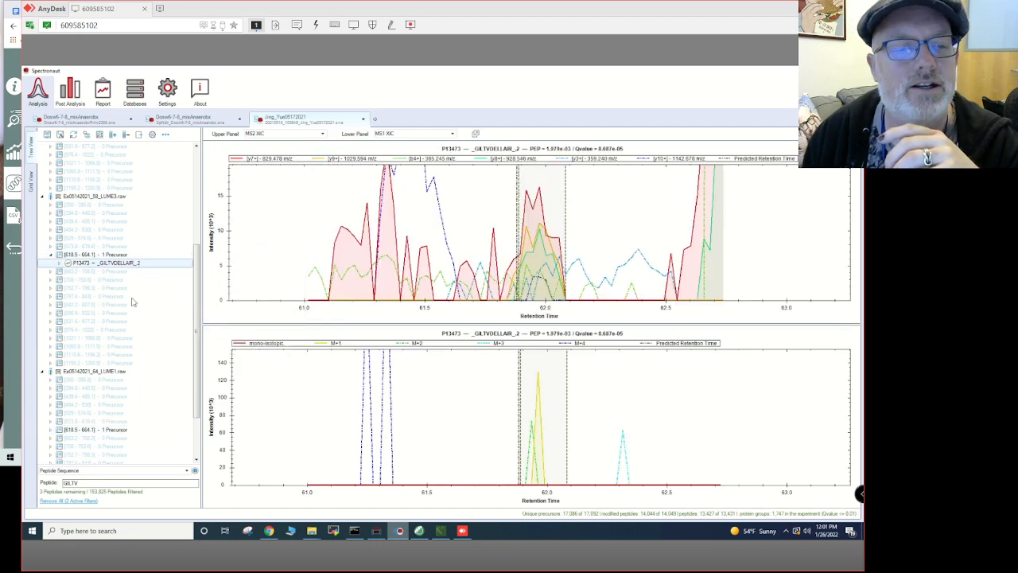
left_click(115, 430)
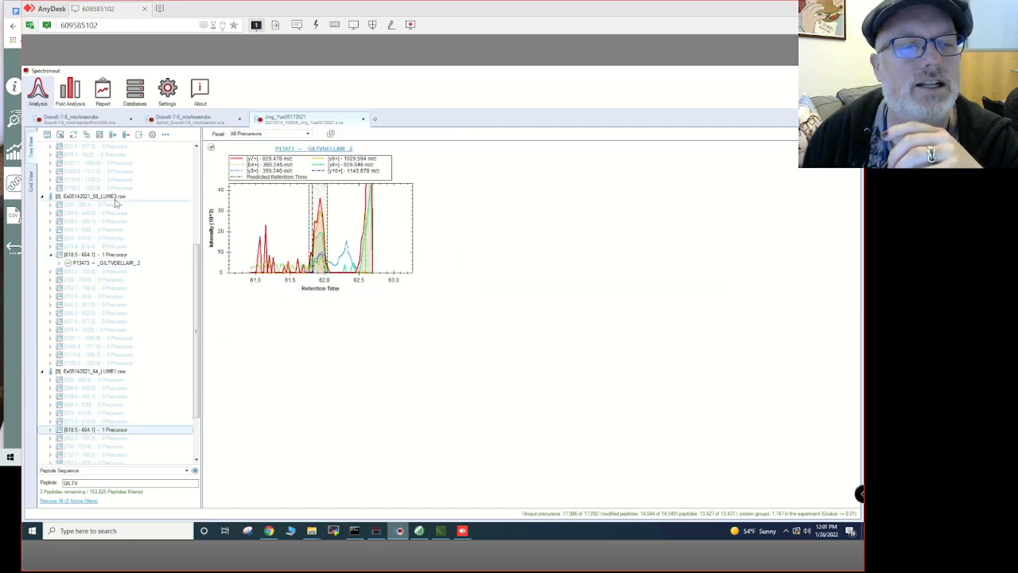
Check the LUME3 run's LC gradient summary, and compare the P13473 precursor's XIC plots in LUME3 and LUME2
left_click(114, 197)
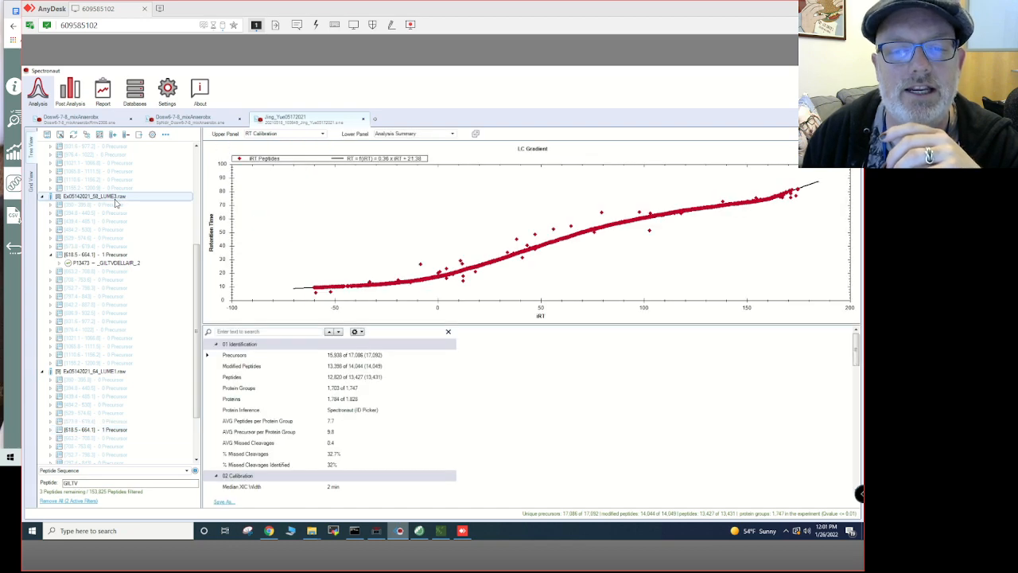
left_click(112, 263)
scroll(118, 355, "down", 1)
scroll(119, 358, "up", 5)
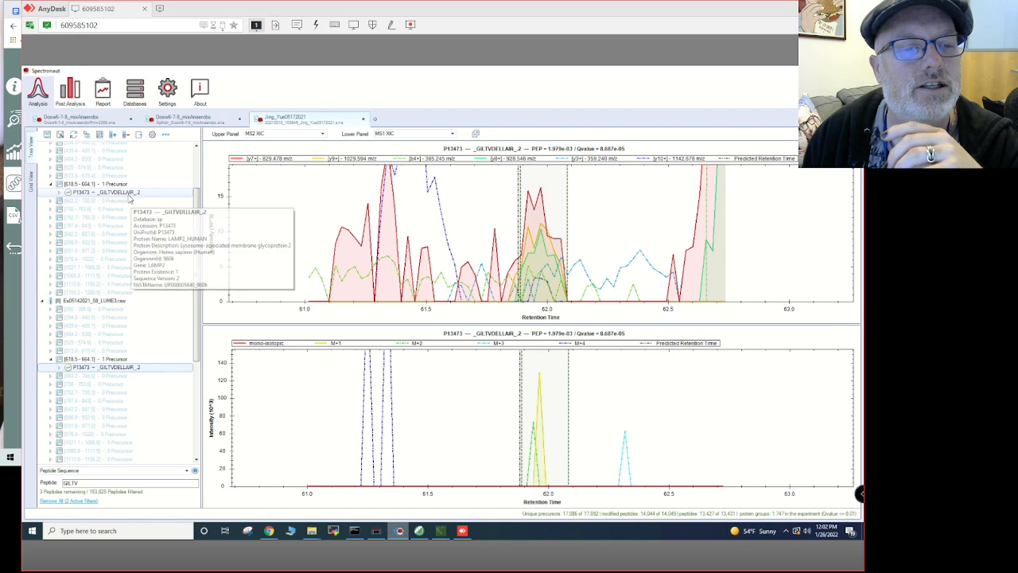
left_click(129, 193)
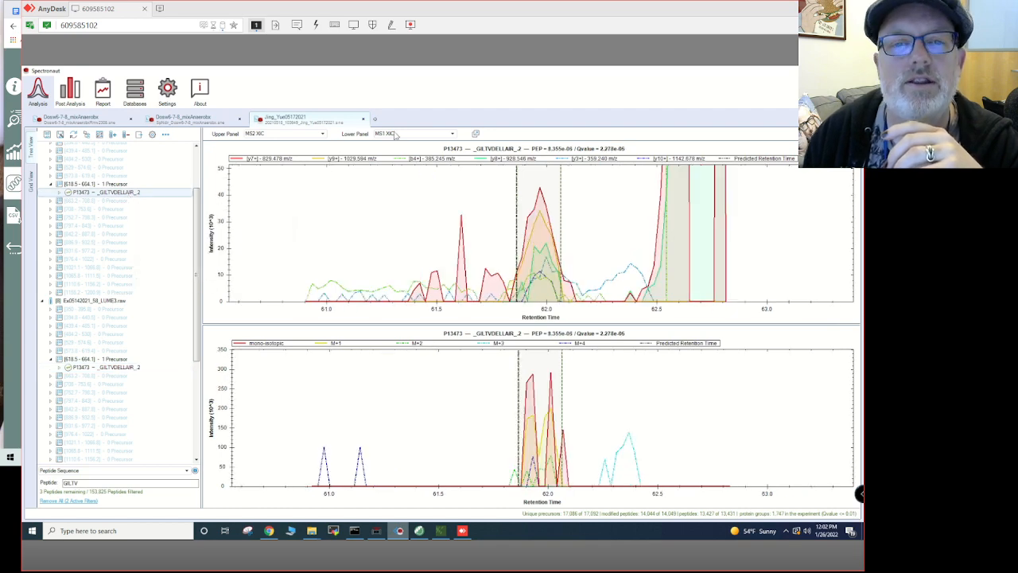
Examine the LUME2 precursor across all runs with the MS2 XIC Alignment and iRT XIC Sum Overlay plots below its MS2 XIC
left_click(432, 135)
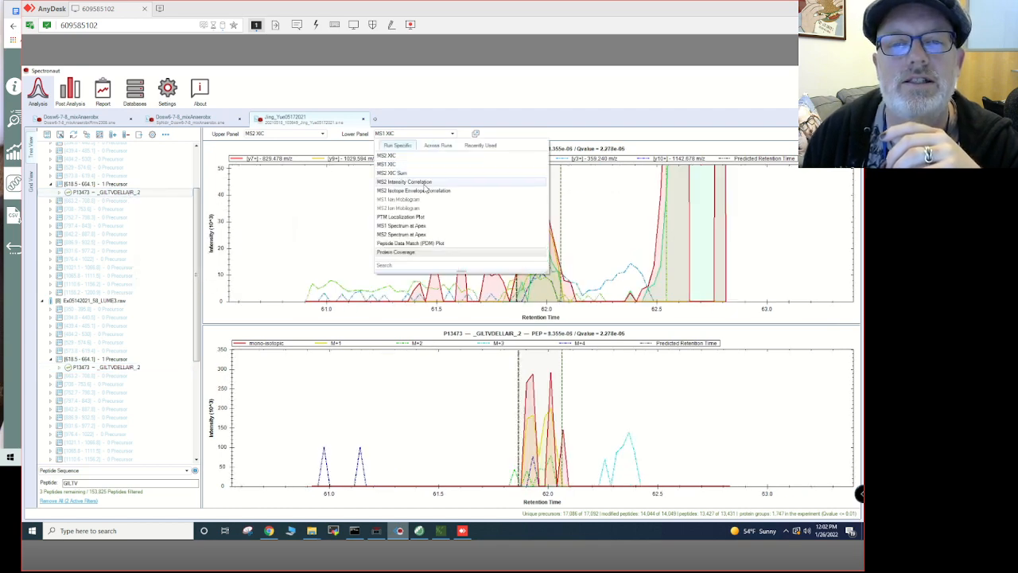
left_click(437, 146)
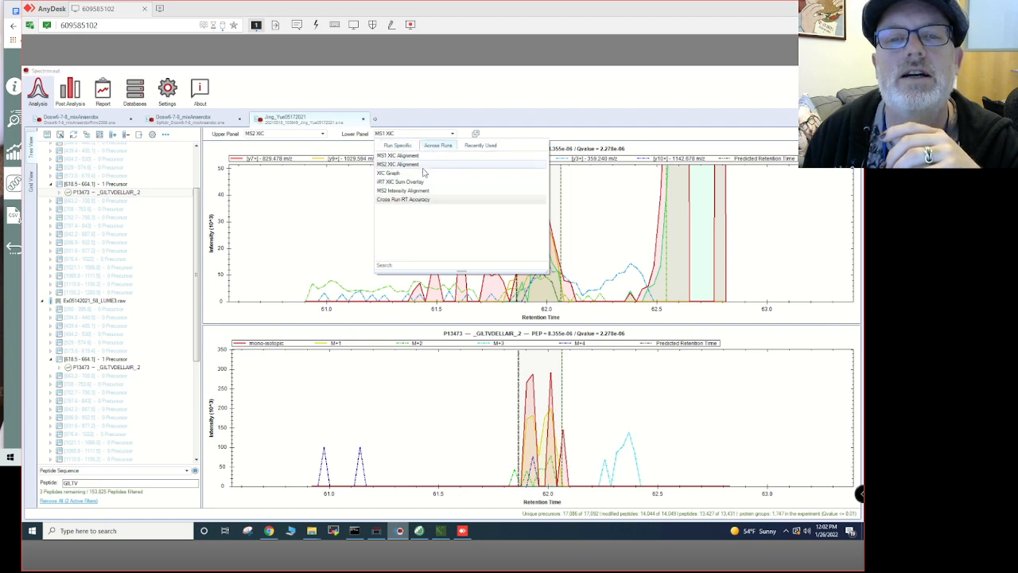
left_click(423, 166)
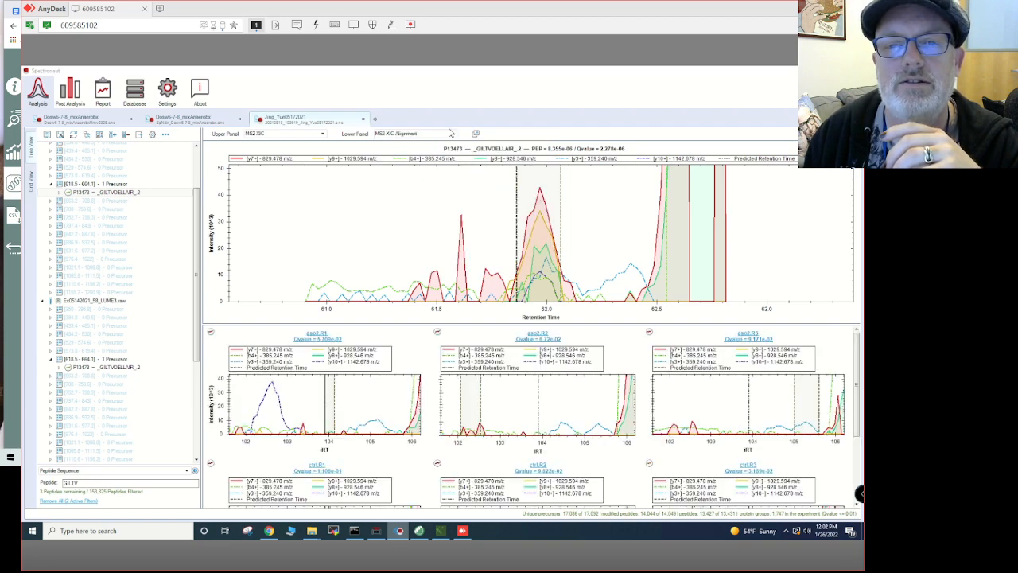
left_click(450, 135)
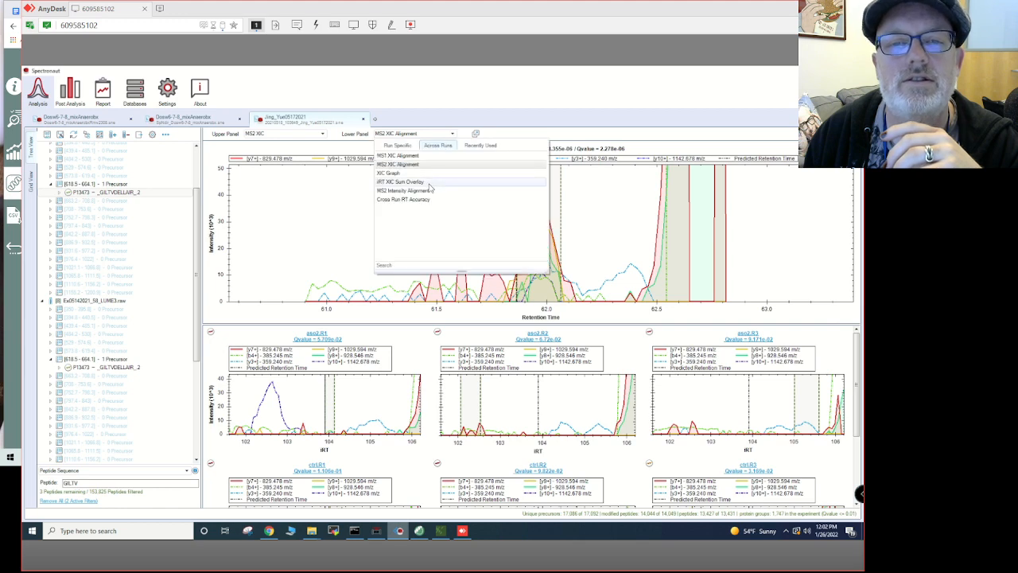
left_click(428, 182)
Examine the precursor across all runs with the Cross Run RT Accuracy plot, and switch the lower plot to XIC Graph
left_click(448, 135)
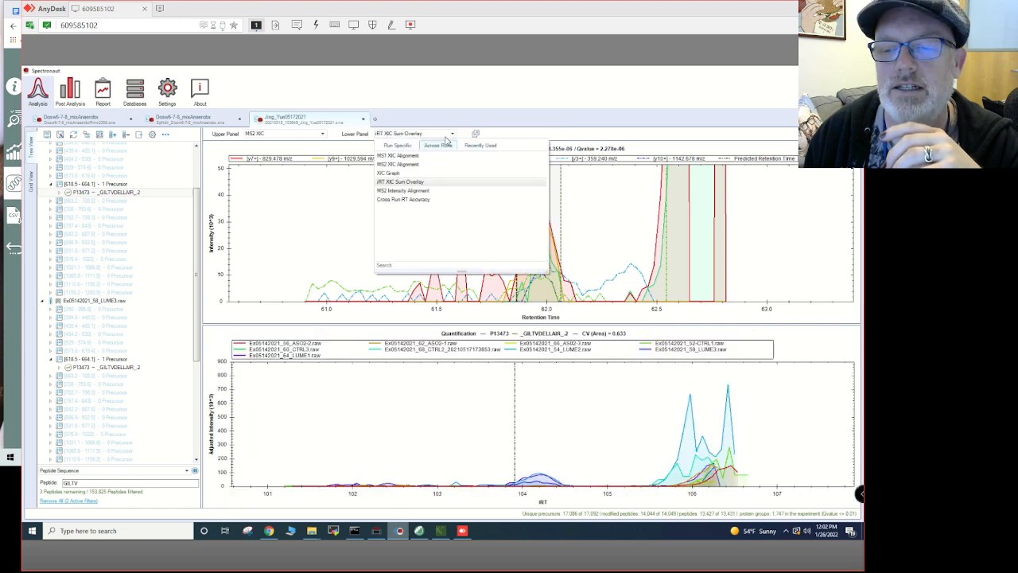
left_click(432, 199)
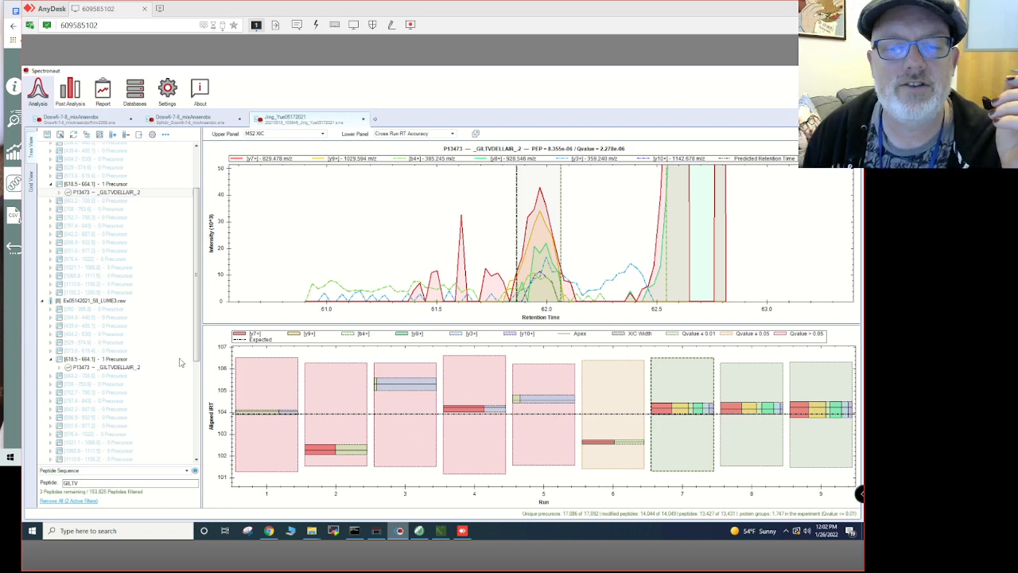
left_click(452, 134)
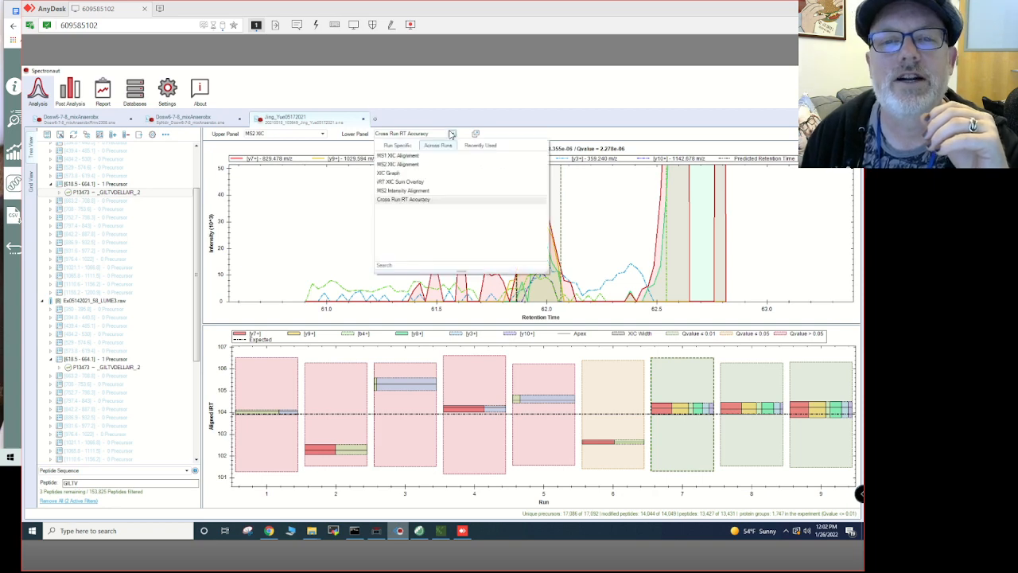
left_click(420, 173)
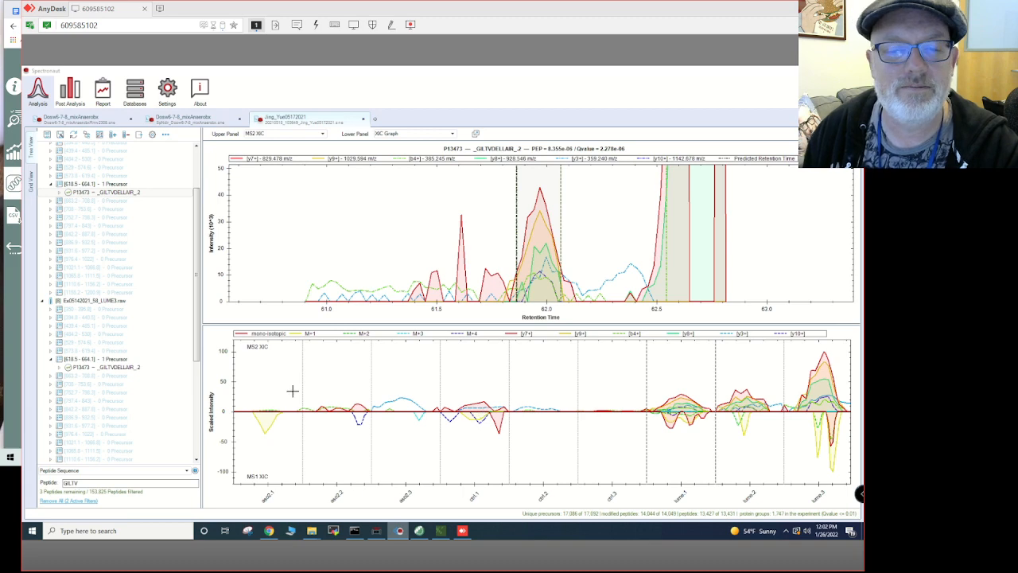
Compare the P13473 precursor in LUME3 and LUME2 against the XIC Graph, and check LUME1's 618.5 - 664.1 window before returning to LUME3
left_click(112, 368)
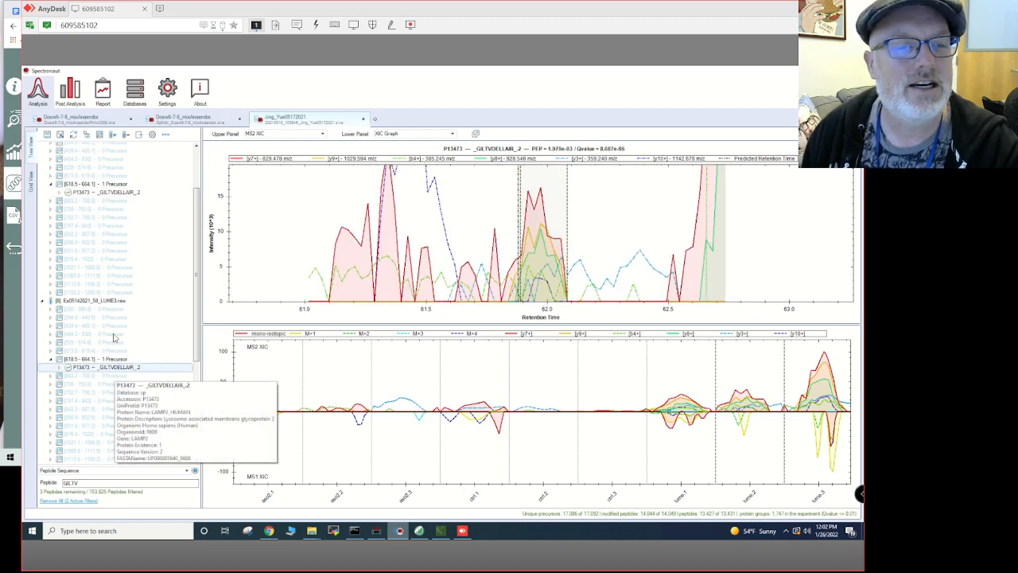
left_click(112, 193)
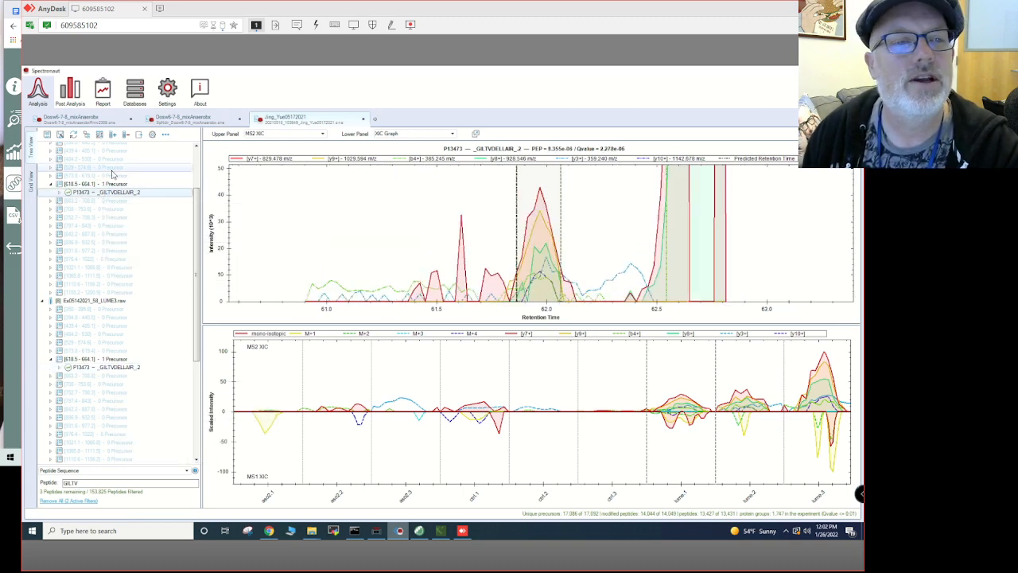
scroll(112, 174, "down", 7)
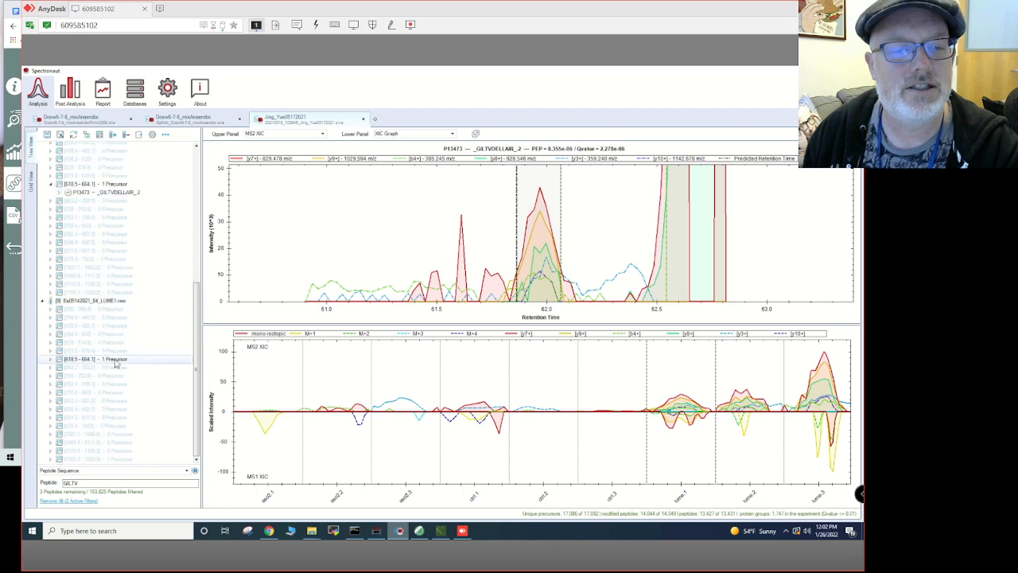
left_click(116, 360)
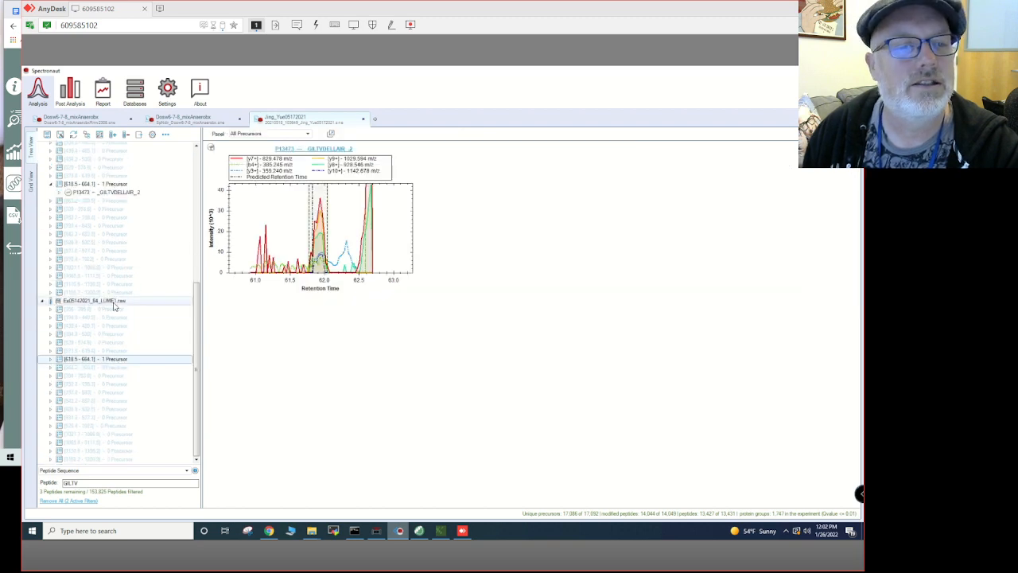
left_click(121, 194)
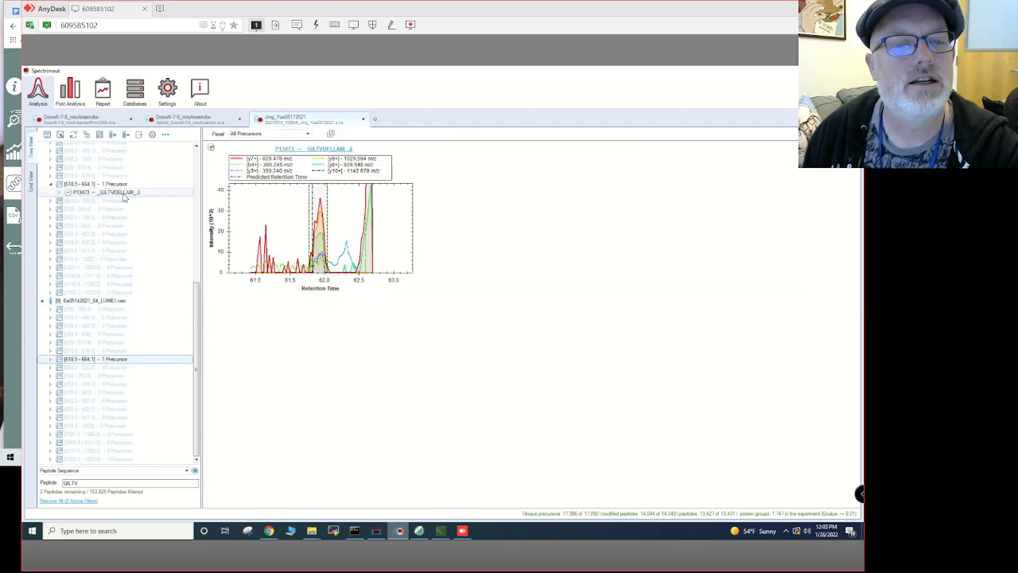
Review P13473's precursor in the LUME2 run against the XIC Graph, and collapse the LUME2 run in the tree
scroll(123, 199, "up", 10)
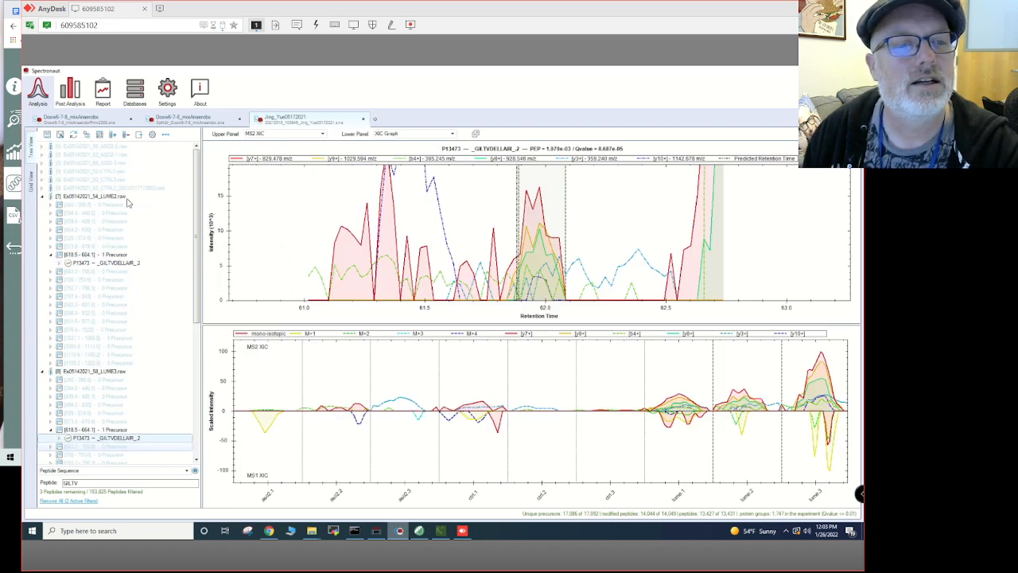
left_click(116, 266)
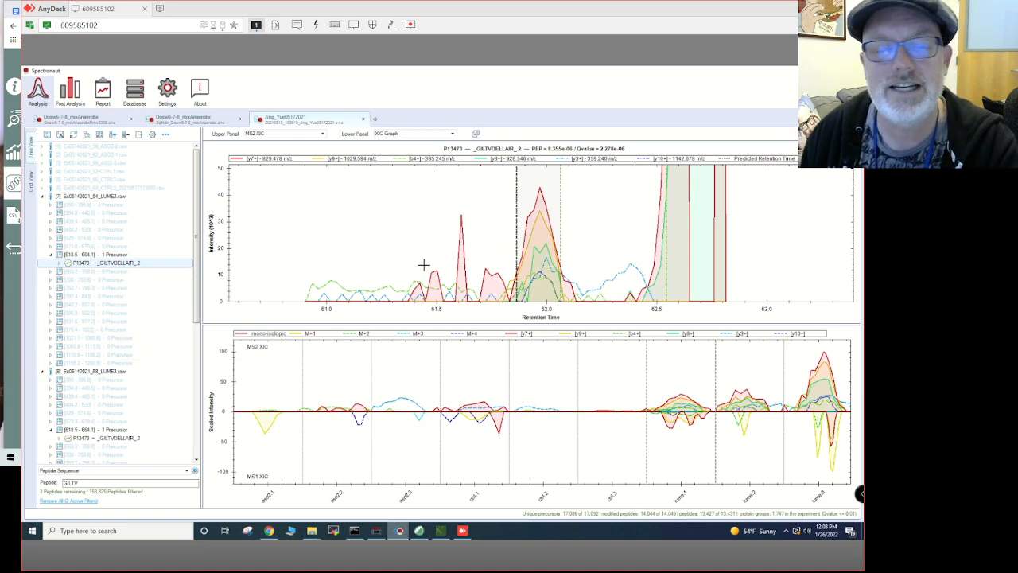
left_click(42, 196)
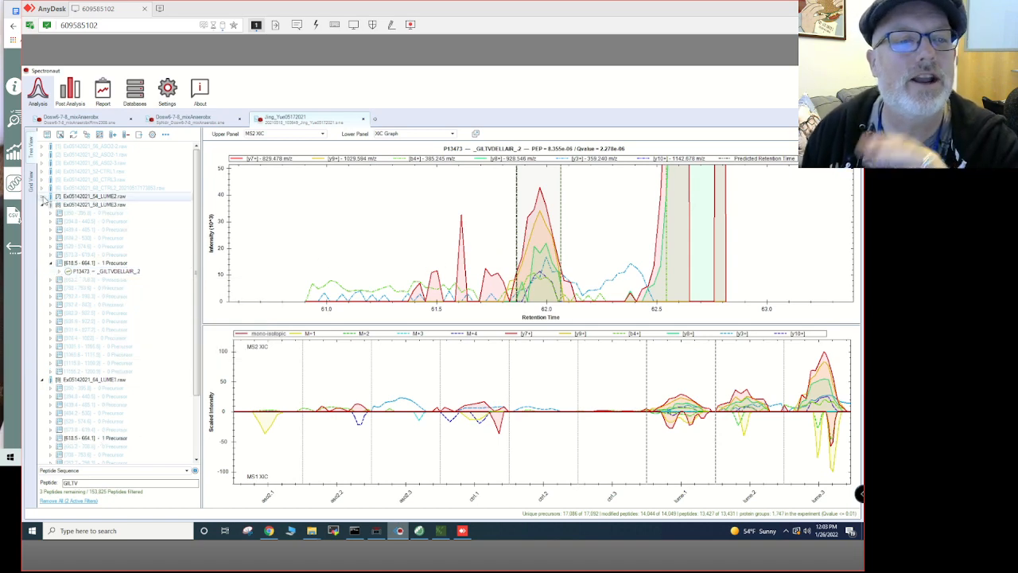
Collapse the LUME3 and LUME1 runs in the tree, and reopen LUME3 to view its P13473 precursor
left_click(42, 204)
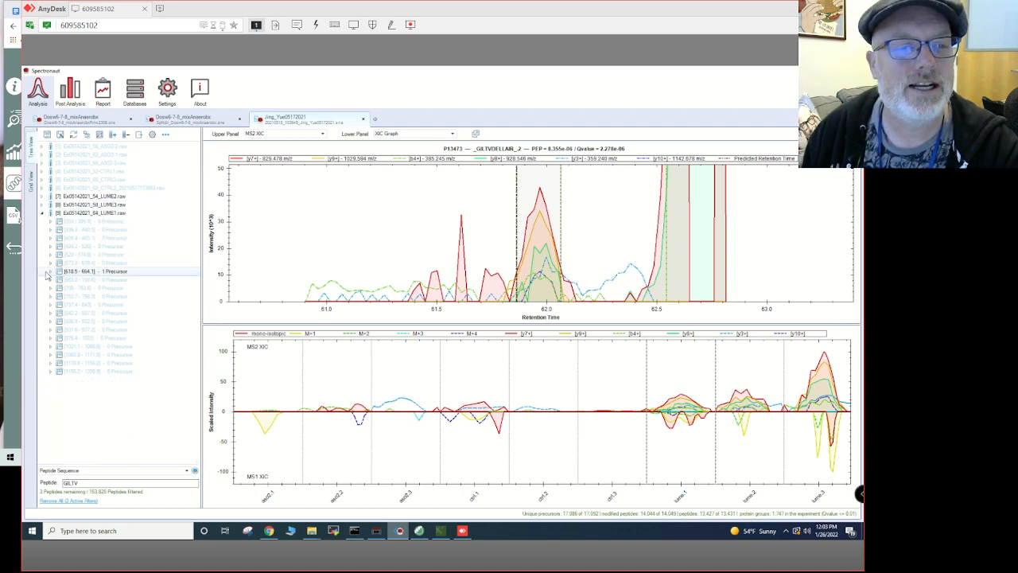
left_click(42, 213)
left_click(121, 206)
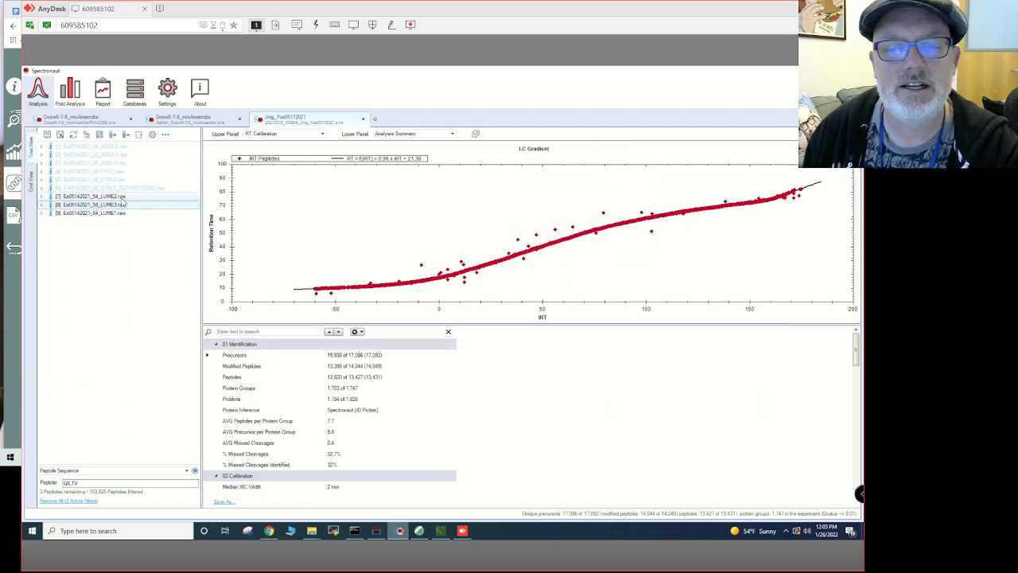
left_click(43, 205)
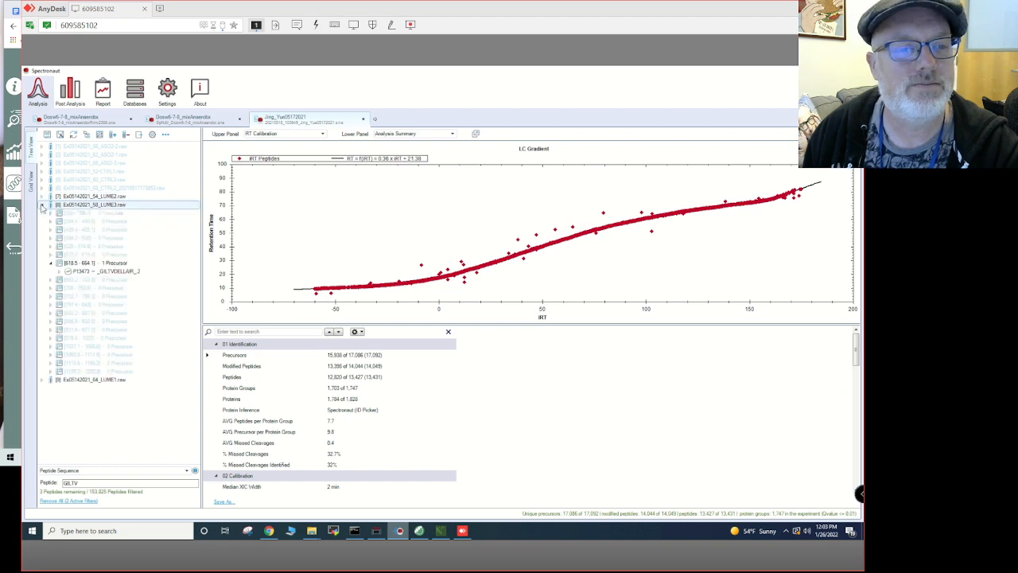
left_click(106, 271)
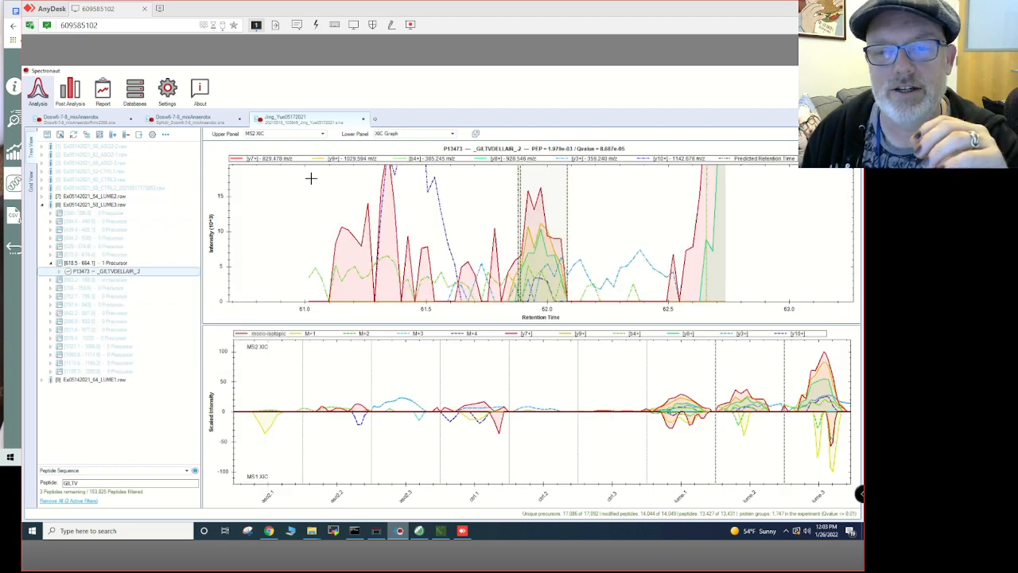
Check LUME3's P13473 precursor with MS2 XIC as the lower plot, and replace that plot with MS1 XIC
left_click(428, 134)
left_click(406, 146)
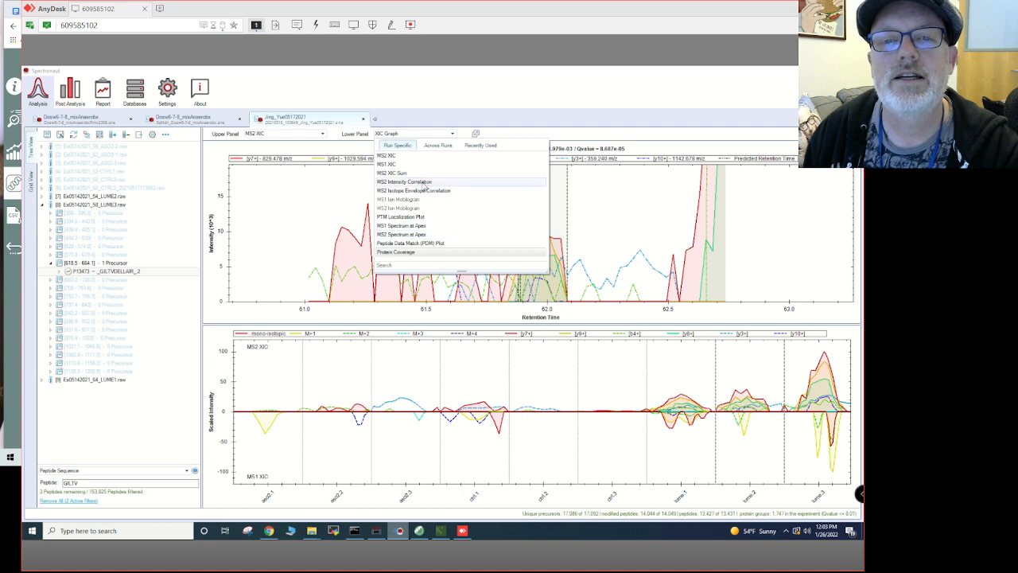
left_click(387, 154)
left_click(430, 135)
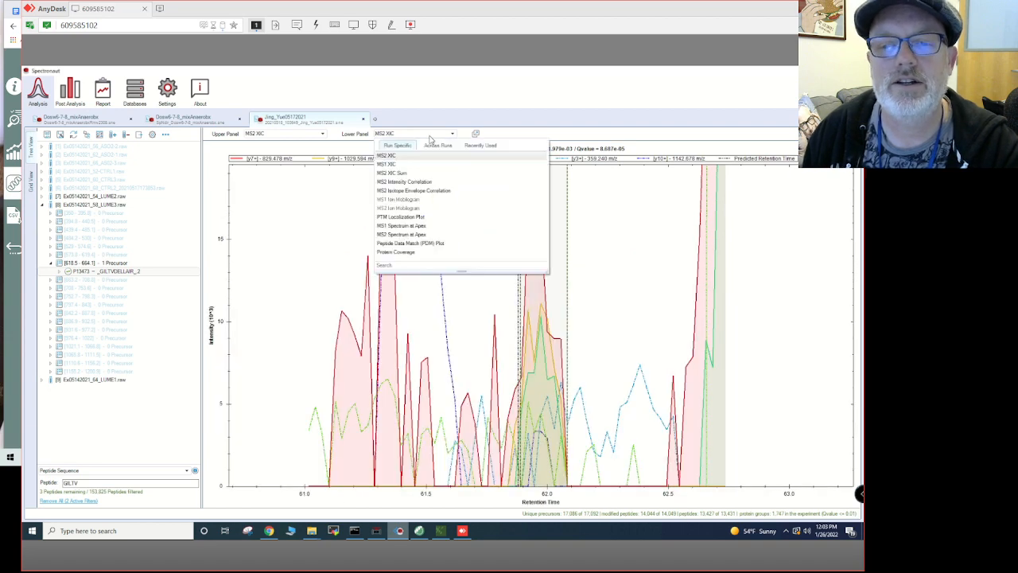
left_click(410, 164)
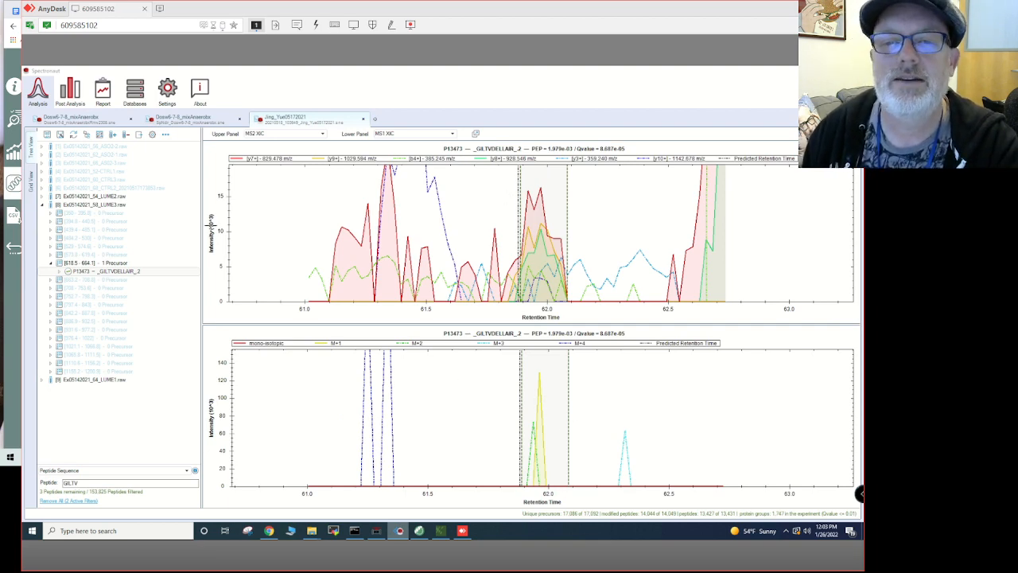
Go to the protein grid view and search it for P11279
left_click(31, 183)
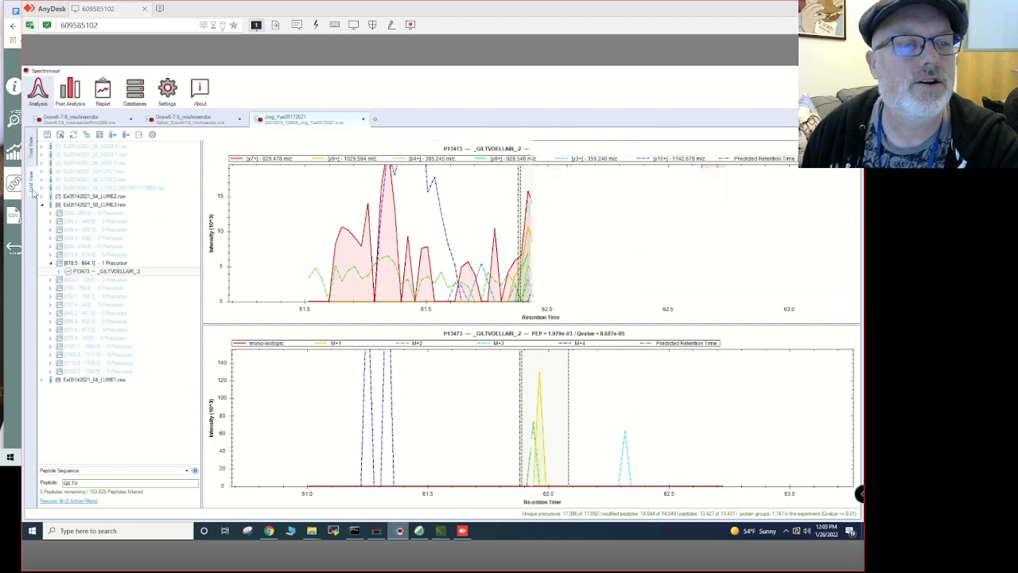
double_click(56, 499)
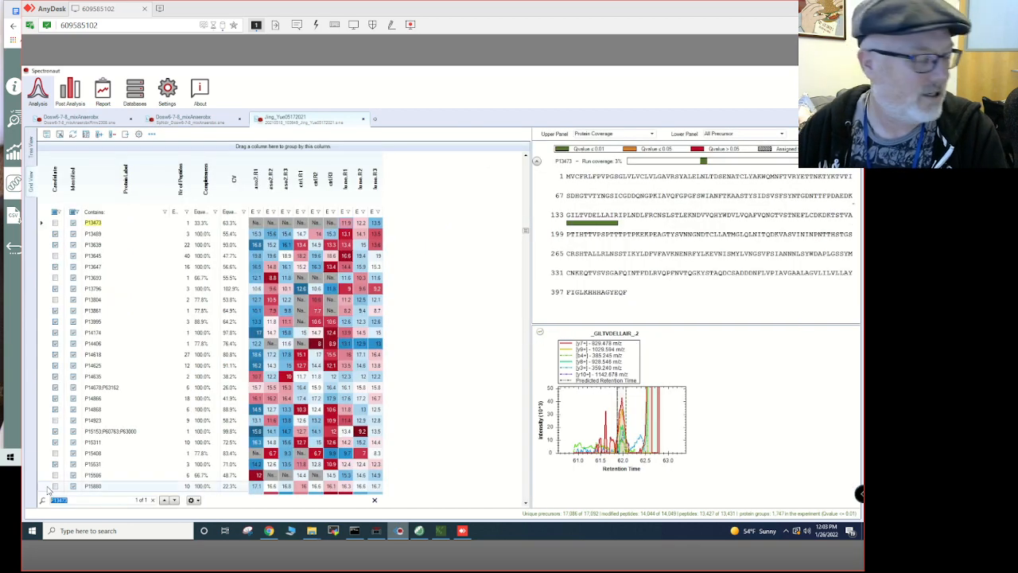
type("P")
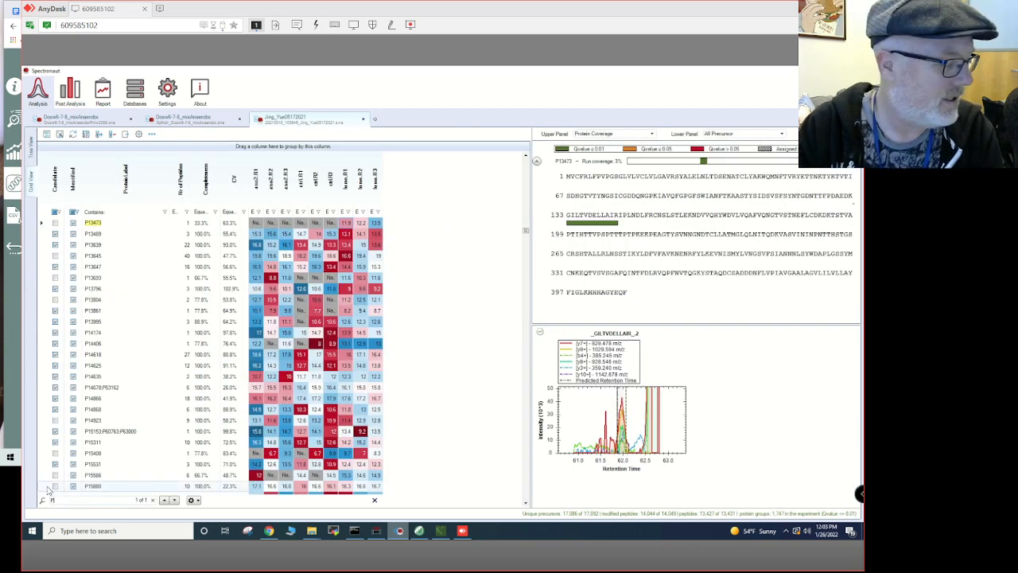
type("11279")
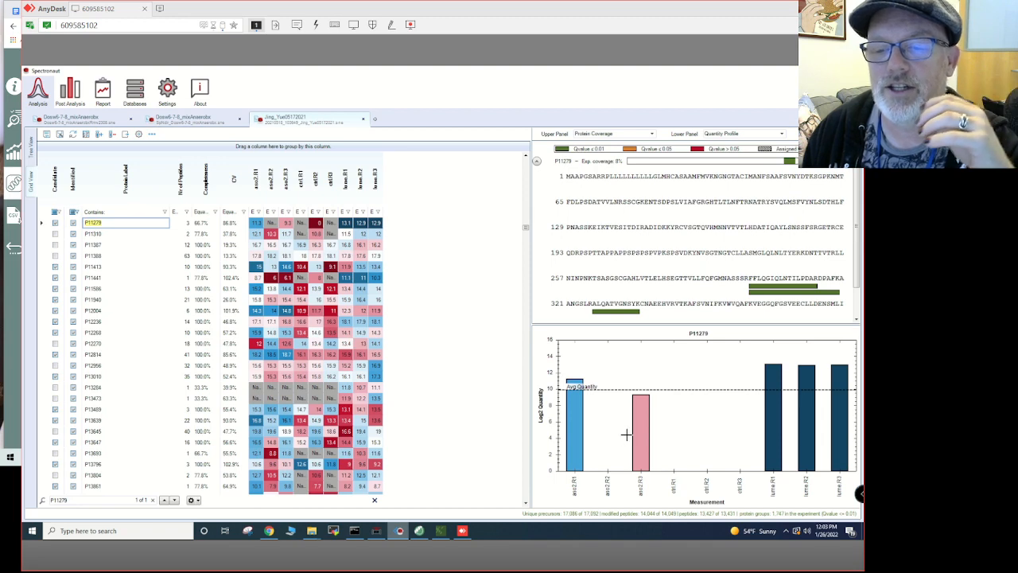
Turn off the Log2 scale in P11279's quantity profile, and check the protein's sequence coverage
right_click(604, 353)
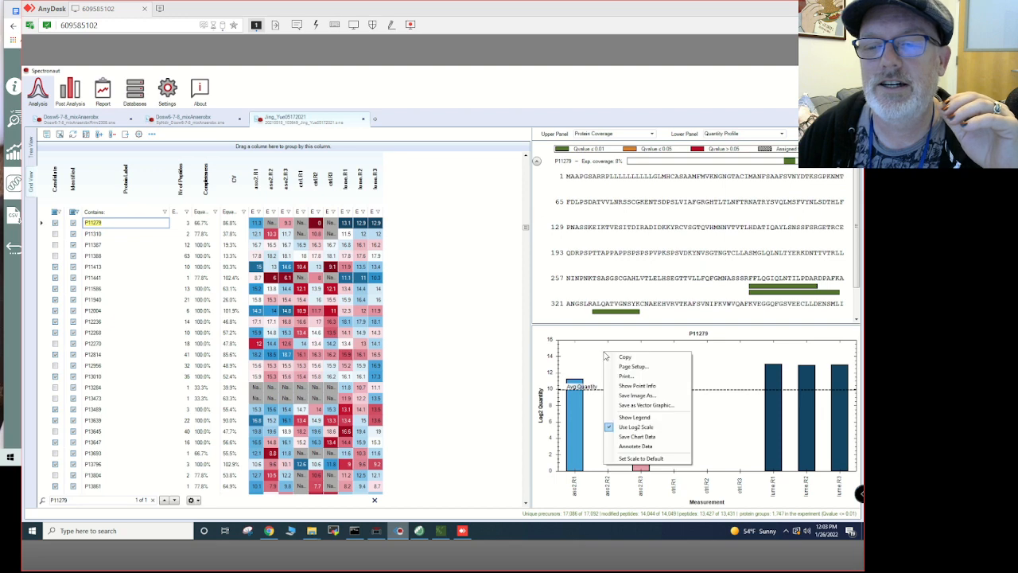
left_click(649, 427)
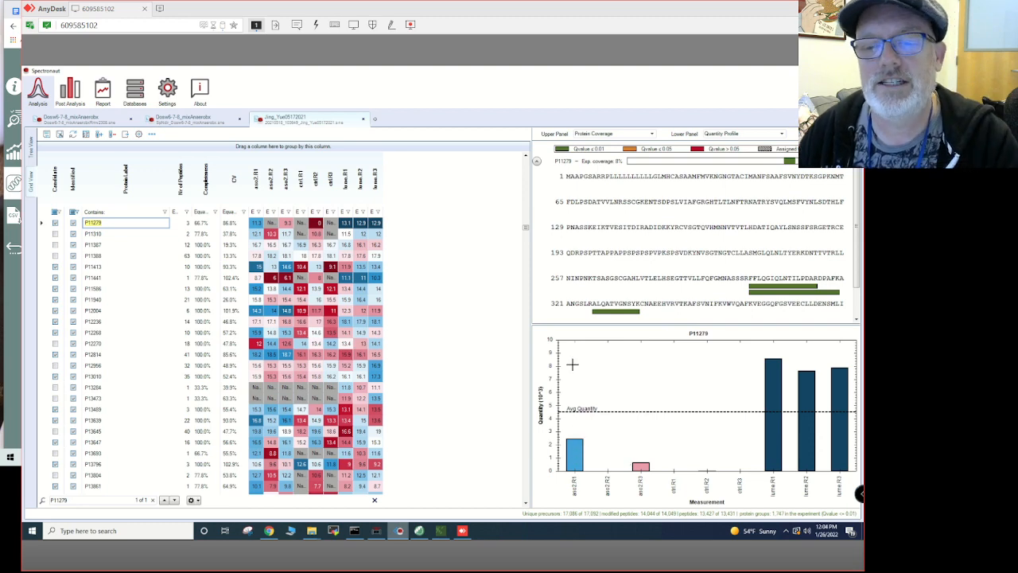
scroll(740, 247, "down", 1)
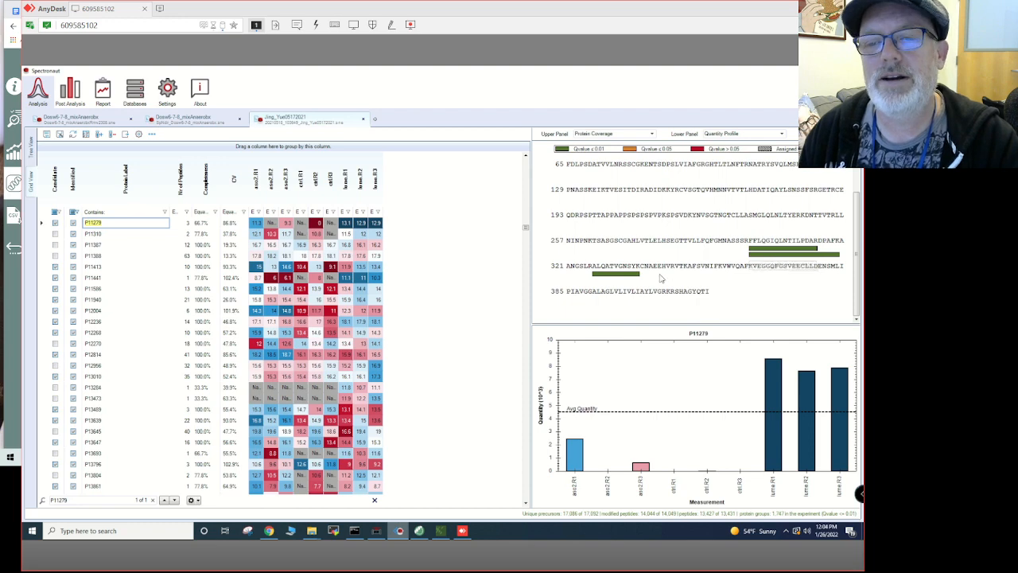
left_click(40, 227)
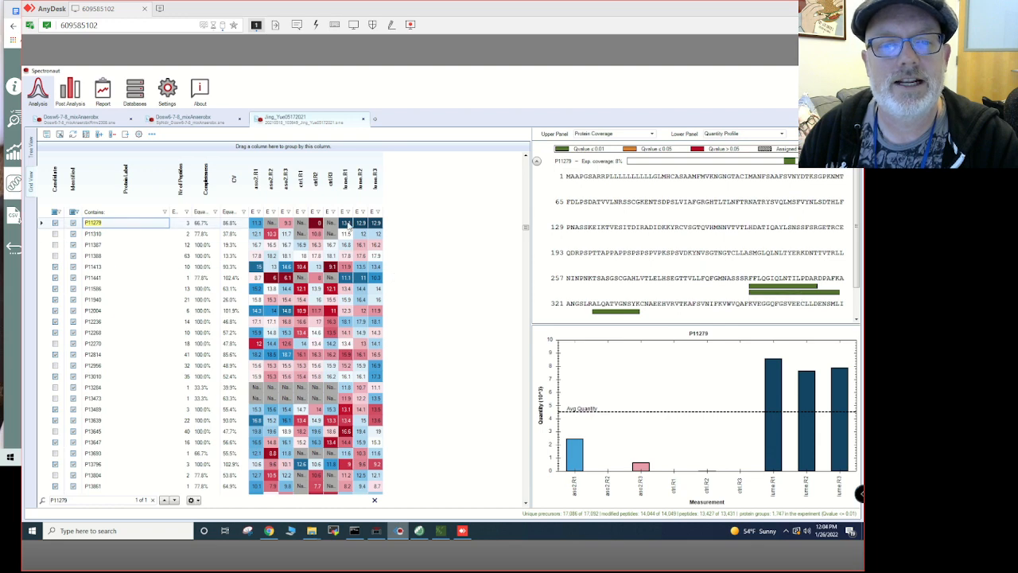
Examine P11279's sequence coverage and all of its precursor chromatograms in the lume.R3 sample
left_click(377, 227)
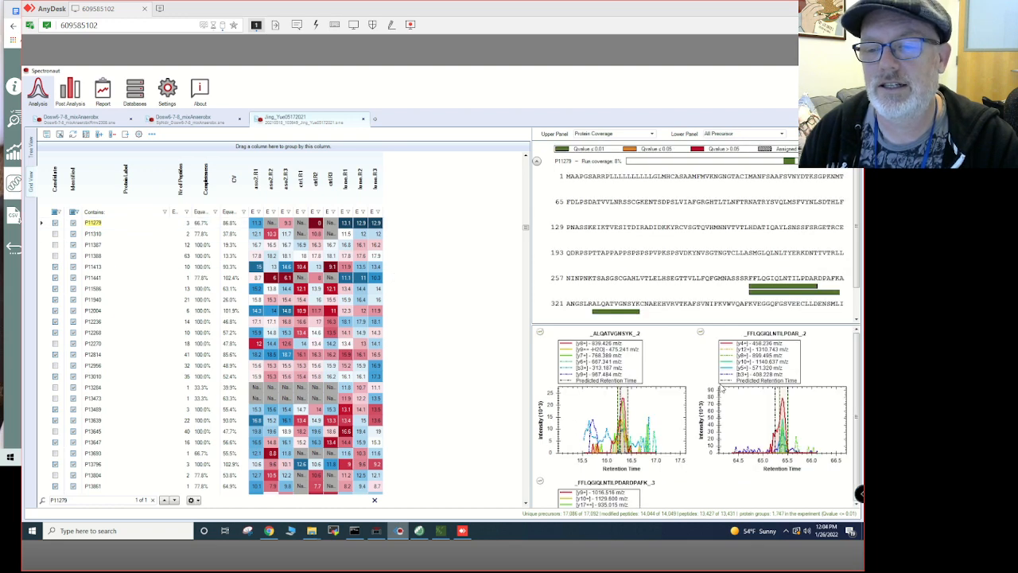
scroll(751, 292, "down", 1)
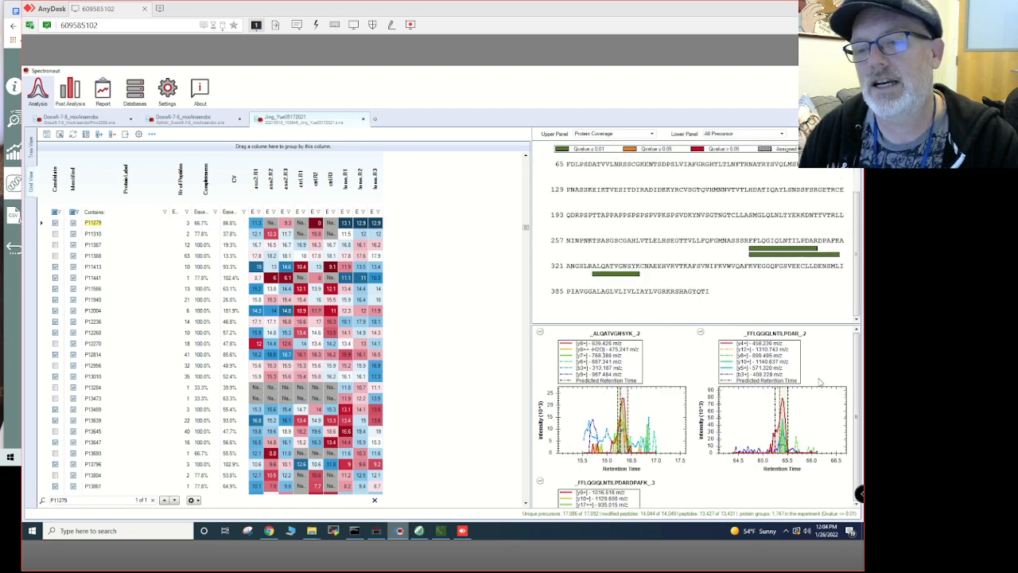
scroll(722, 443, "down", 2)
scroll(722, 444, "up", 2)
scroll(722, 443, "down", 2)
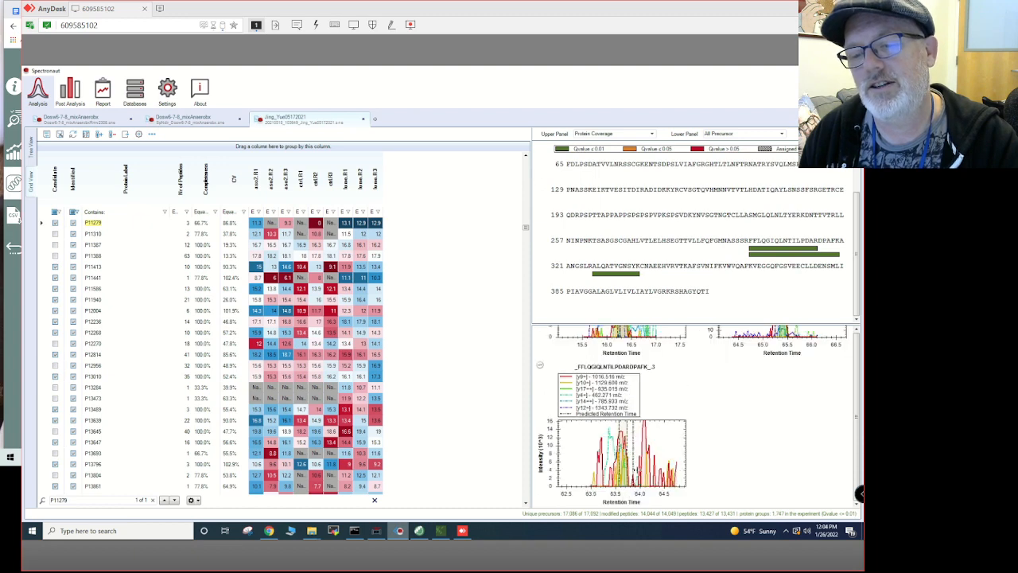
scroll(656, 462, "up", 2)
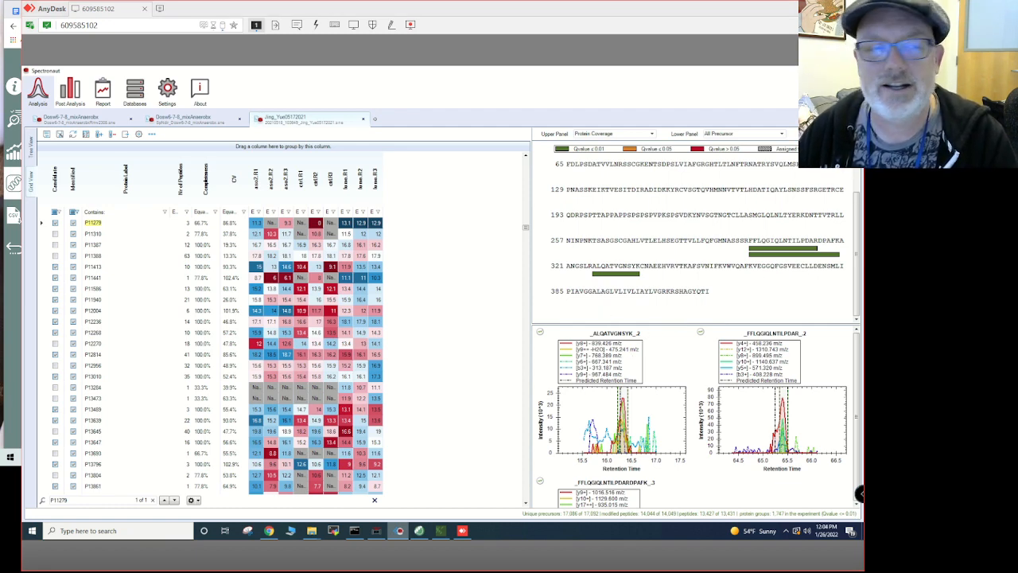
Return to the run tree, filter it by the peptide sequence ALQATVGN, and collapse the LUME3 run
left_click(34, 158)
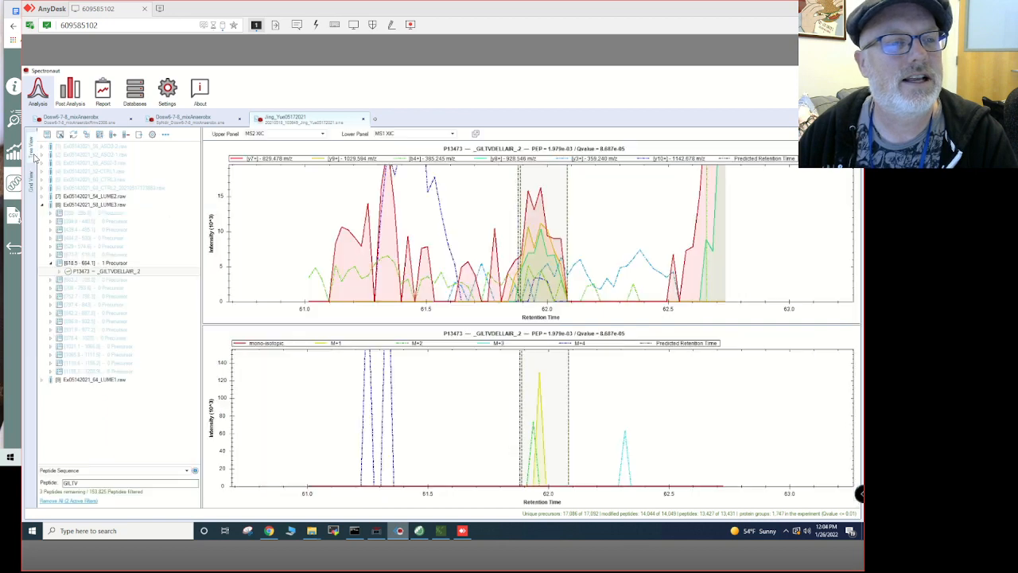
double_click(95, 487)
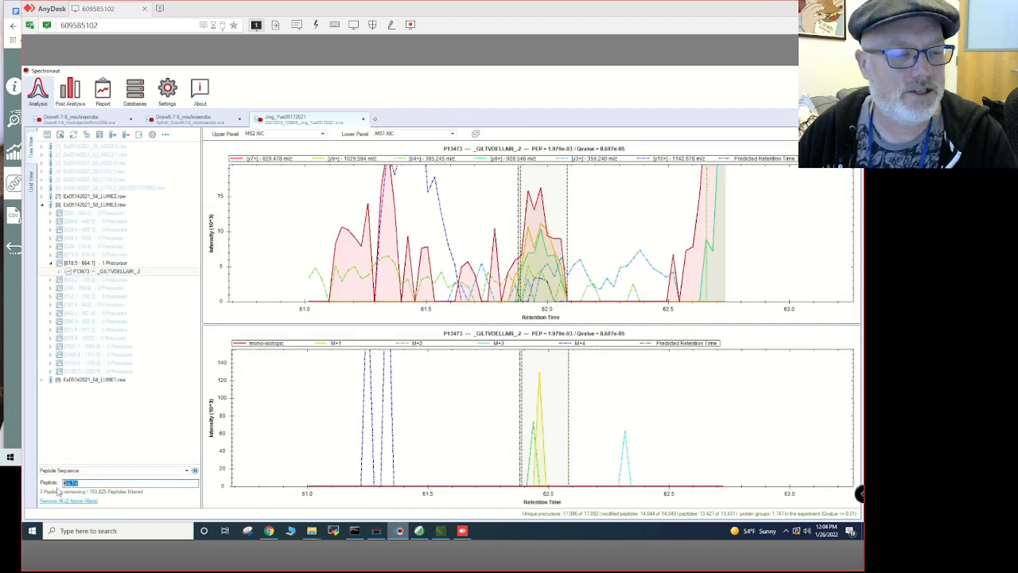
type("ALGA")
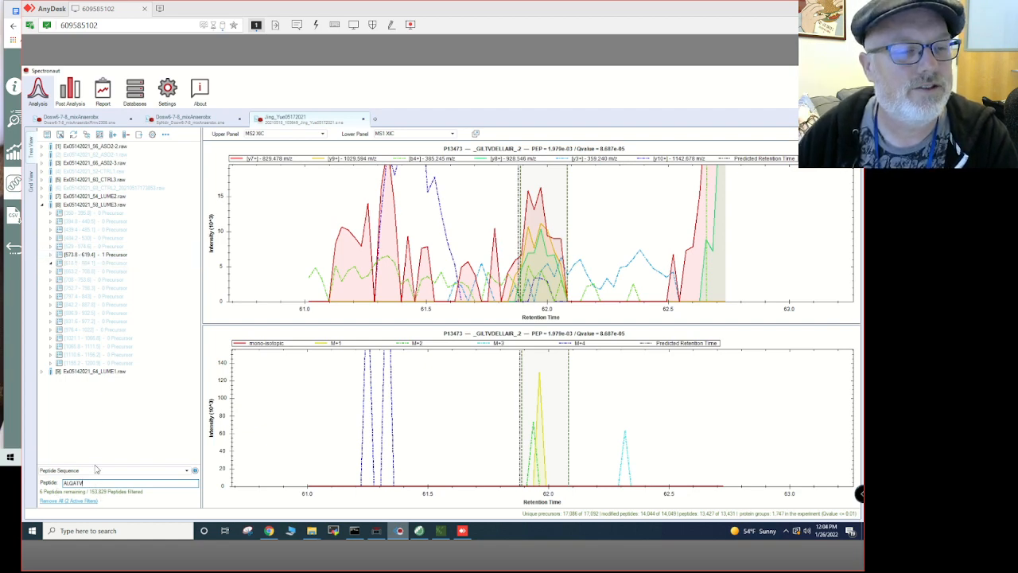
left_click(42, 205)
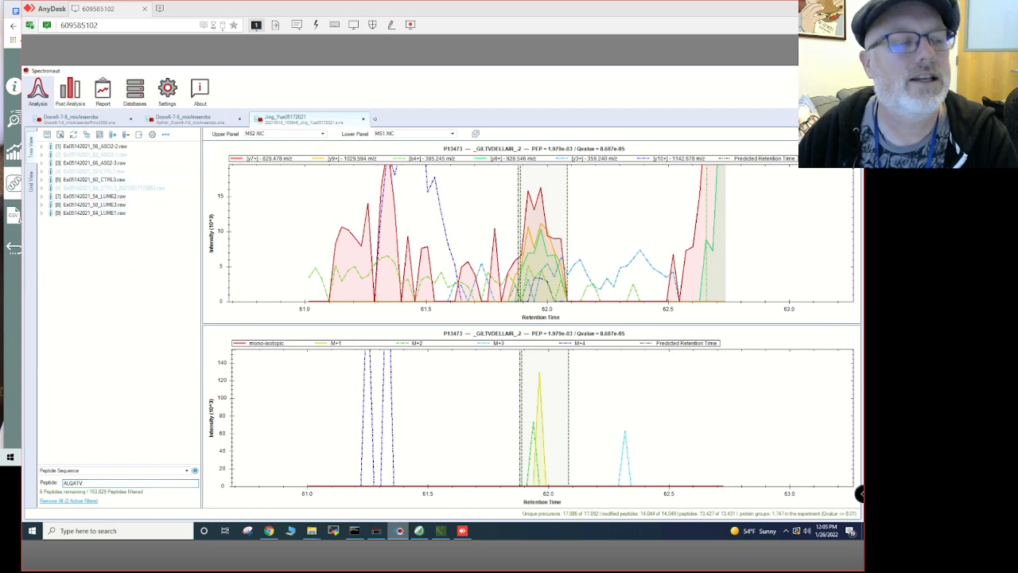
left_click(107, 486)
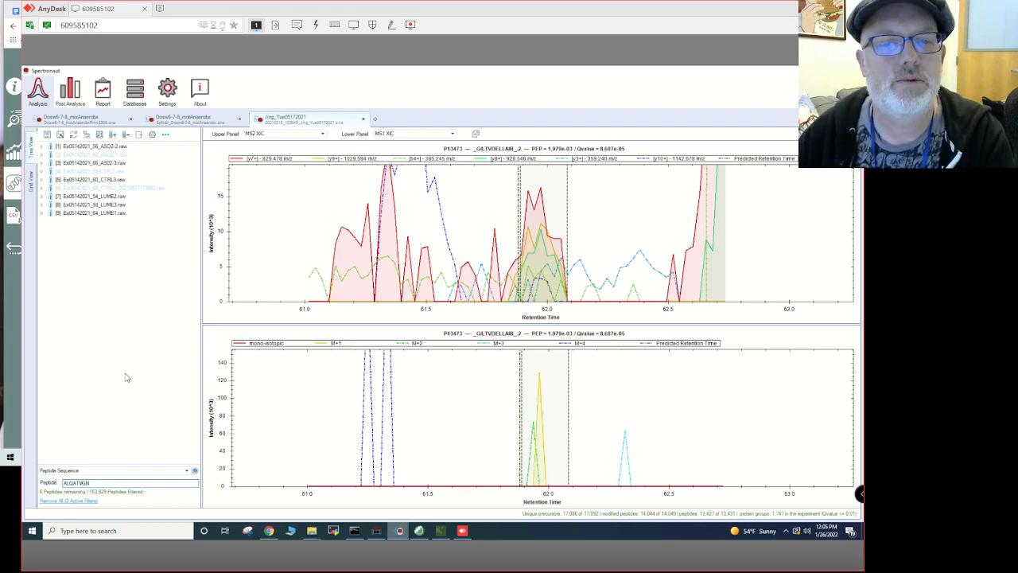
Open LUME1's 573.8 - 619.4 window and view the MS2 and MS1 XICs of the P11279 ALQATVGNSYK precursor
left_click(80, 215)
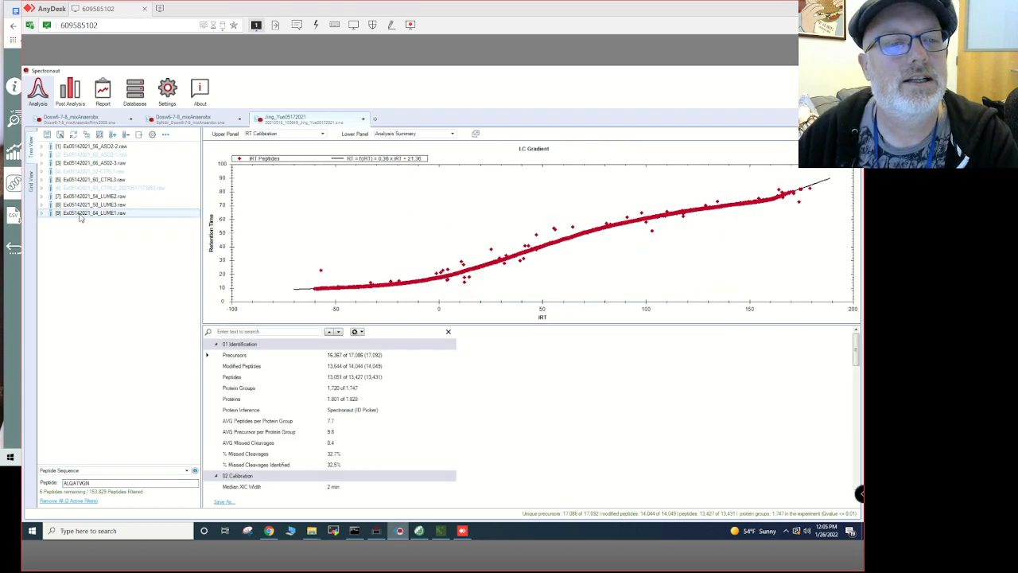
left_click(44, 213)
left_click(72, 265)
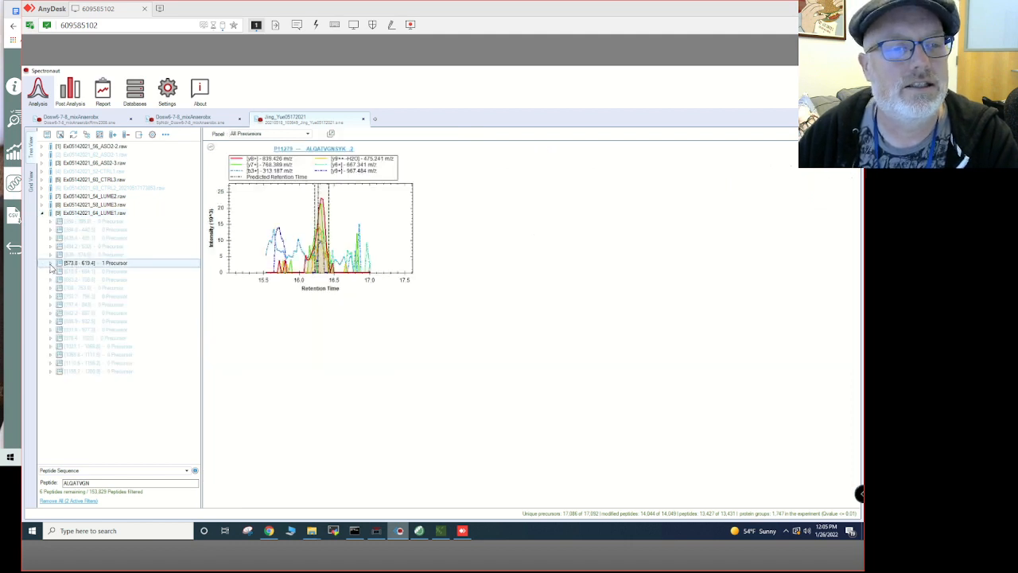
left_click(50, 263)
left_click(119, 272)
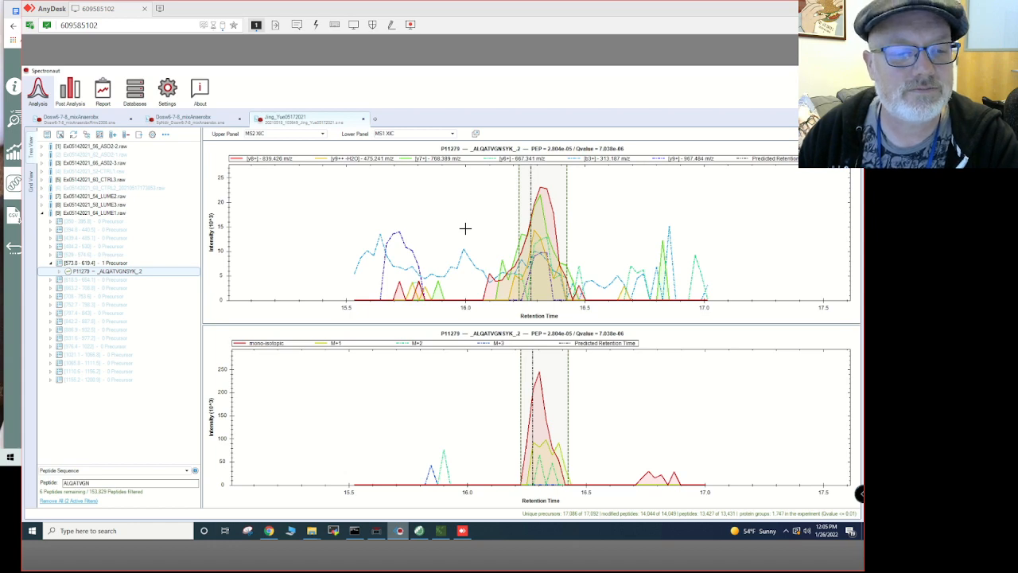
Compare the ALQATVGNSYK precursor across all runs with the Cross Run RT Accuracy plot and the XIC Graph below its MS2 XIC
left_click(452, 133)
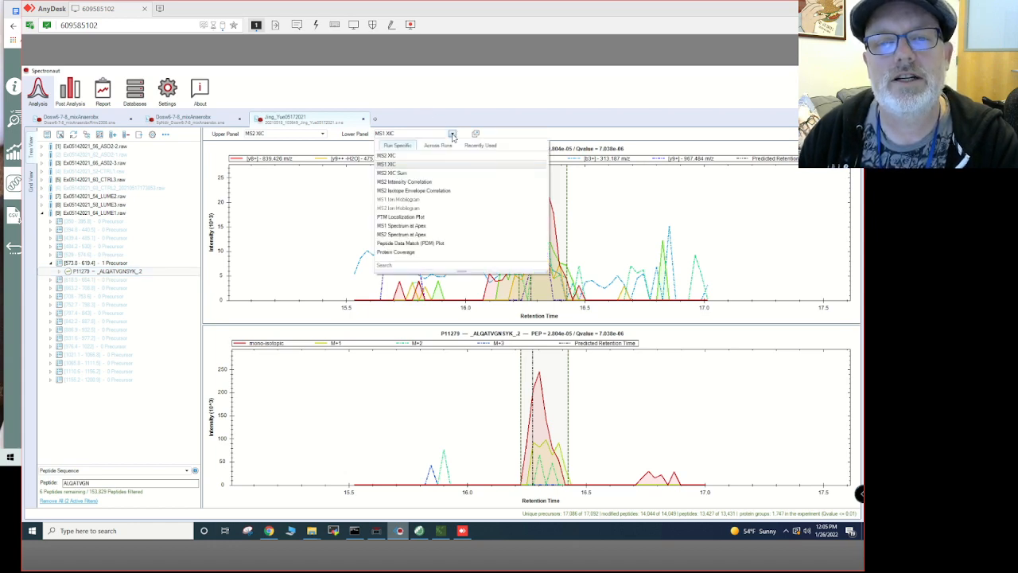
left_click(436, 146)
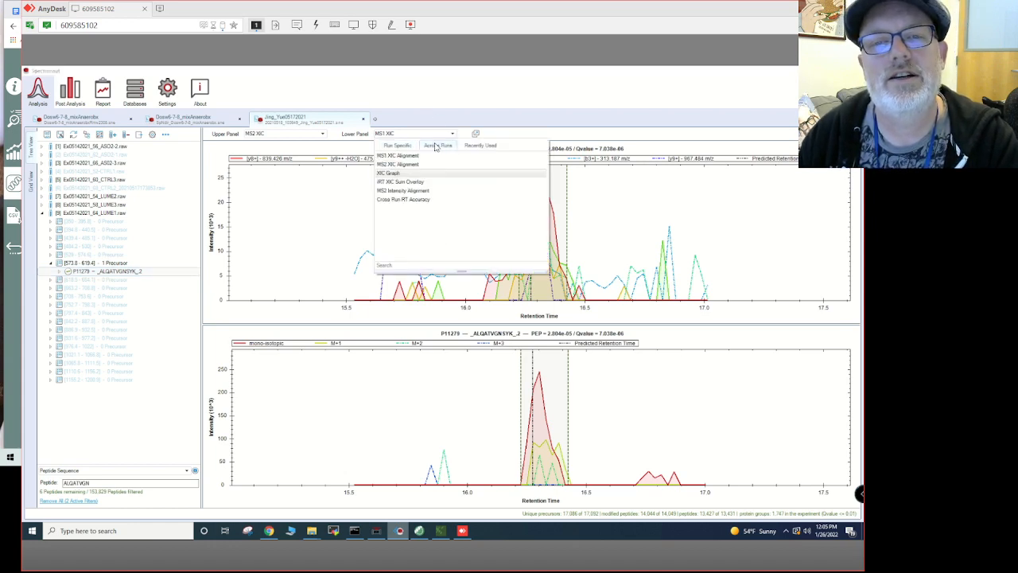
left_click(414, 200)
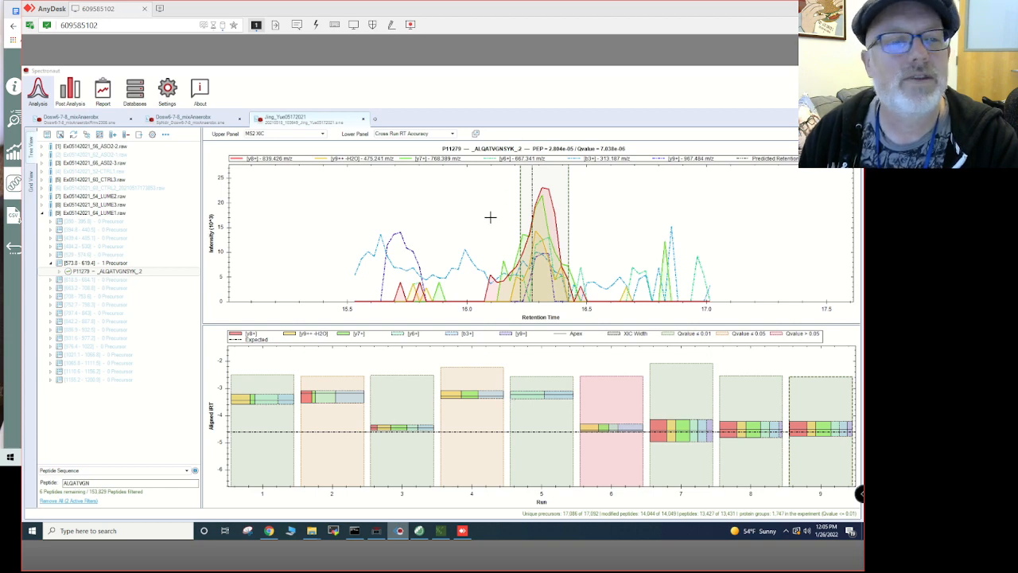
left_click(448, 133)
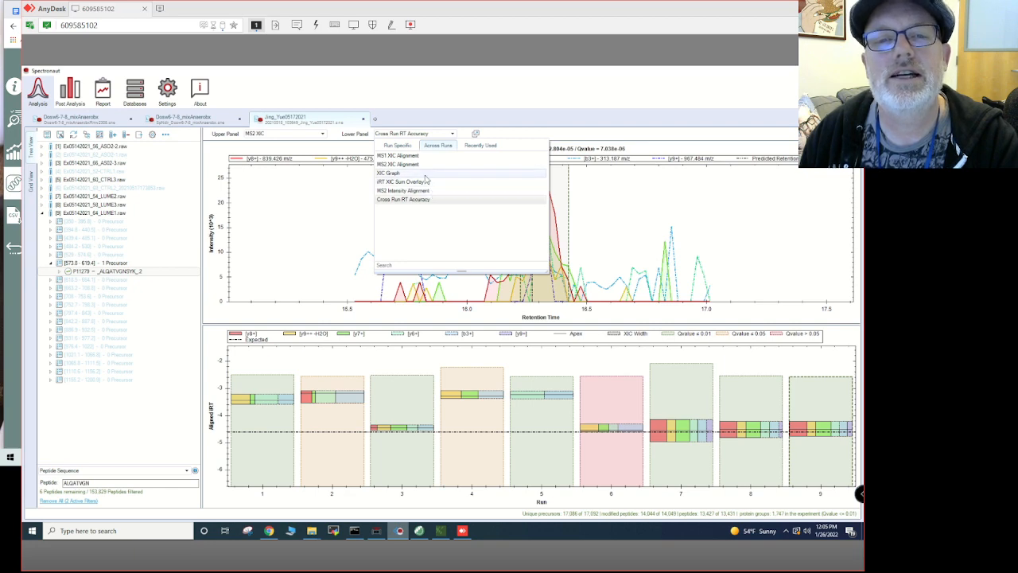
left_click(398, 173)
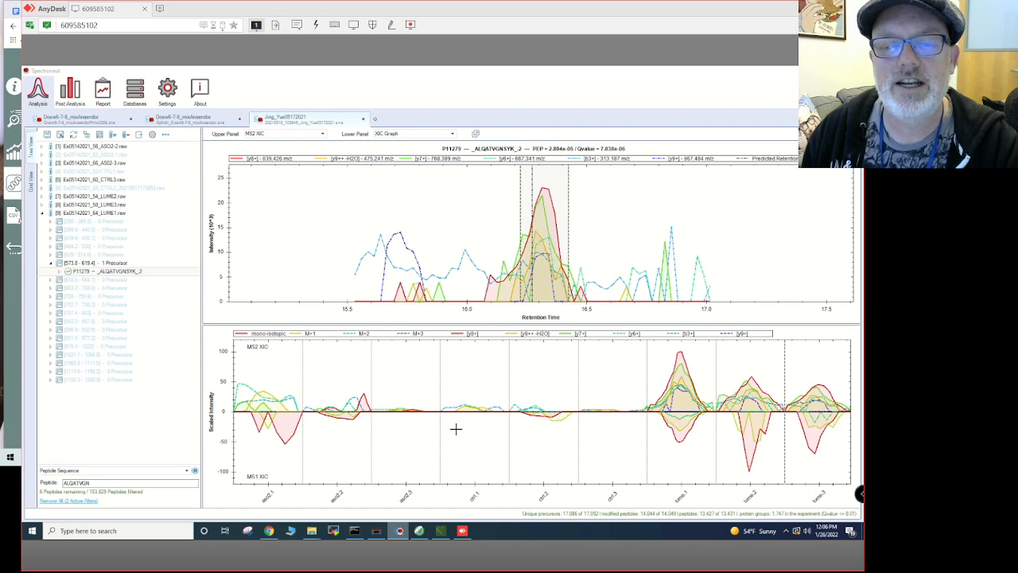
left_click(411, 136)
left_click(414, 125)
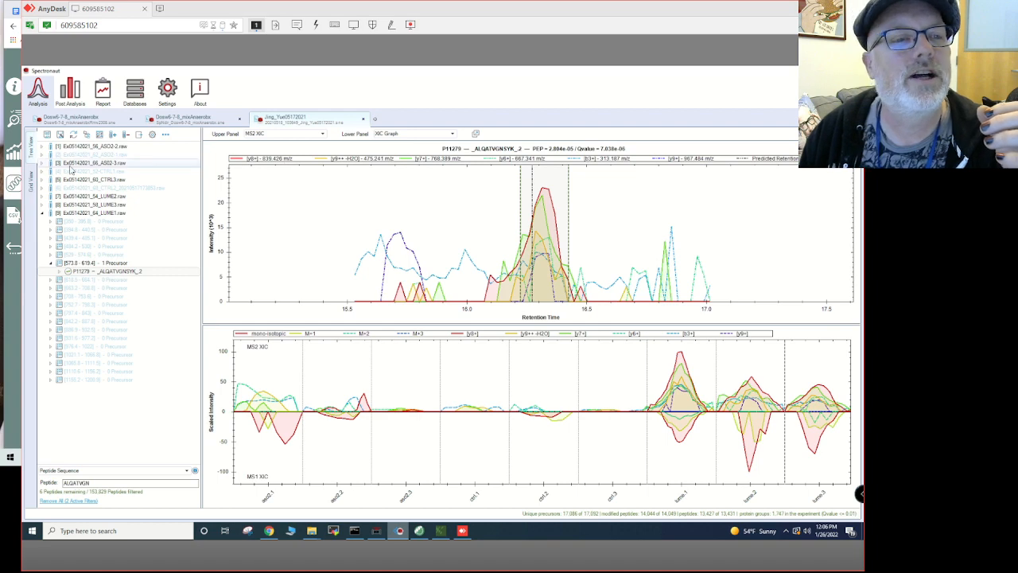
Open CTRL3's 573.8 - 619.4 window and view the MS2 XIC and cross-run XIC graph of the P11279 ALQATVGNSYK precursor
left_click(42, 180)
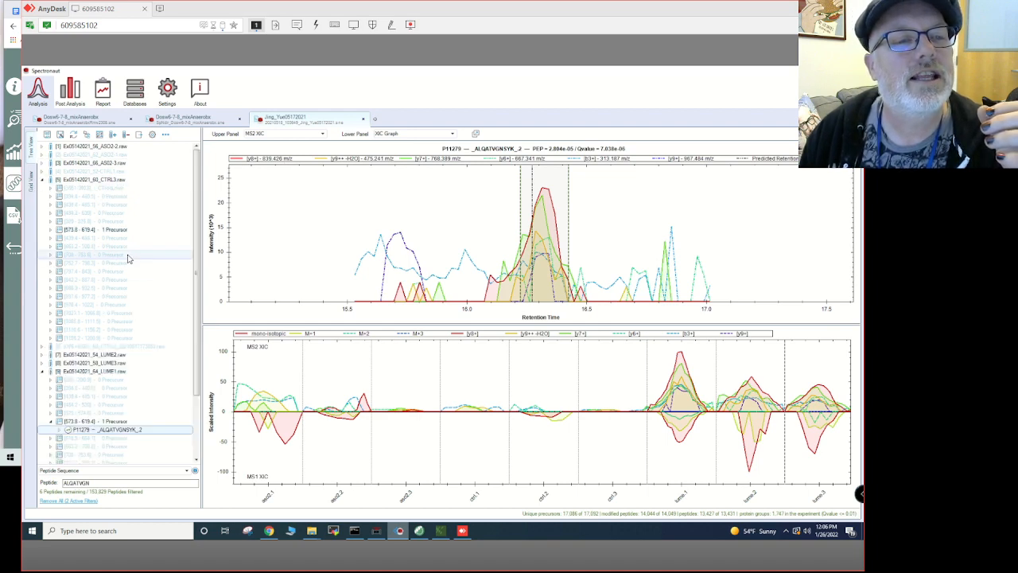
left_click(126, 231)
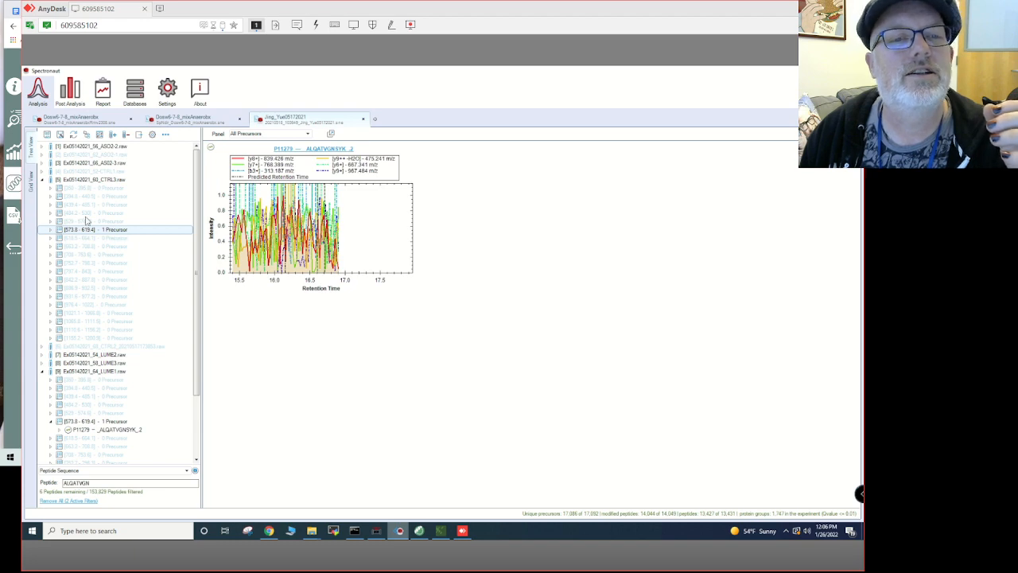
left_click(50, 230)
left_click(113, 239)
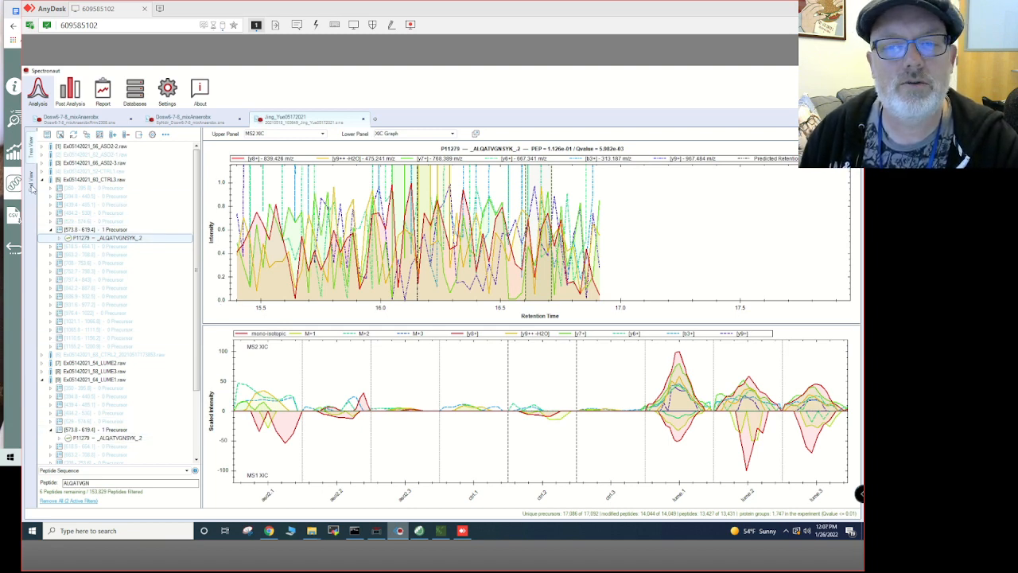
Return to the protein grid and show P11279's sequence coverage and quantity profile across all samples
left_click(32, 186)
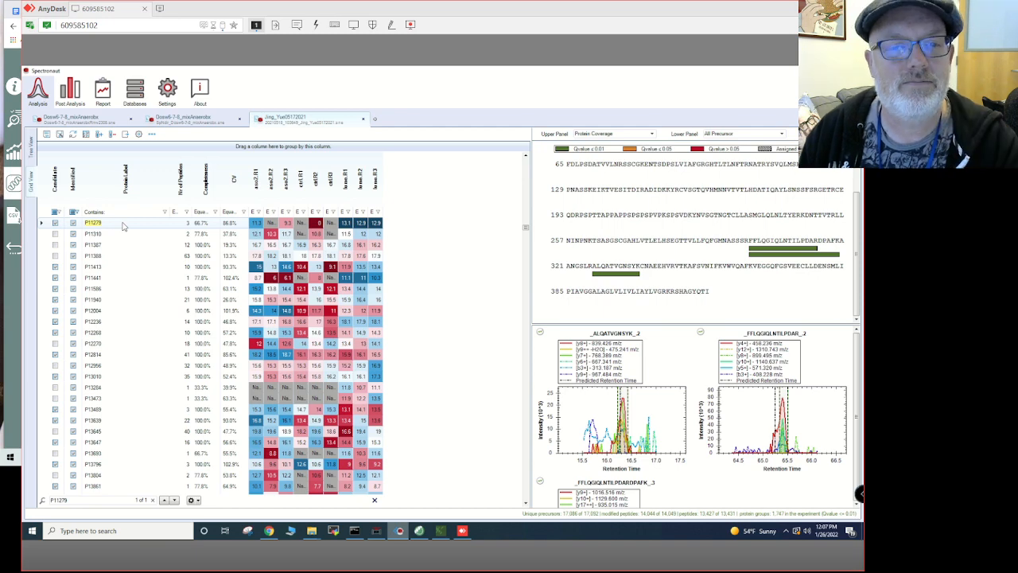
scroll(659, 383, "down", 3)
scroll(658, 383, "up", 3)
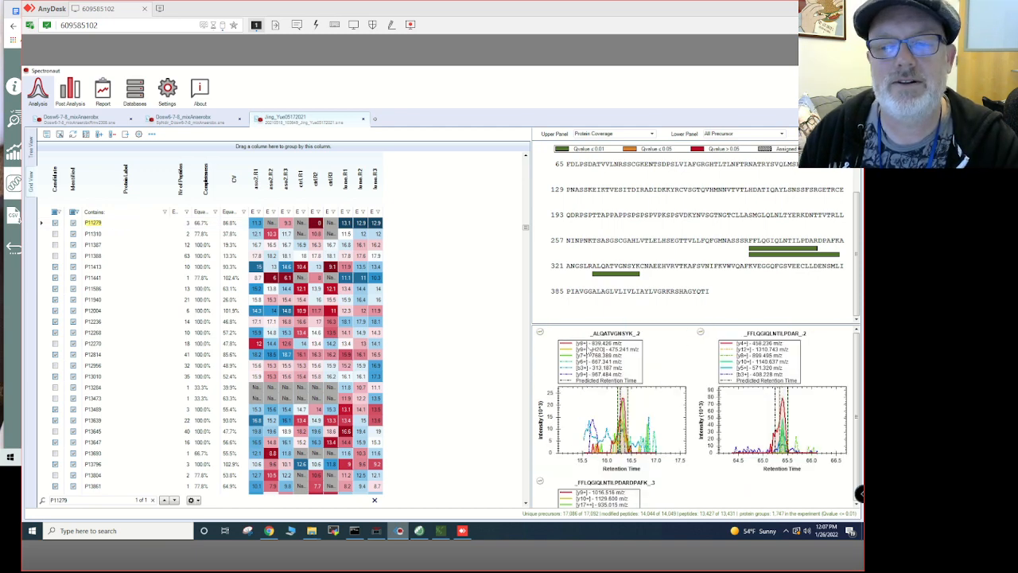
left_click(123, 223)
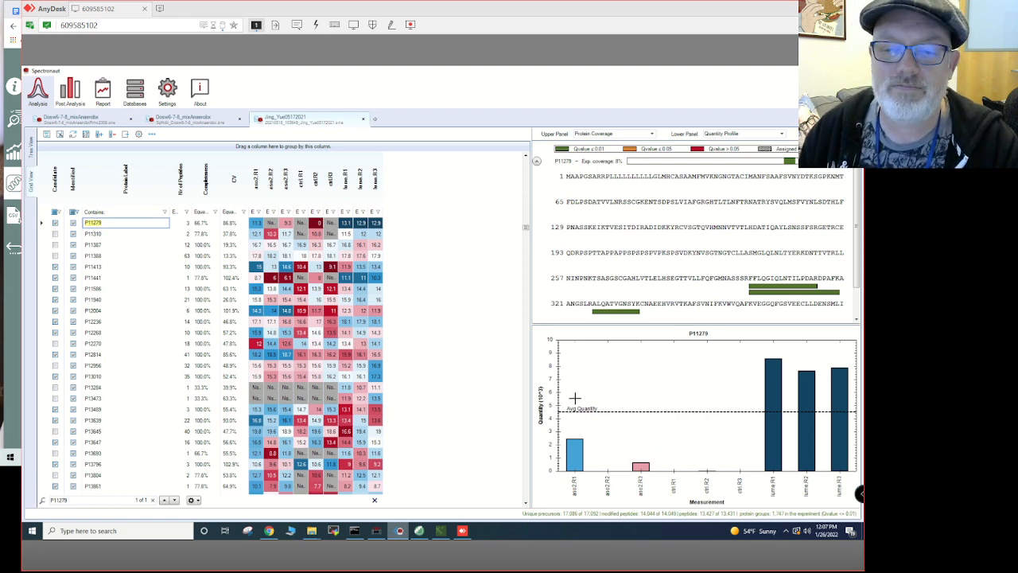
Open the differential abundance candidates in the post analysis and search the table for P11279 to view its profiles
left_click(76, 103)
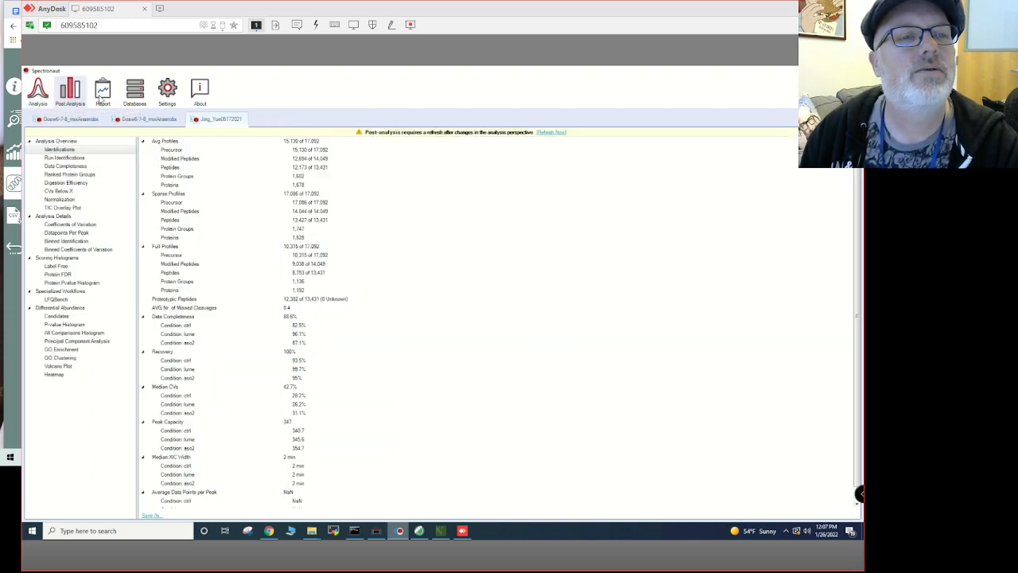
left_click(102, 94)
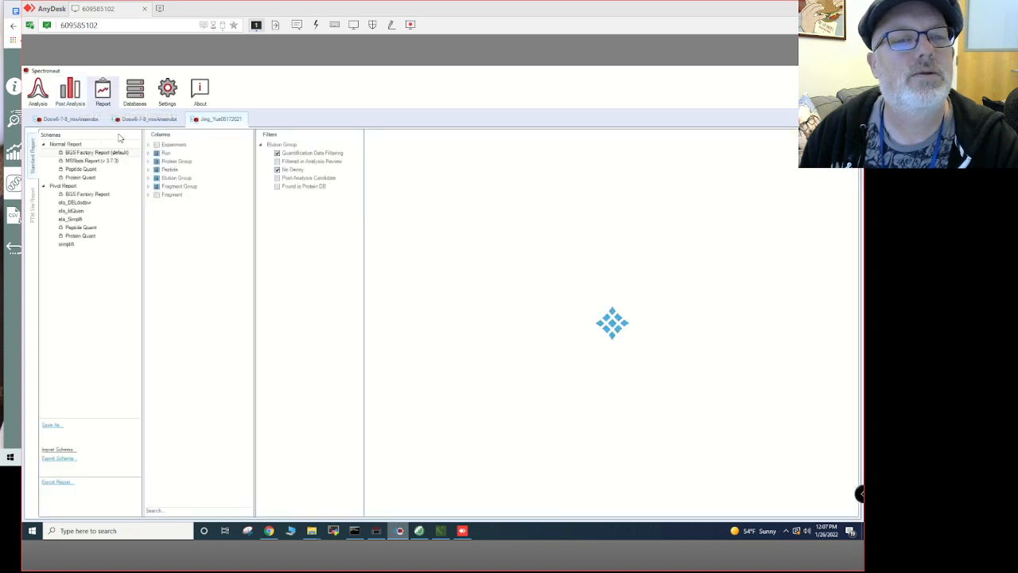
left_click(71, 93)
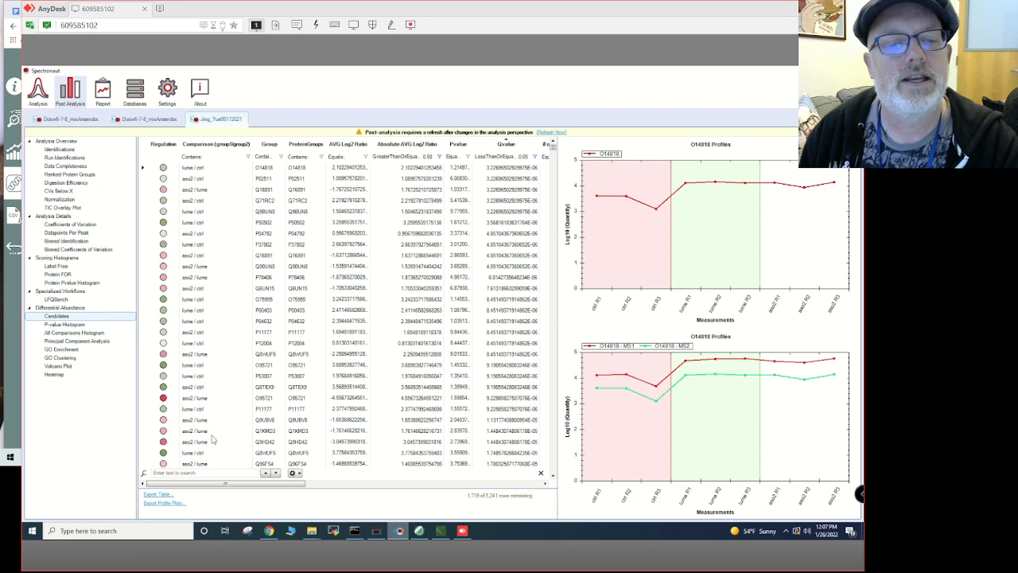
left_click(218, 473)
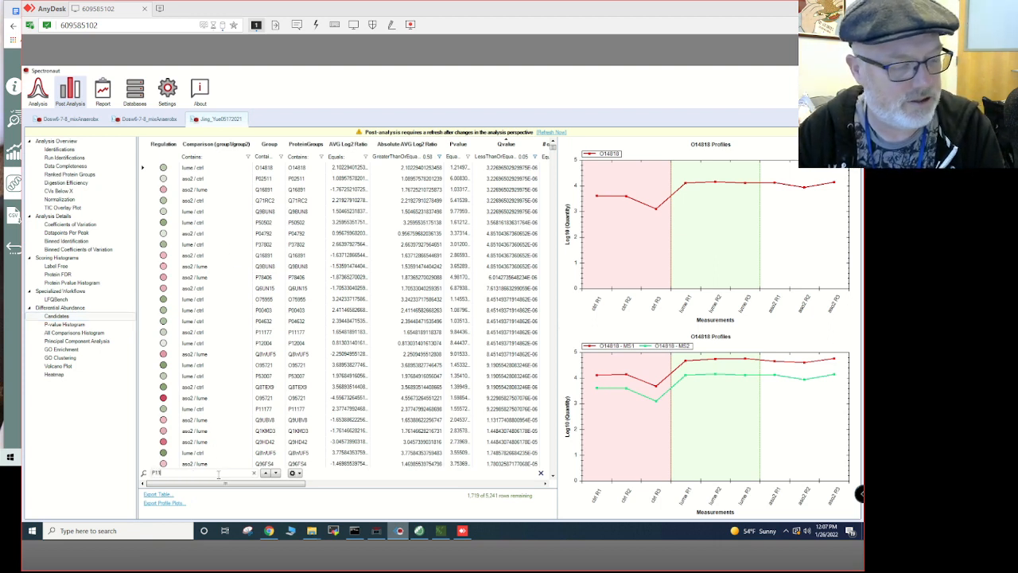
type("P11279")
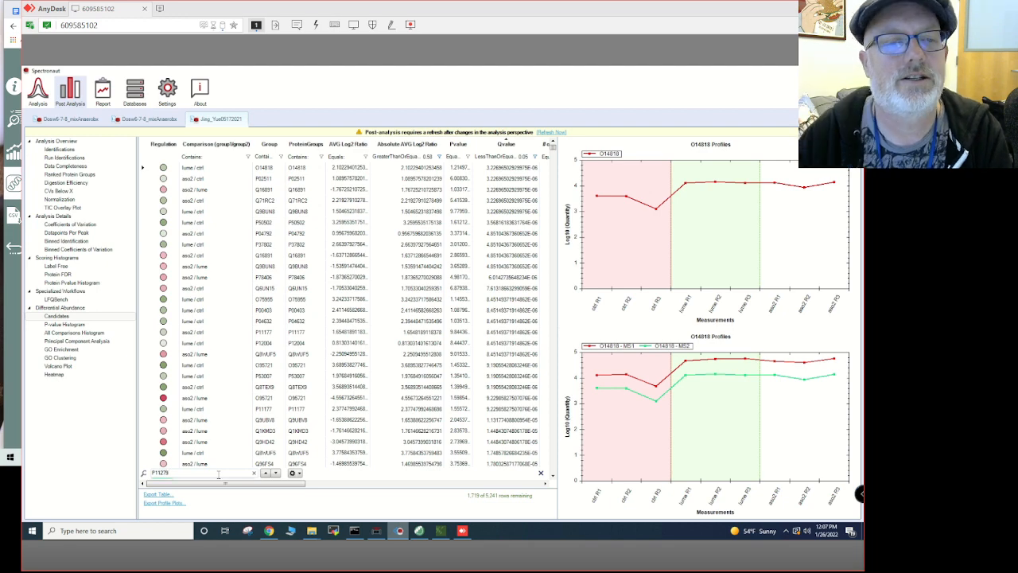
key("Return")
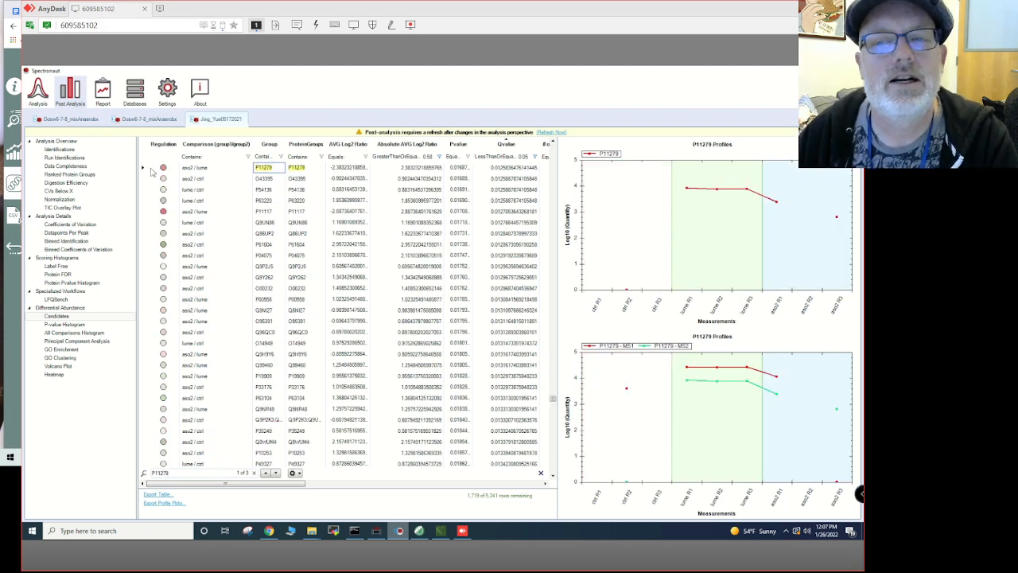
left_click(150, 170)
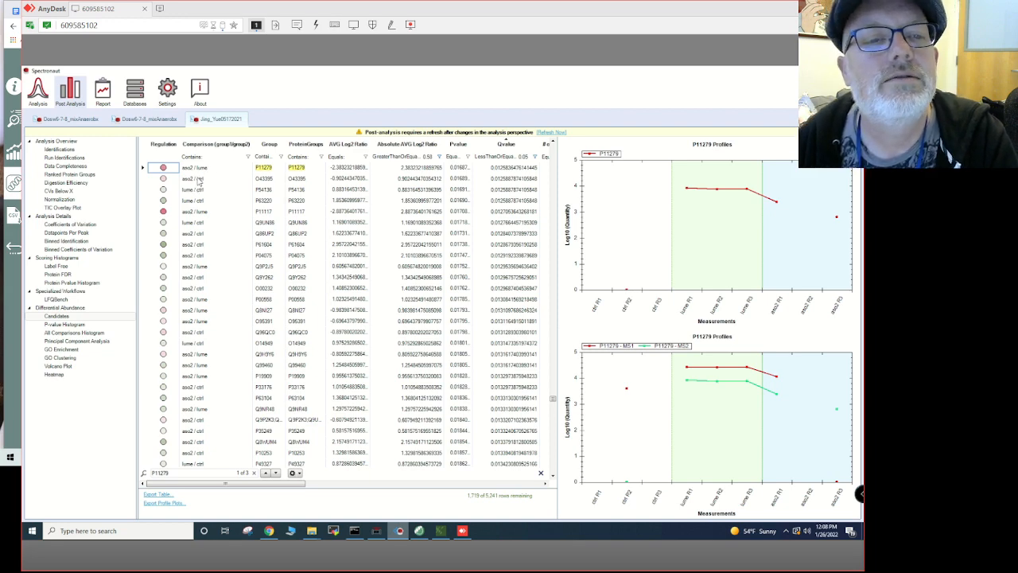
Go through the P11279 matches in the candidates table and check which condition comparisons list the protein
scroll(278, 218, "up", 8)
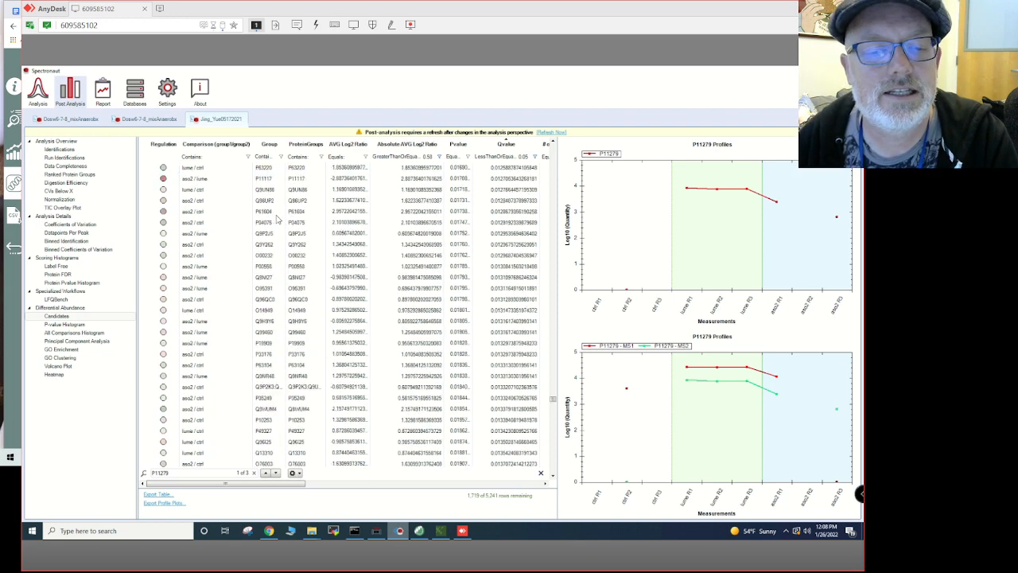
left_click(277, 474)
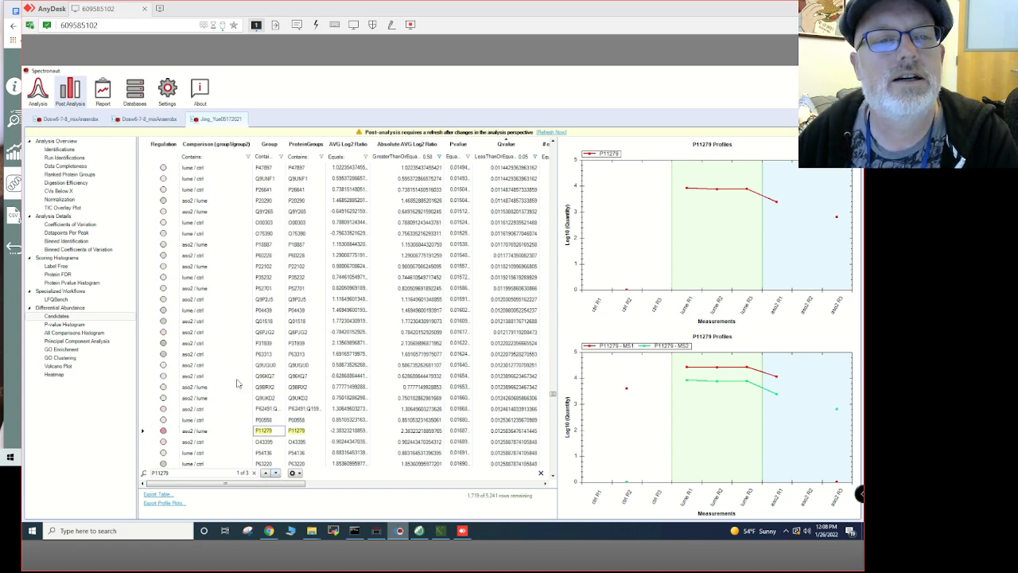
scroll(236, 383, "up", 5)
left_click(265, 472)
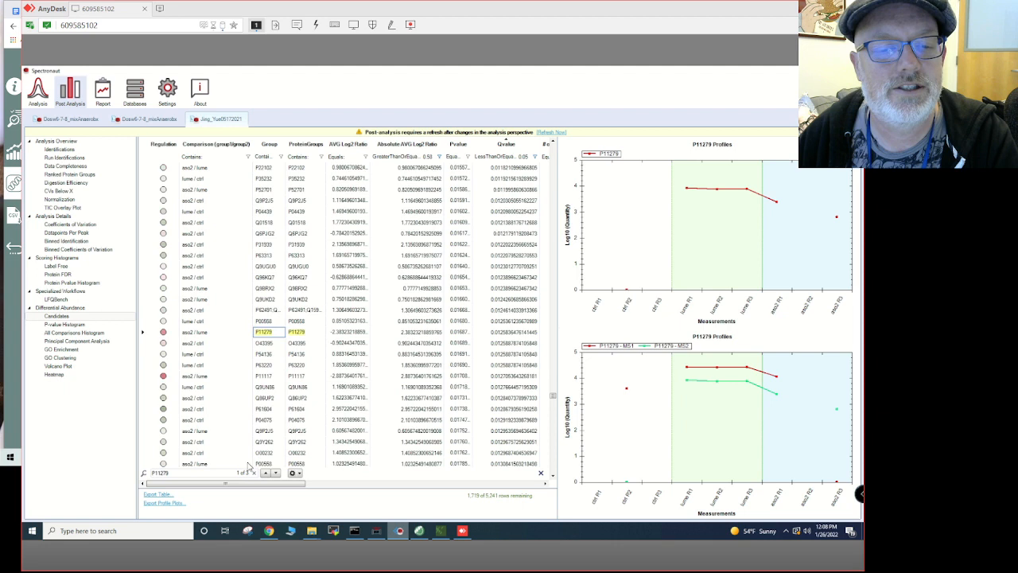
left_click(276, 474)
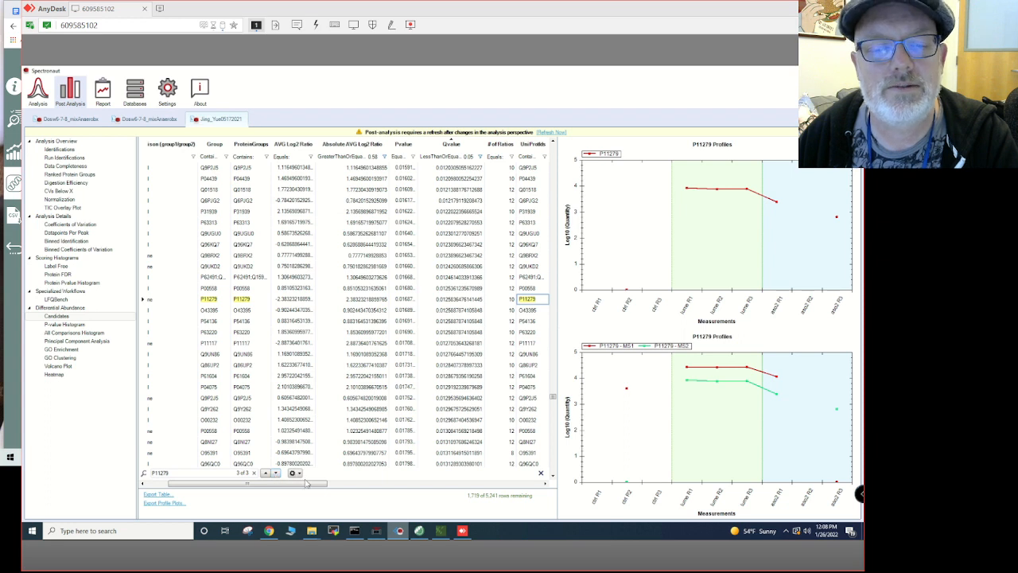
left_click_drag(306, 484, 236, 485)
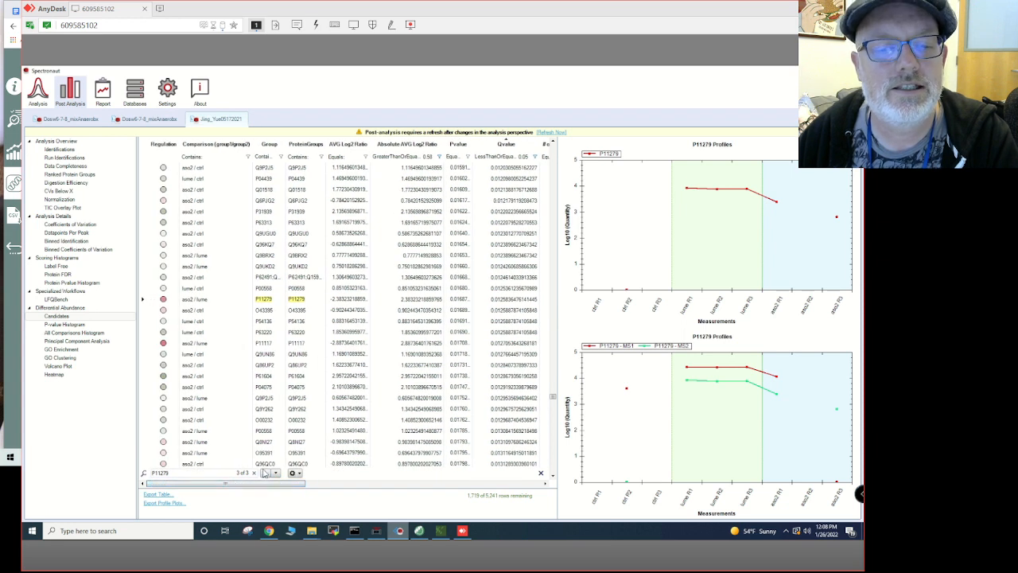
left_click(277, 473)
left_click(277, 474)
left_click(277, 474)
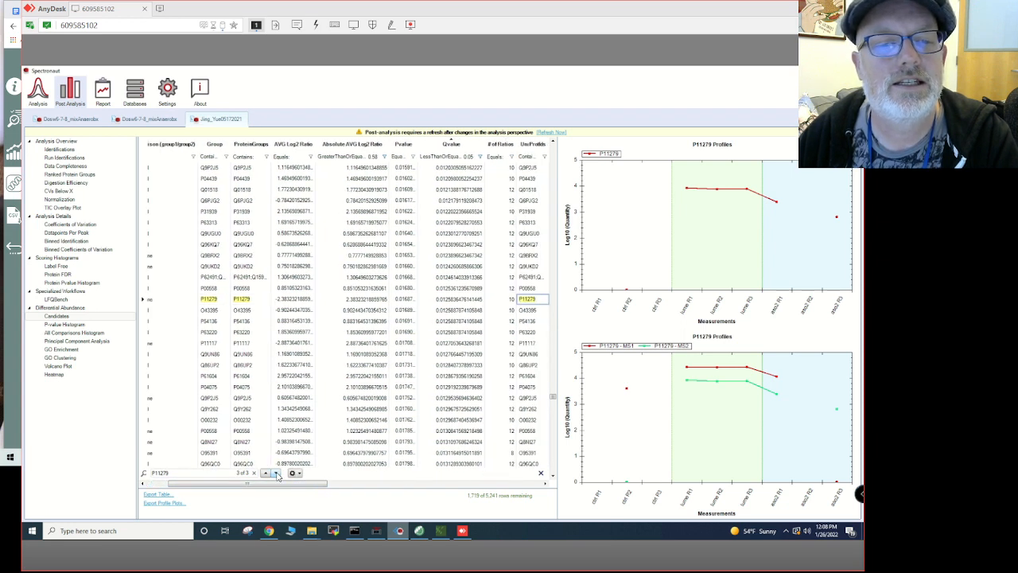
left_click(277, 473)
left_click_drag(295, 485, 242, 482)
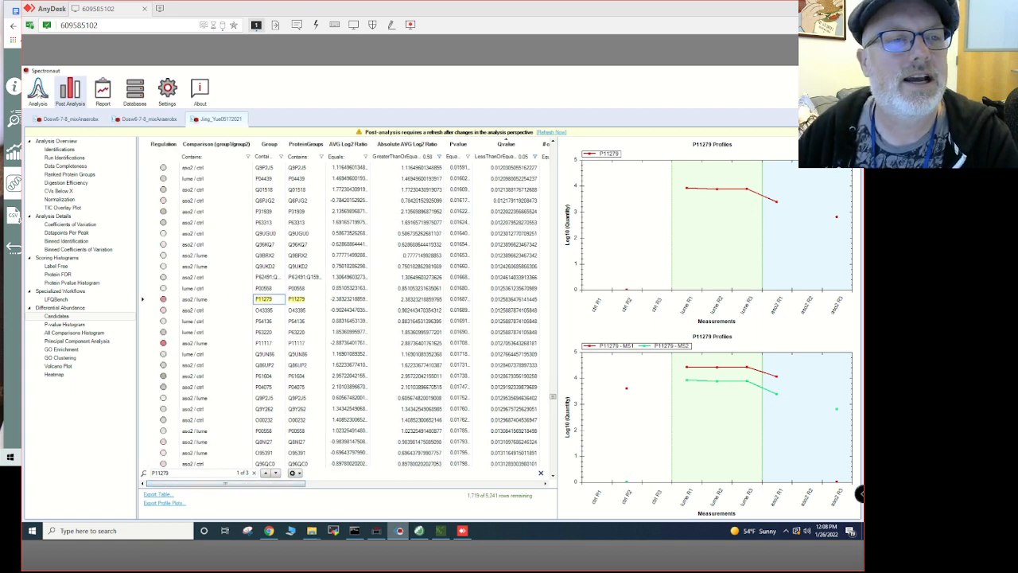
left_click(38, 92)
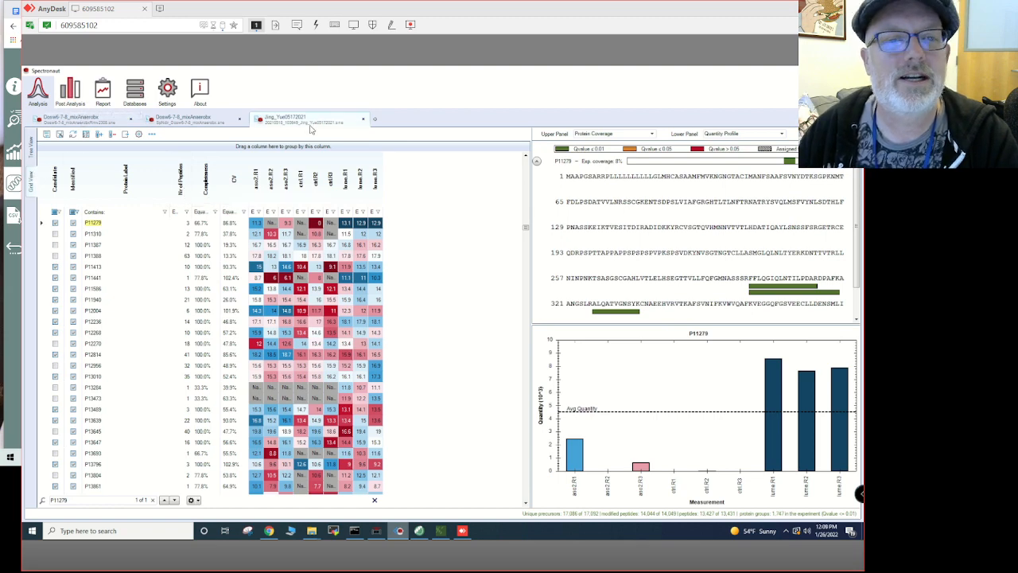
left_click(32, 151)
left_click(32, 181)
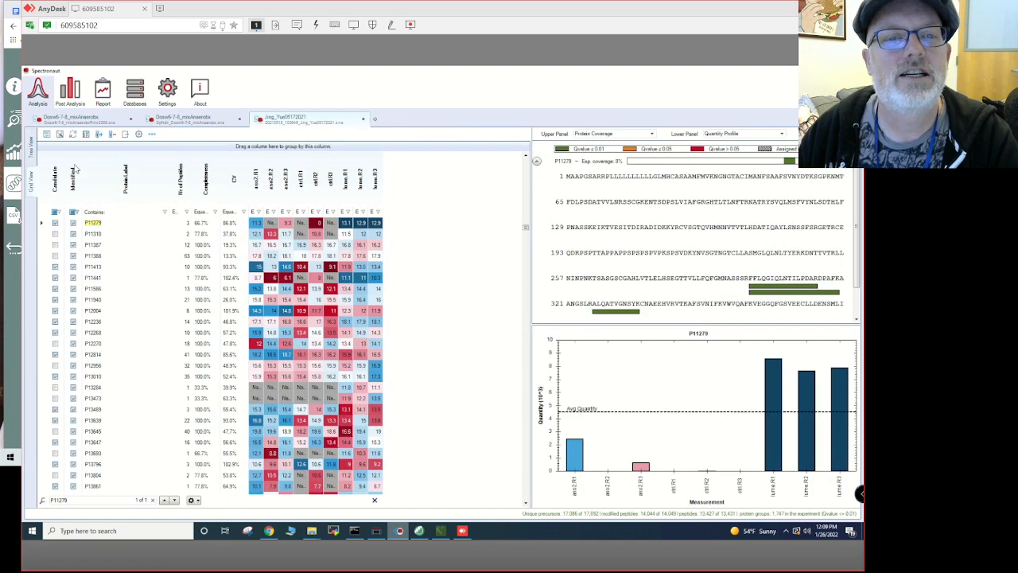
right_click(289, 118)
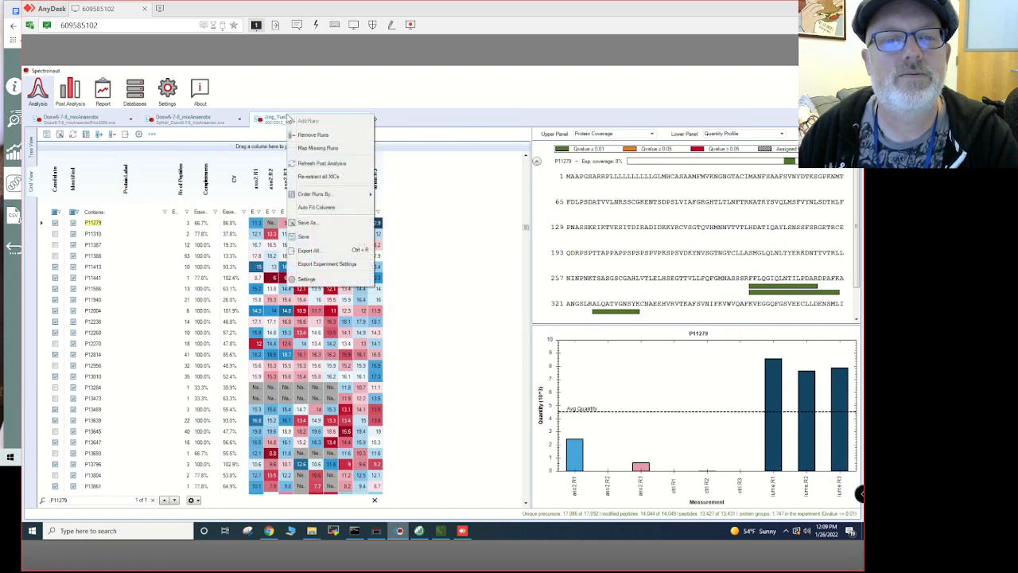
left_click(341, 280)
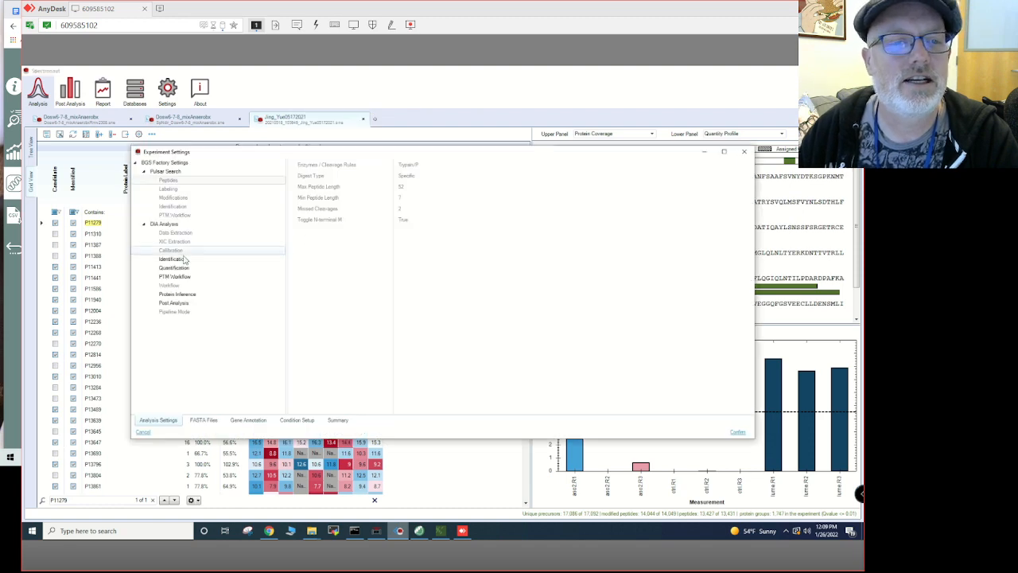
left_click(176, 259)
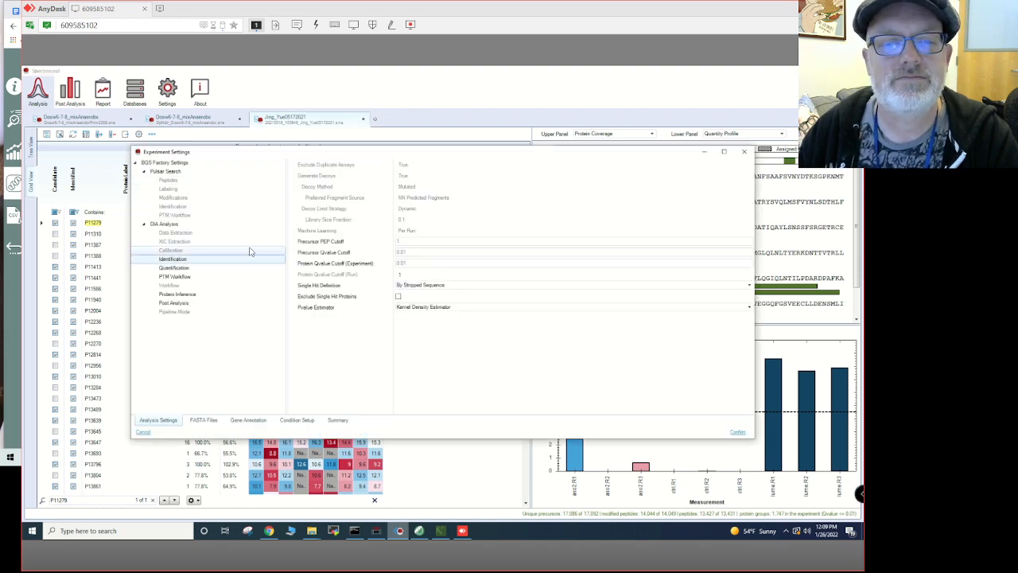
Set the Data Filtering option for DIA quantification to Qvalue sparse and apply the experiment settings
left_click(197, 270)
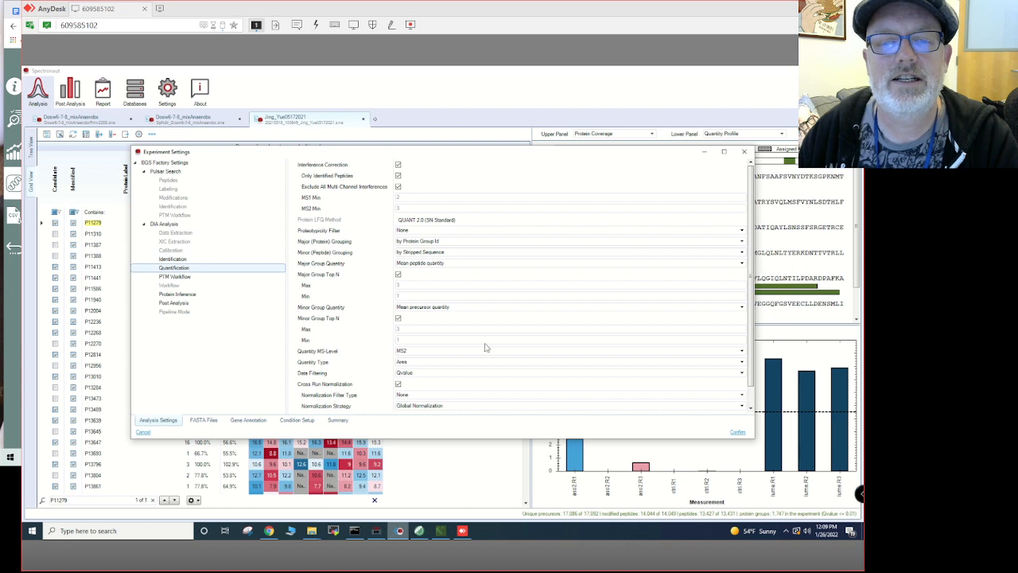
scroll(487, 348, "down", 2)
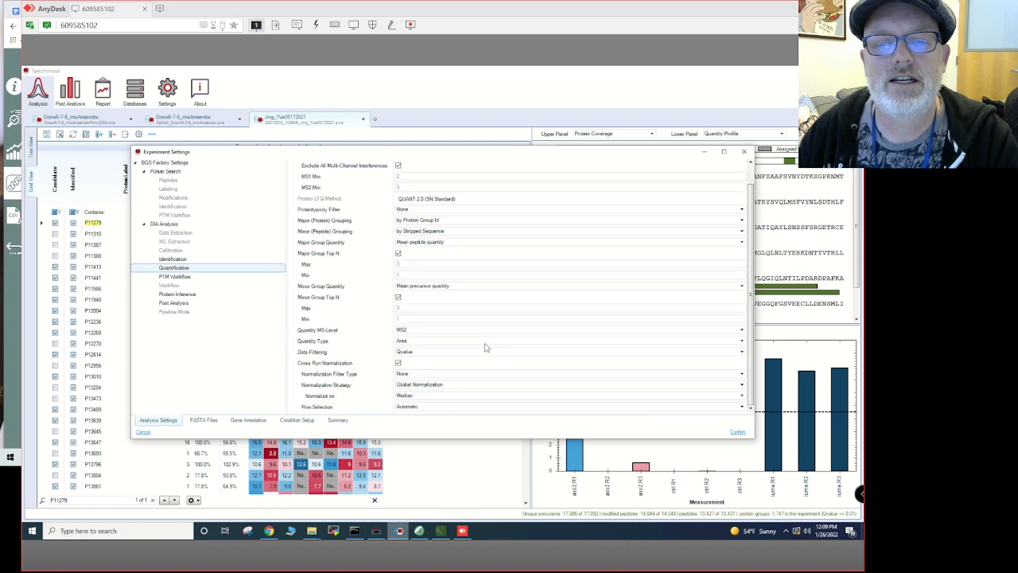
left_click(410, 352)
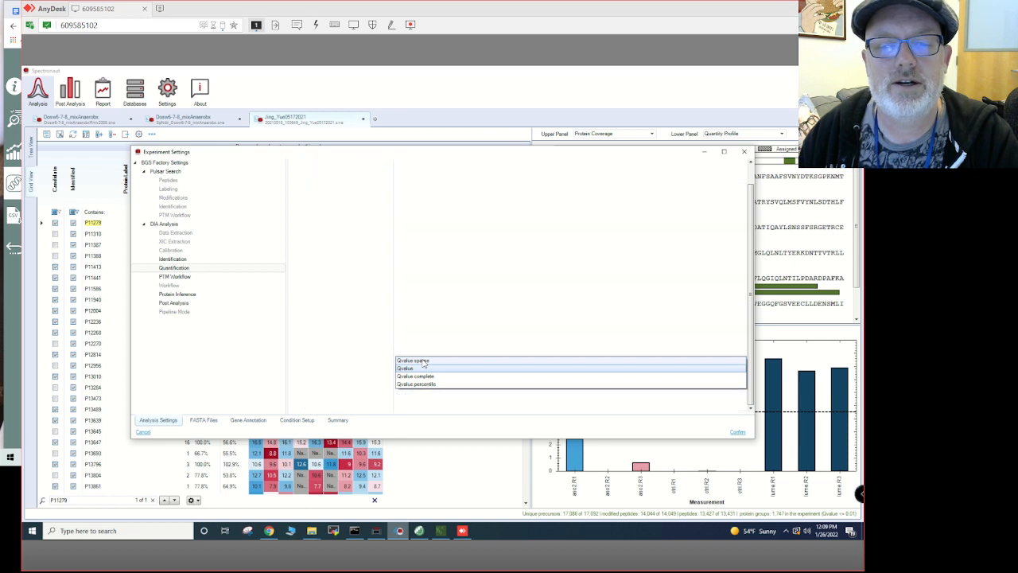
left_click(424, 361)
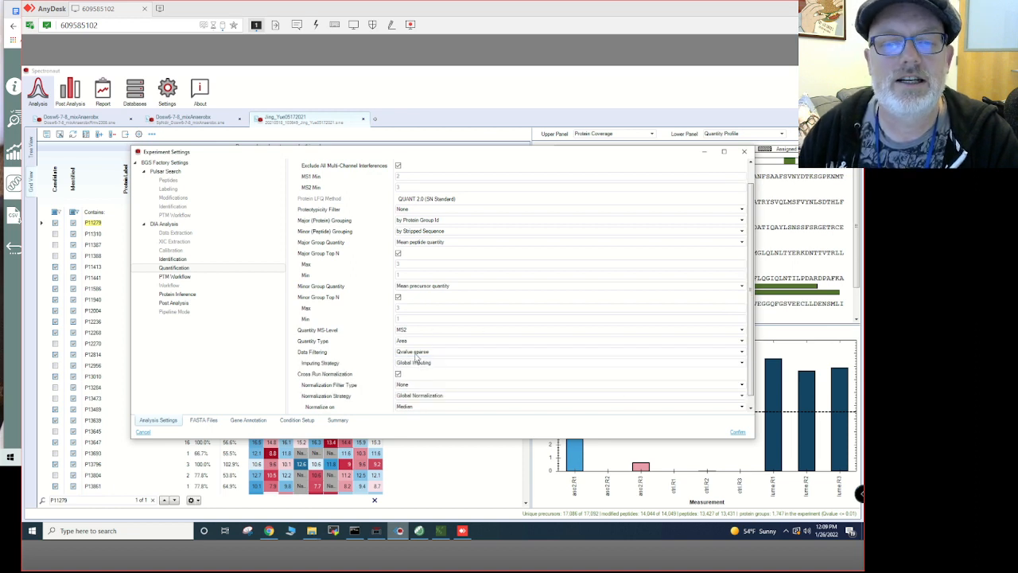
left_click(739, 433)
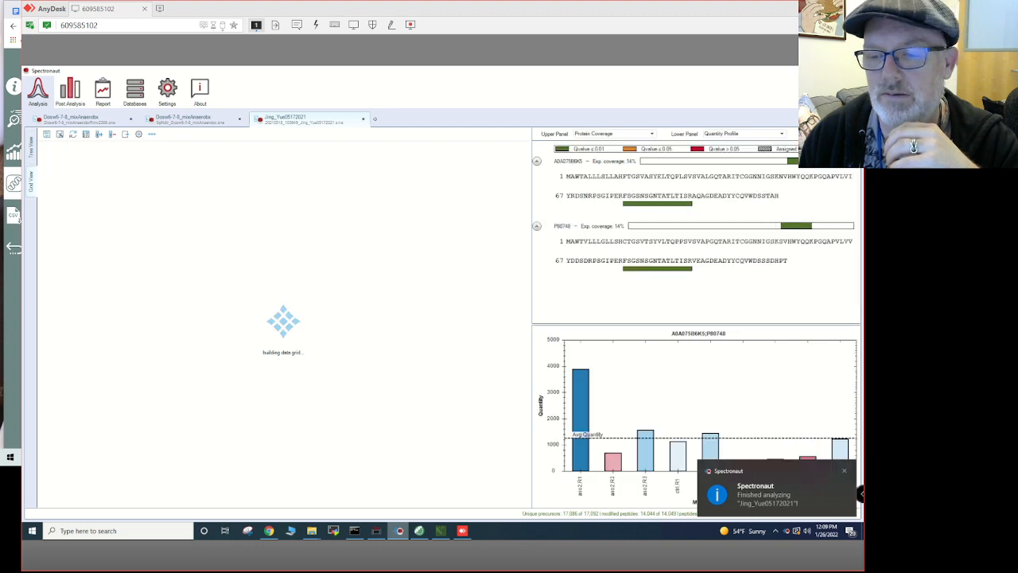
Dismiss the finished-analysis notification and show P11279's quantity profile in the rebuilt protein grid
left_click(845, 473)
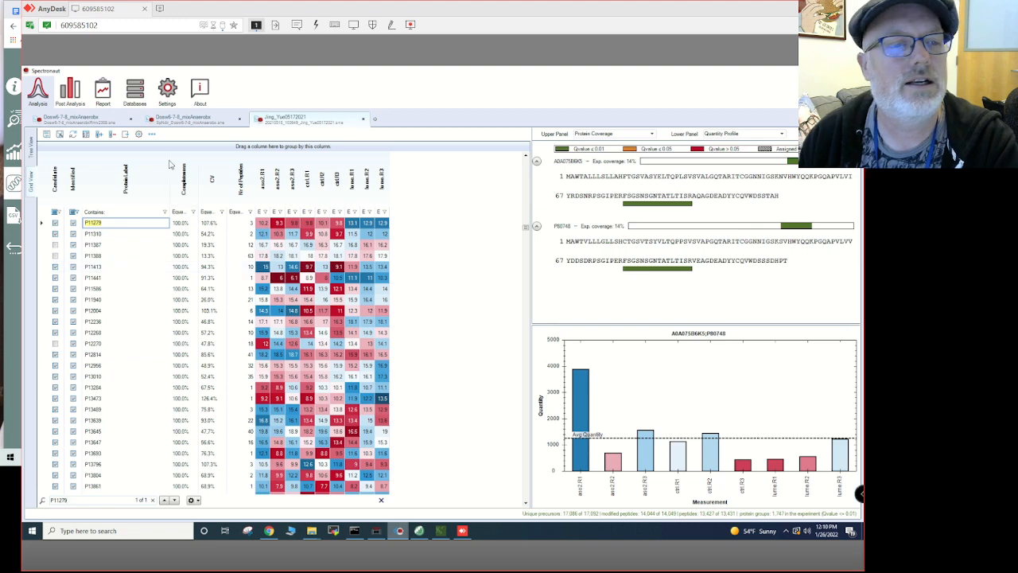
left_click(131, 233)
left_click(129, 229)
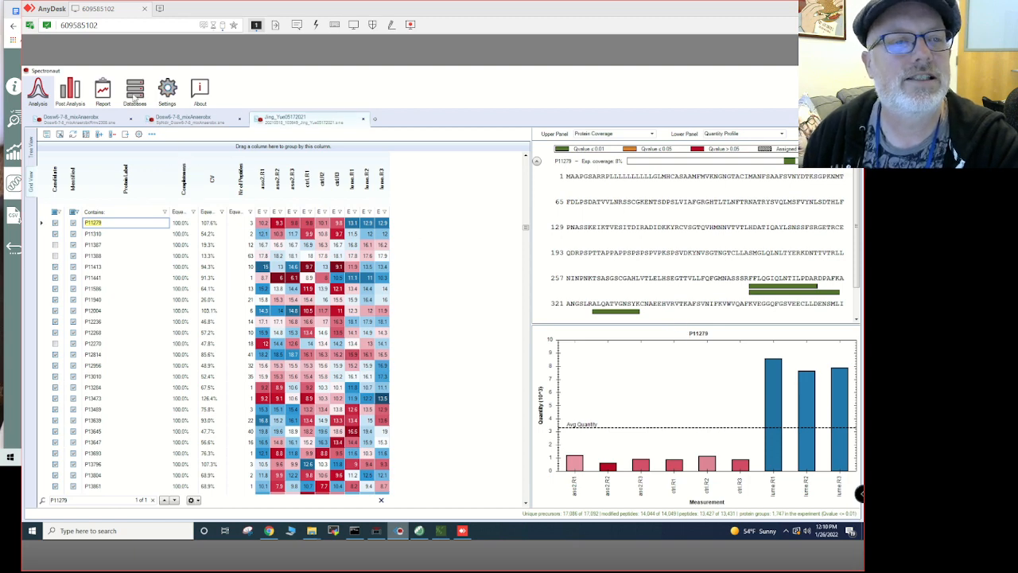
Search the candidates table for P11279 and step through its matches up to the lume / ctrl comparison
left_click(70, 89)
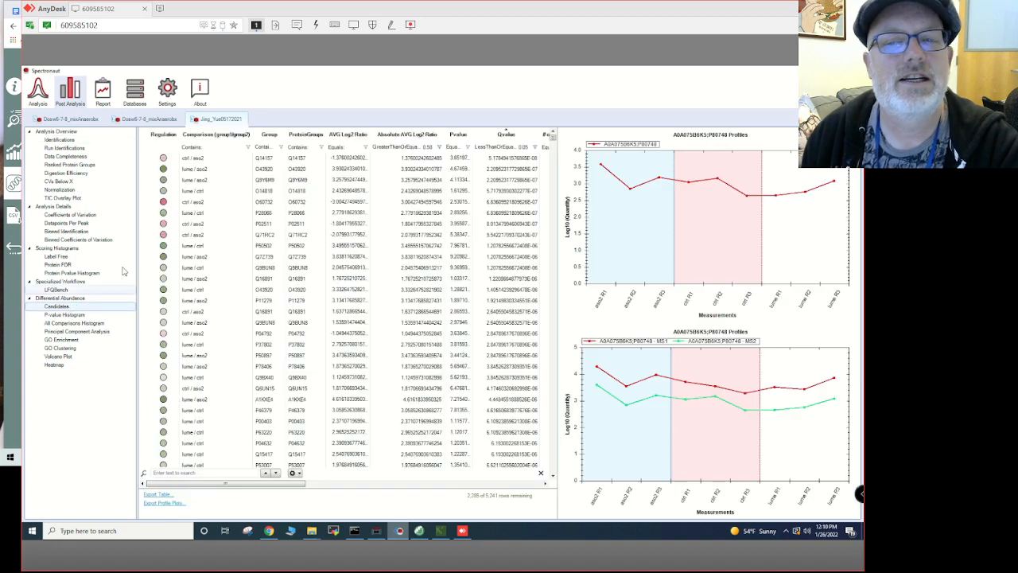
left_click(189, 474)
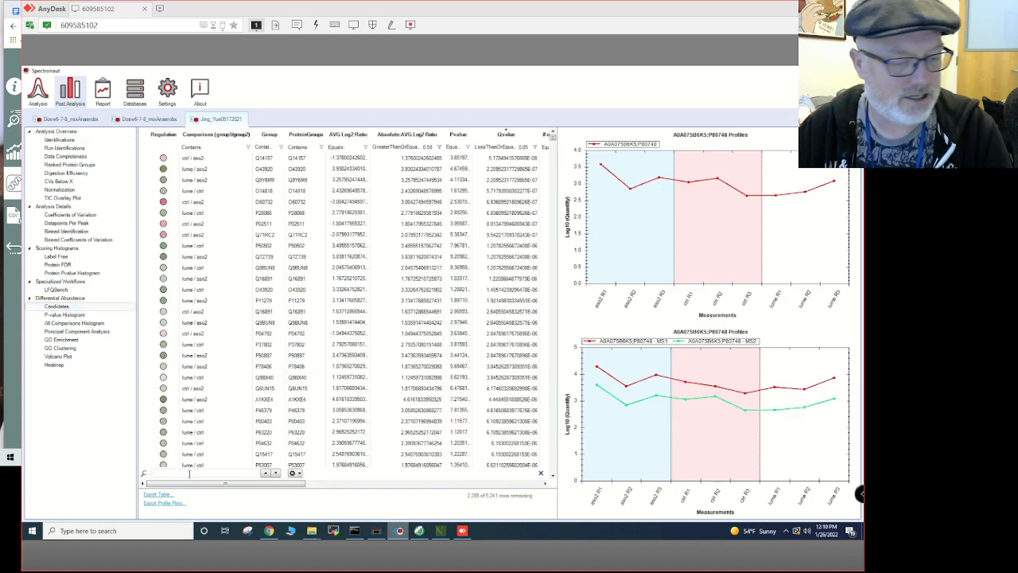
type("P11")
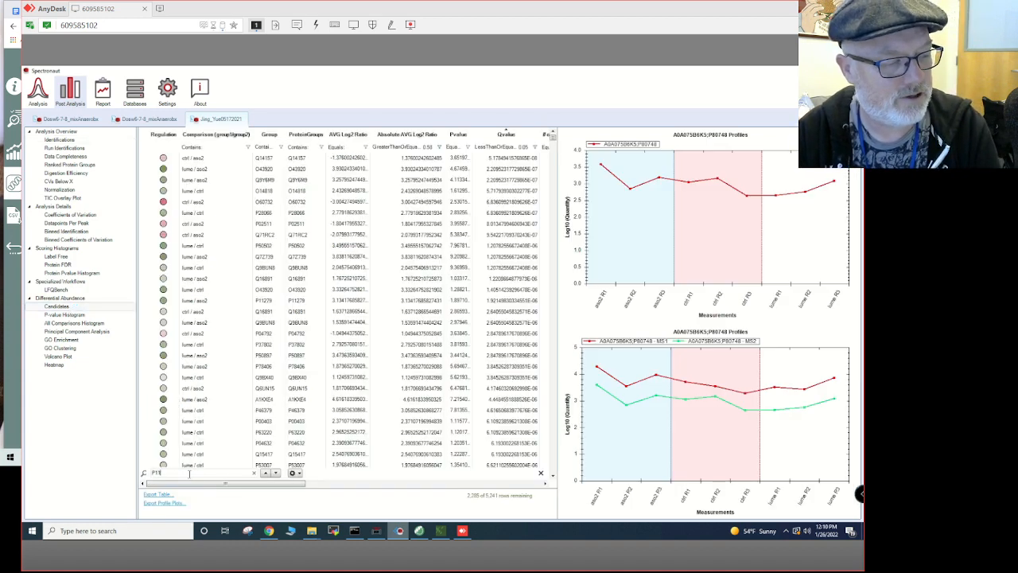
type("279")
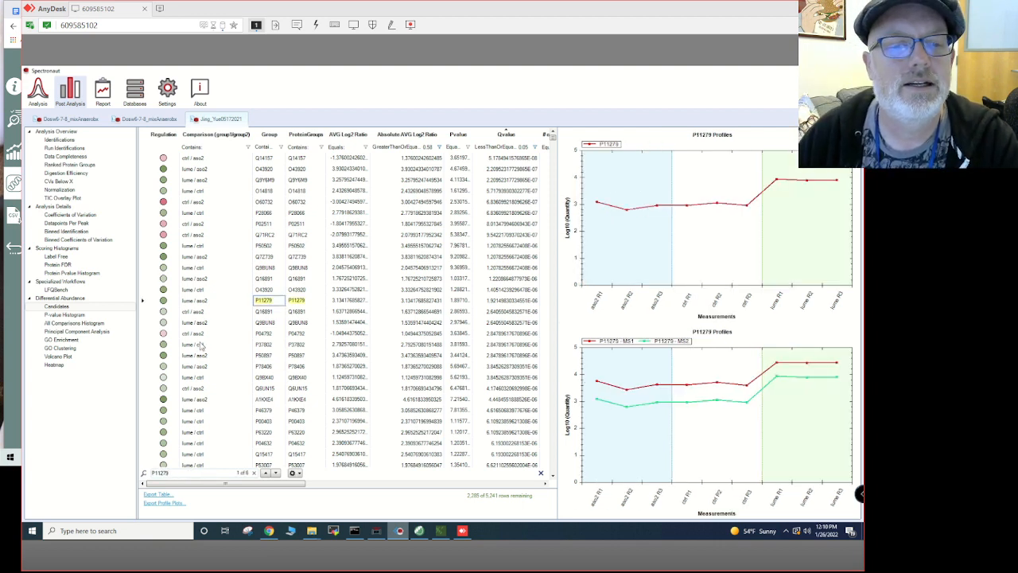
left_click(275, 474)
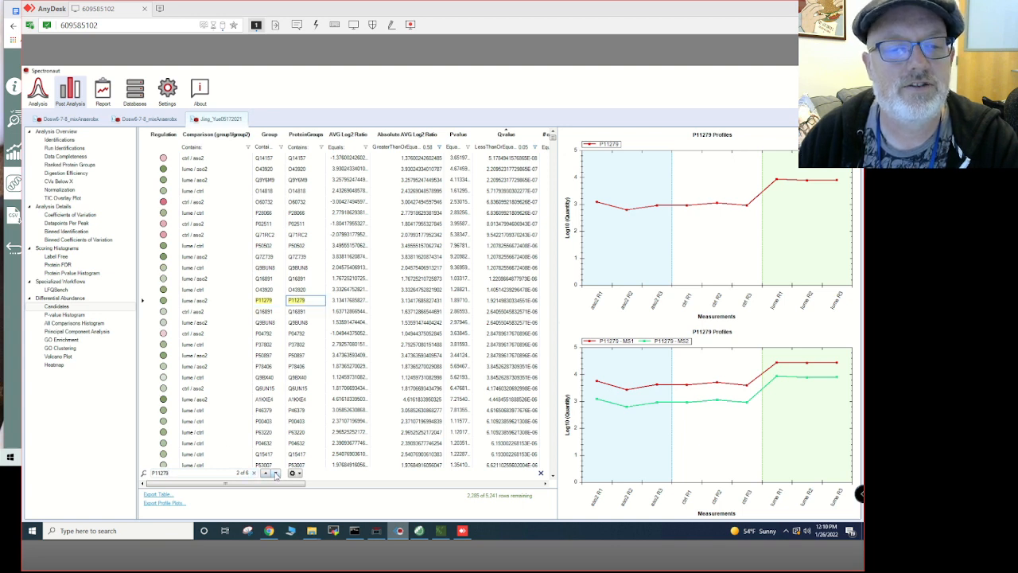
left_click(276, 474)
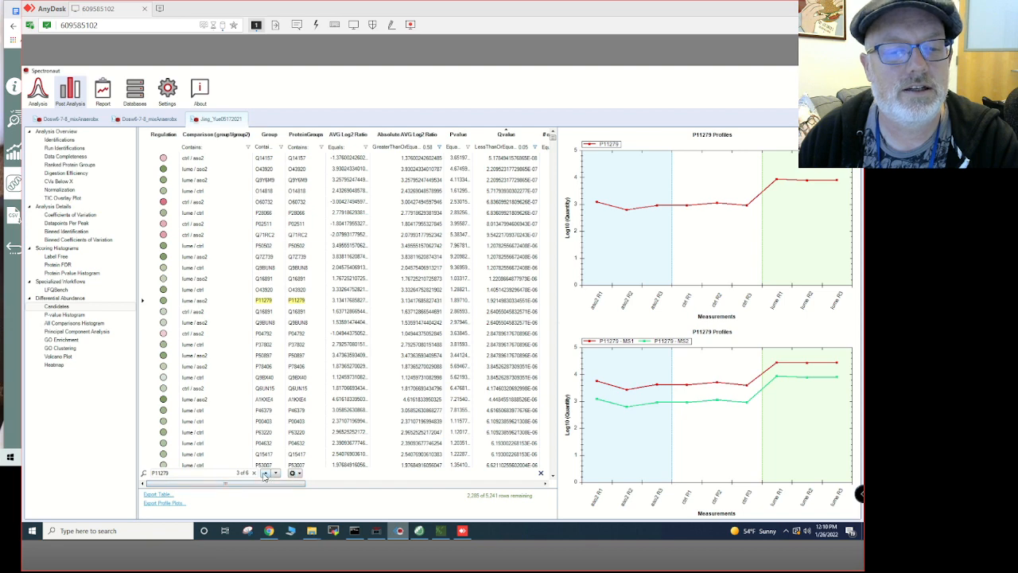
left_click(276, 474)
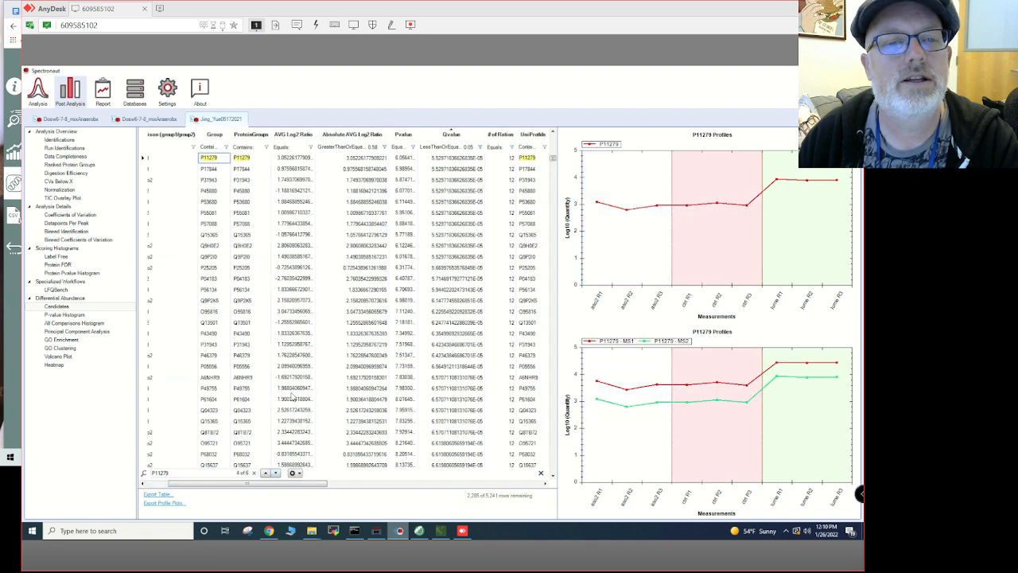
Bring P11279's lume / ctrl row into view with its comparison and regulation columns, and select the row
scroll(293, 398, "up", 8)
left_click_drag(293, 487, 218, 487)
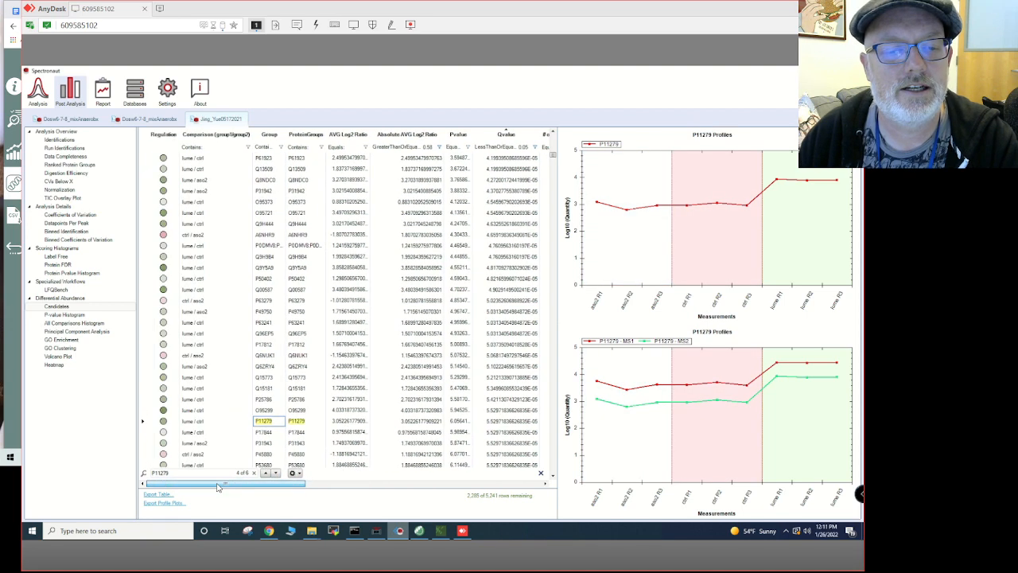
left_click(195, 423)
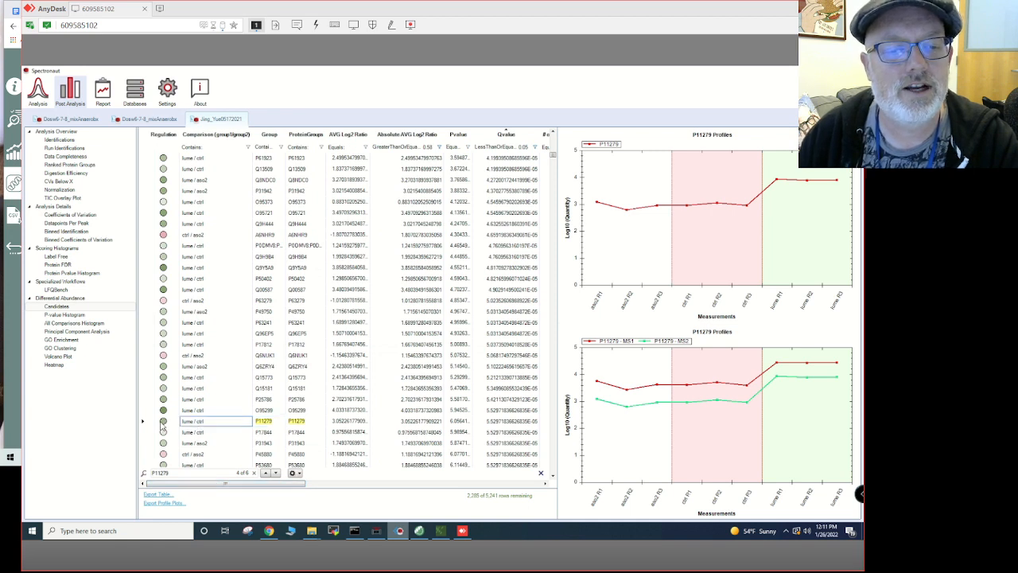
left_click(163, 424)
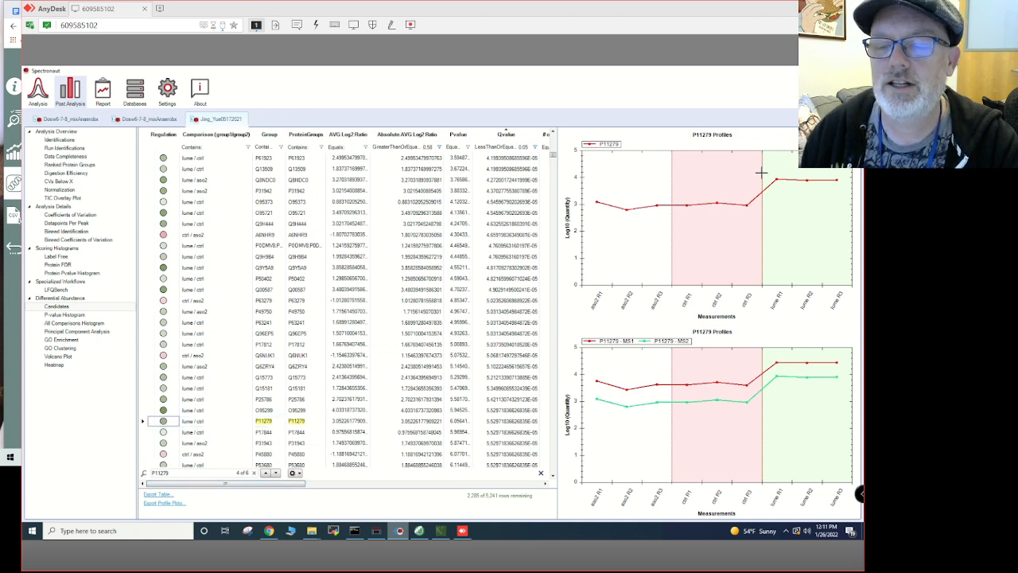
Switch both P11279 profile plots from log10 quantity to linear quantity scale
right_click(696, 183)
left_click(752, 282)
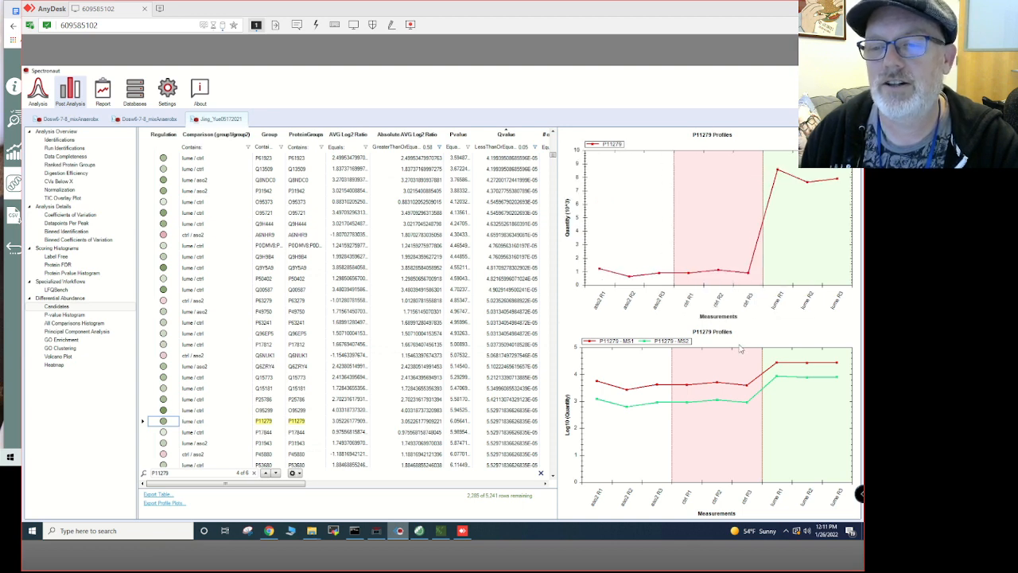
right_click(730, 366)
left_click(794, 464)
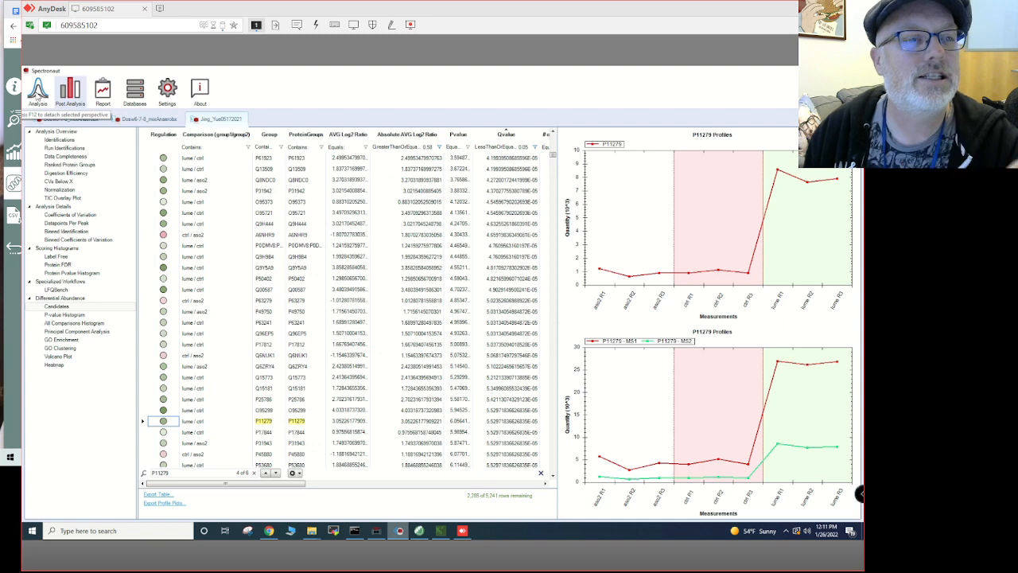
Return to the analysis protein grid, search for P13473 and show its quantity profile
left_click(38, 94)
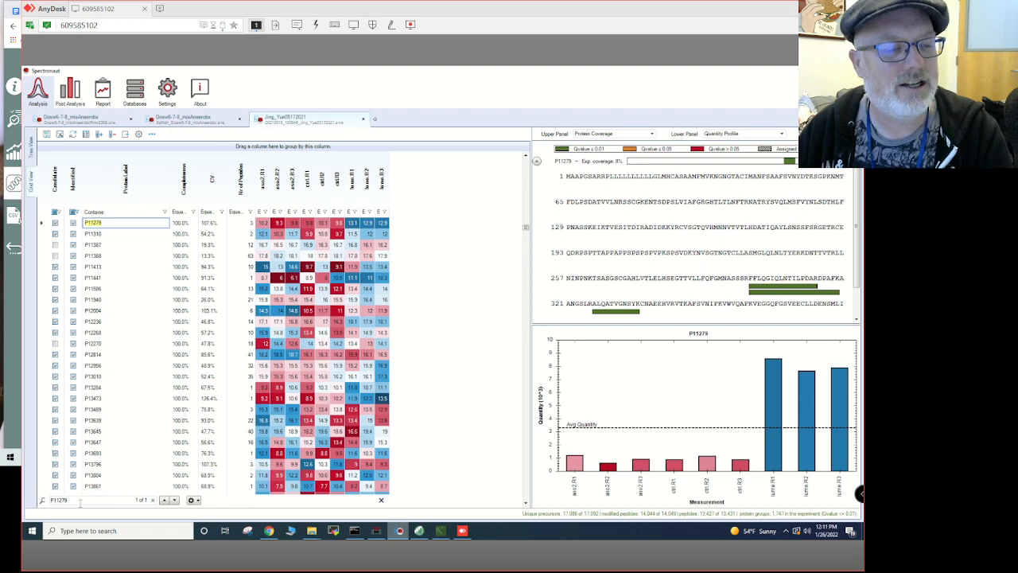
left_click_drag(78, 501, 46, 496)
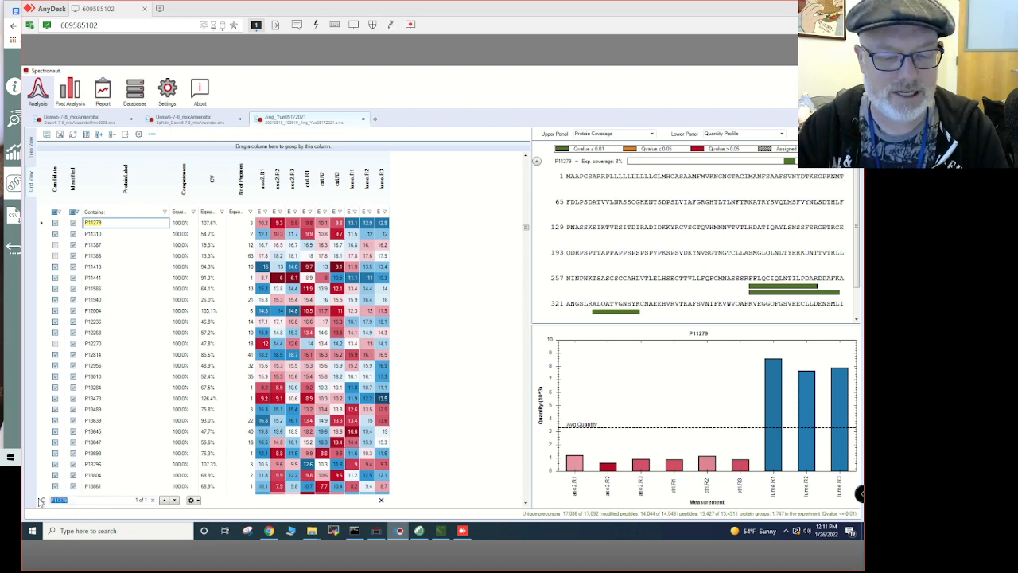
type("P1")
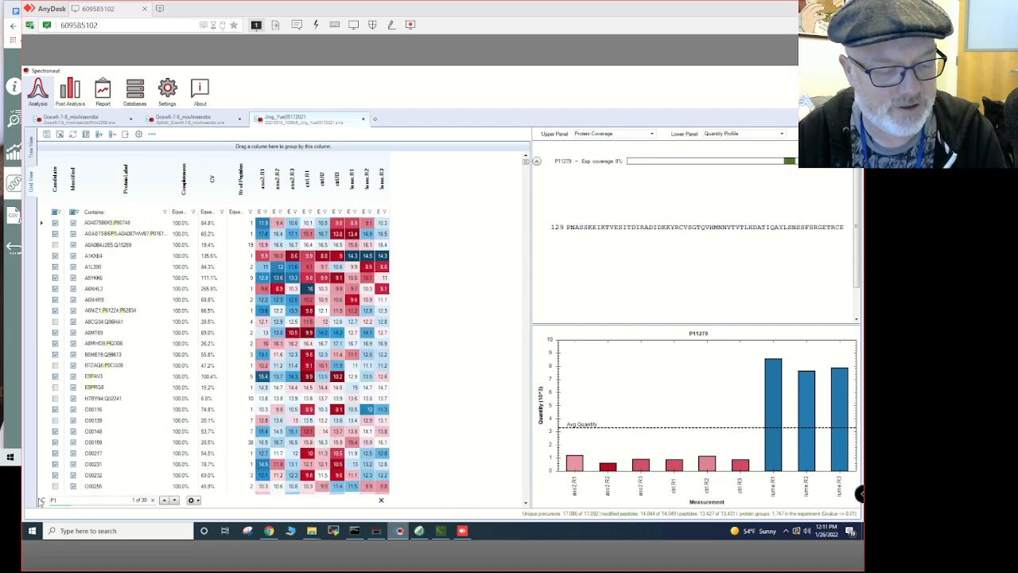
type("473")
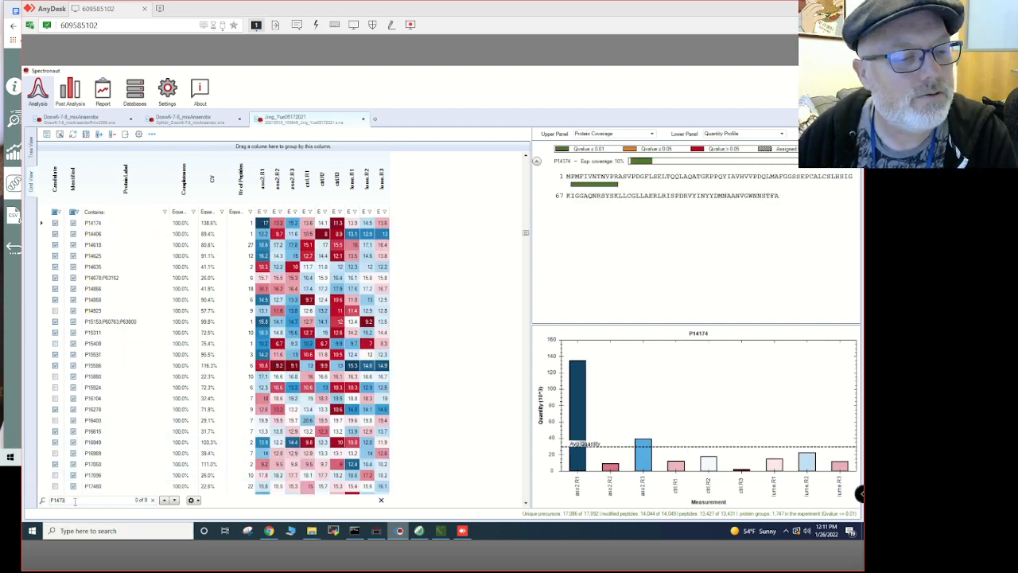
left_click_drag(70, 501, 44, 501)
type("P1")
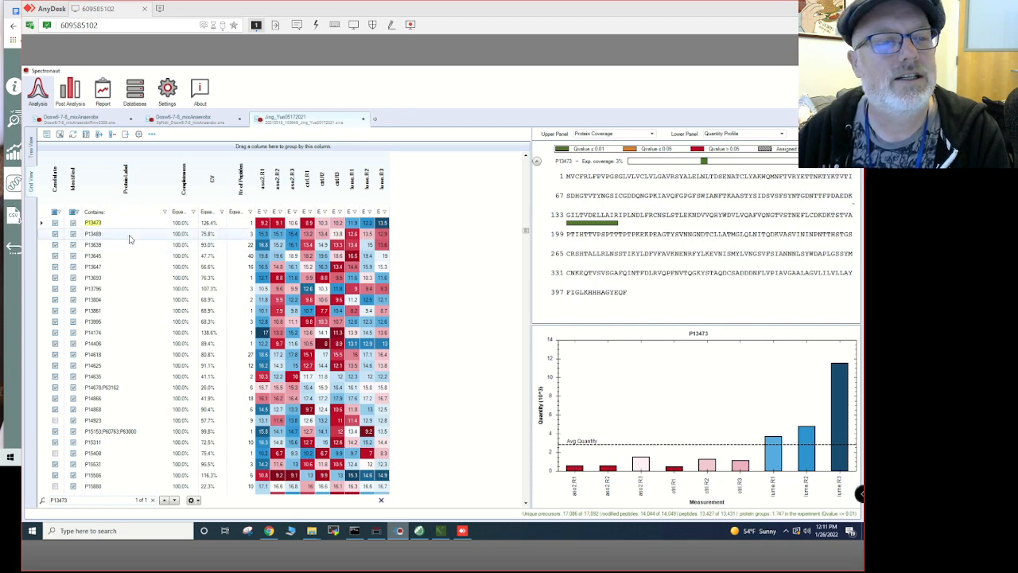
left_click(130, 236)
left_click(133, 226)
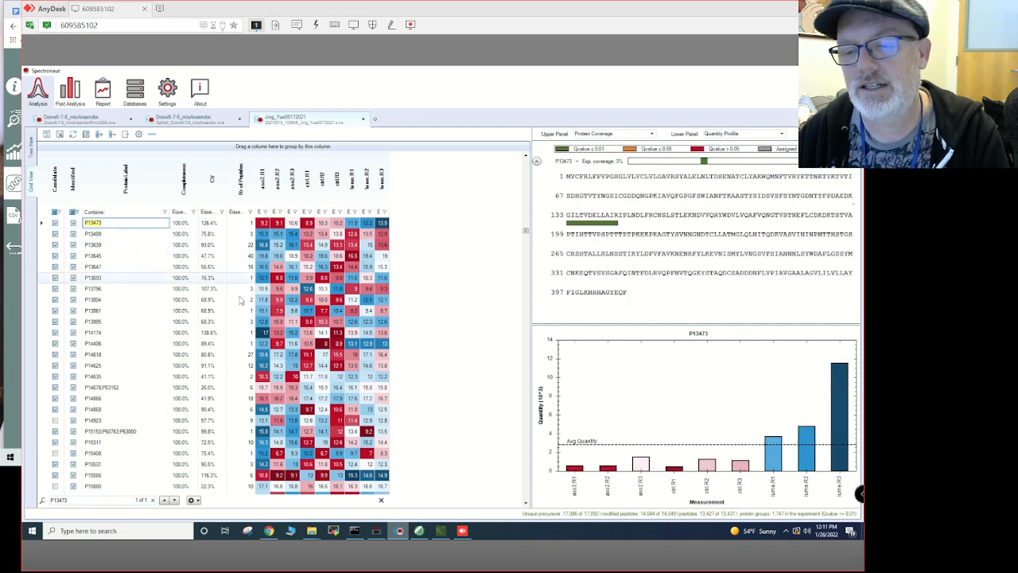
Compare P13473's quantity profile on the log2 scale and return it to the linear scale
scroll(135, 299, "up", 3)
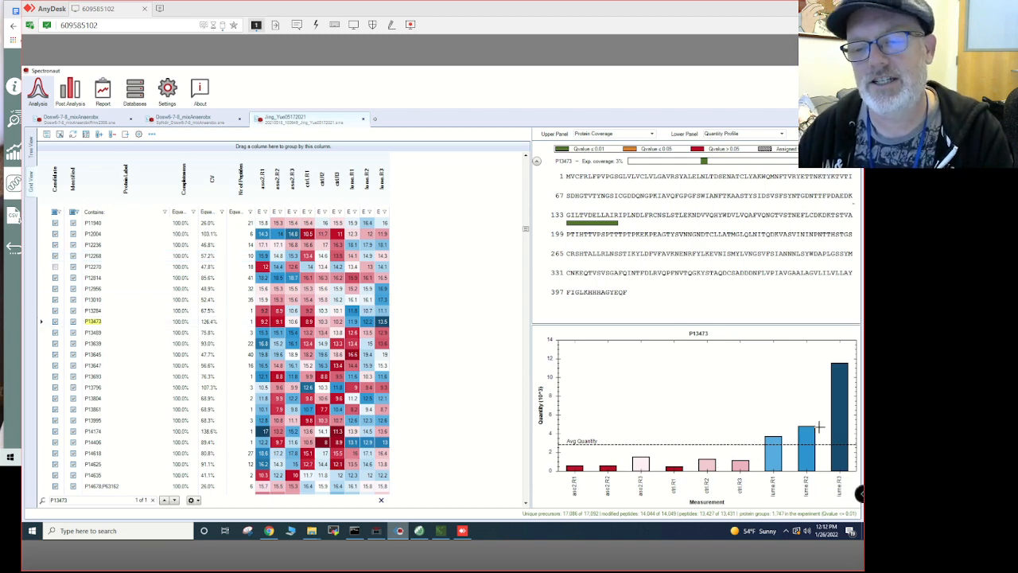
right_click(666, 380)
left_click(720, 455)
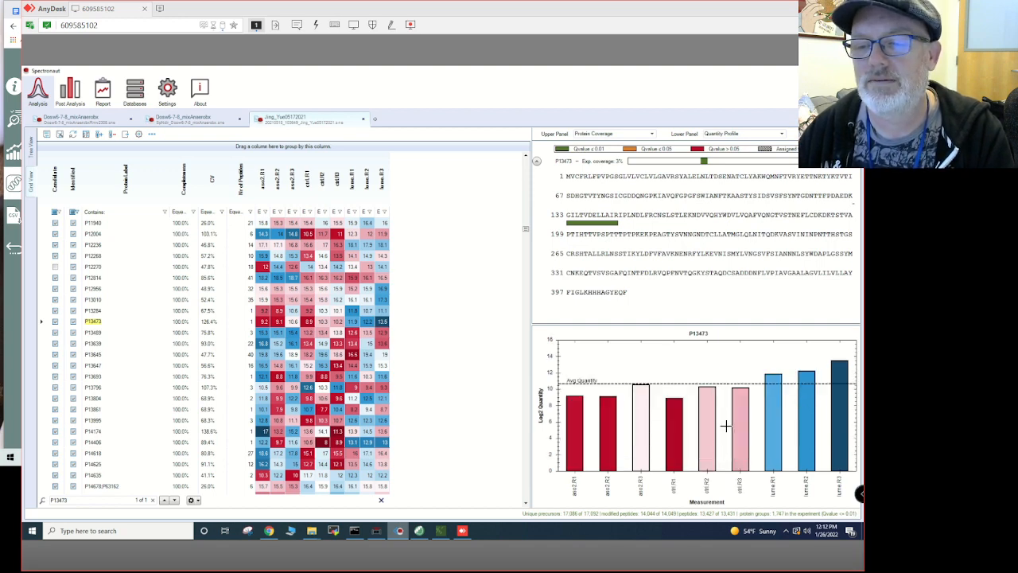
right_click(693, 371)
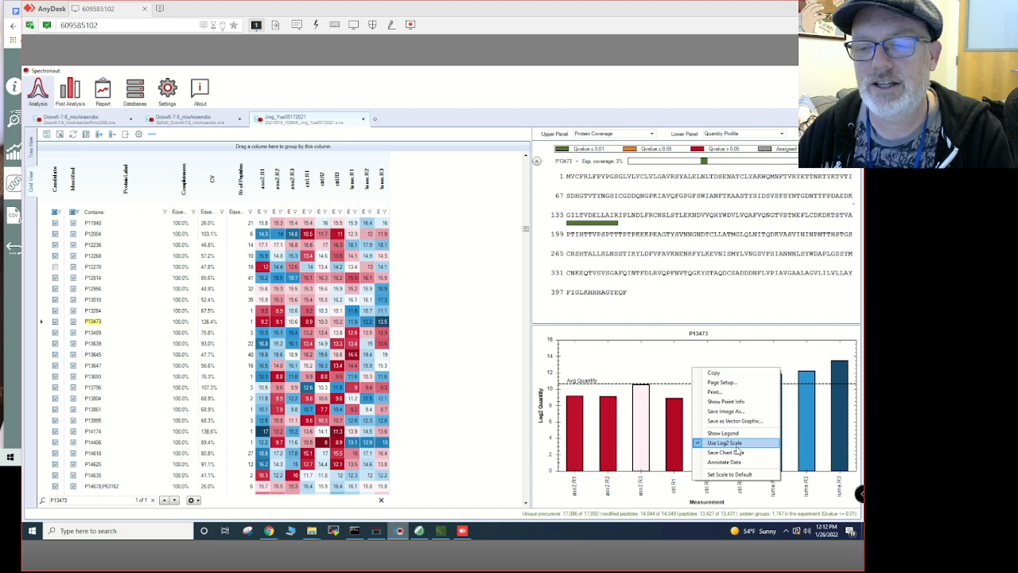
left_click(736, 444)
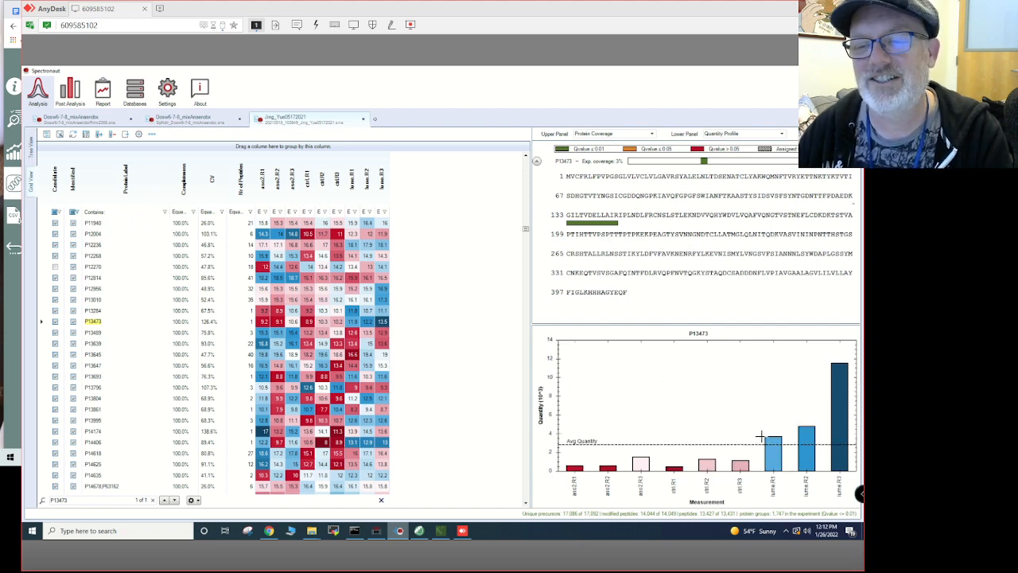
Show P13473's precursor chromatogram for the lume.R3 run and revisit the candidates table
mouse_move(593, 226)
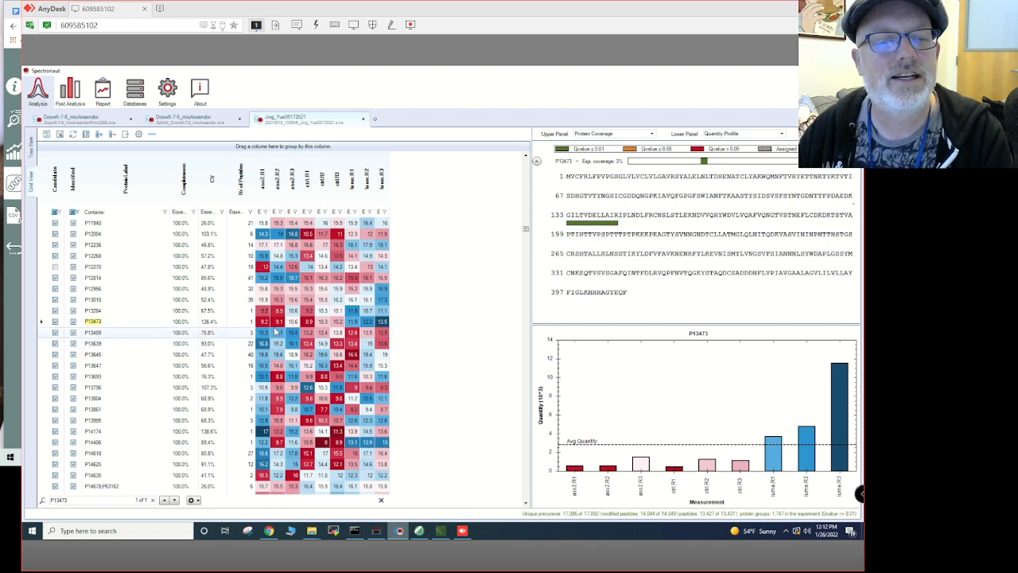
left_click(382, 323)
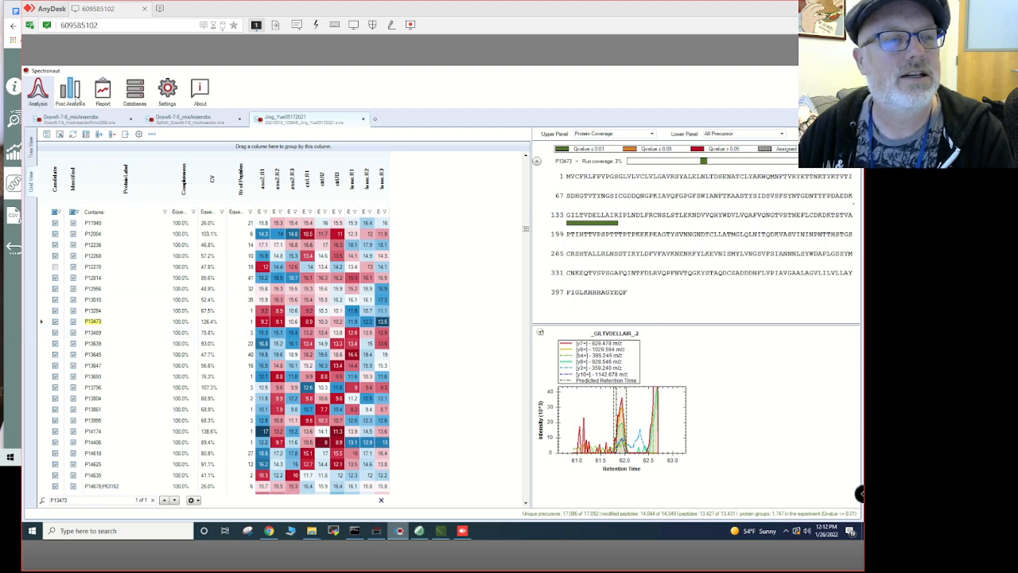
left_click(70, 91)
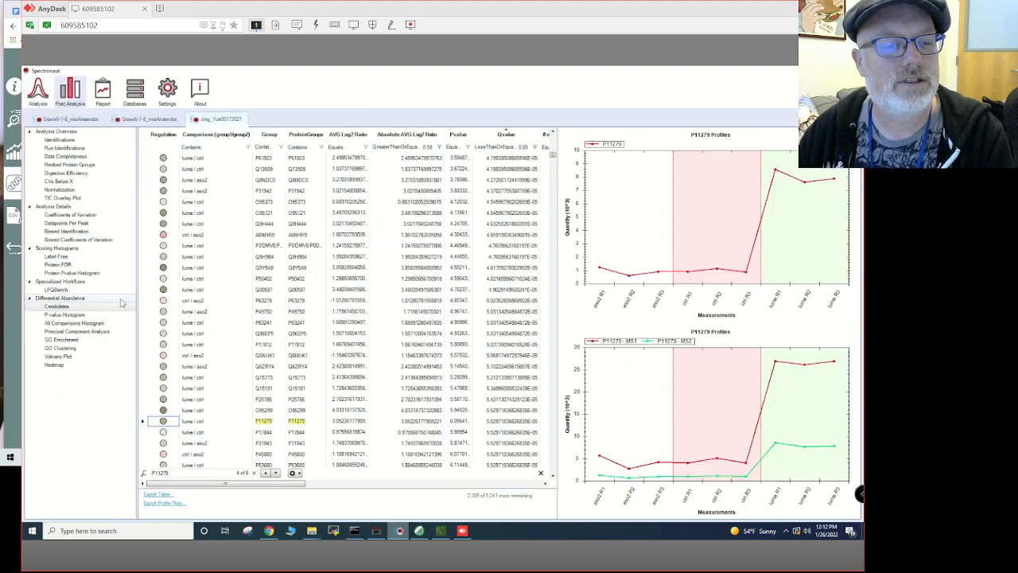
left_click(70, 93)
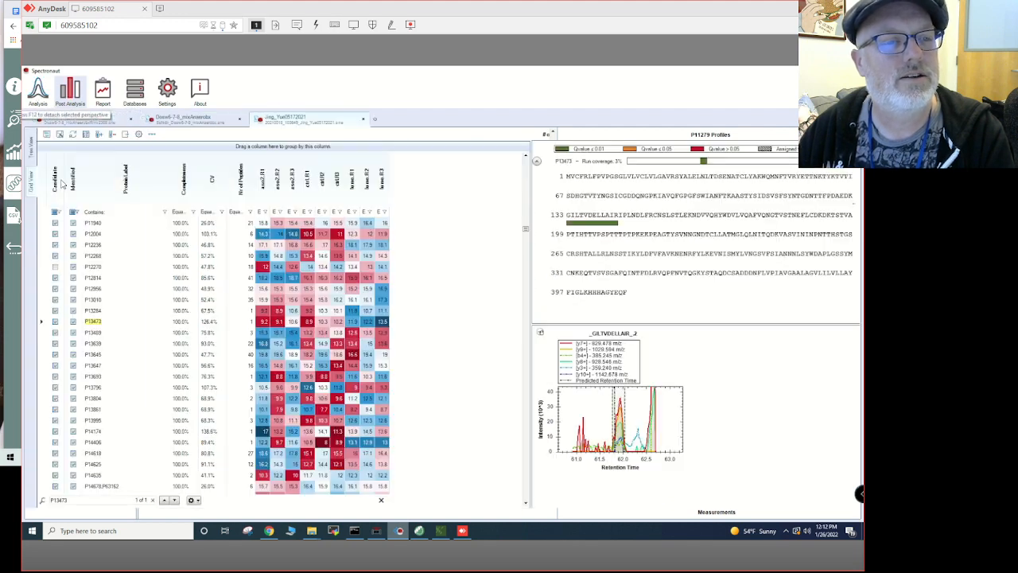
Return to the analysis run tree and open its Peptide Sequence filter for editing
left_click(38, 91)
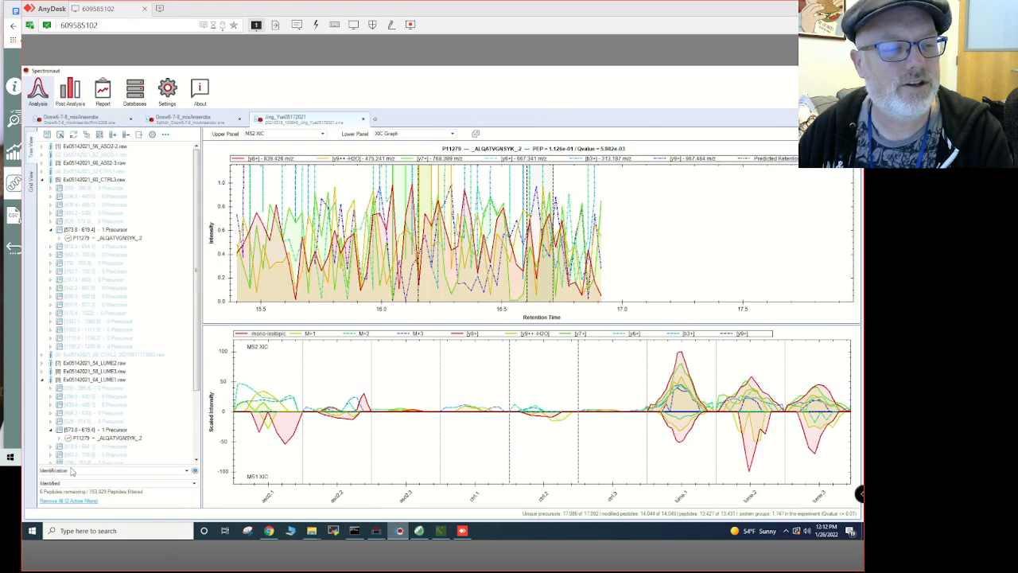
left_click(85, 473)
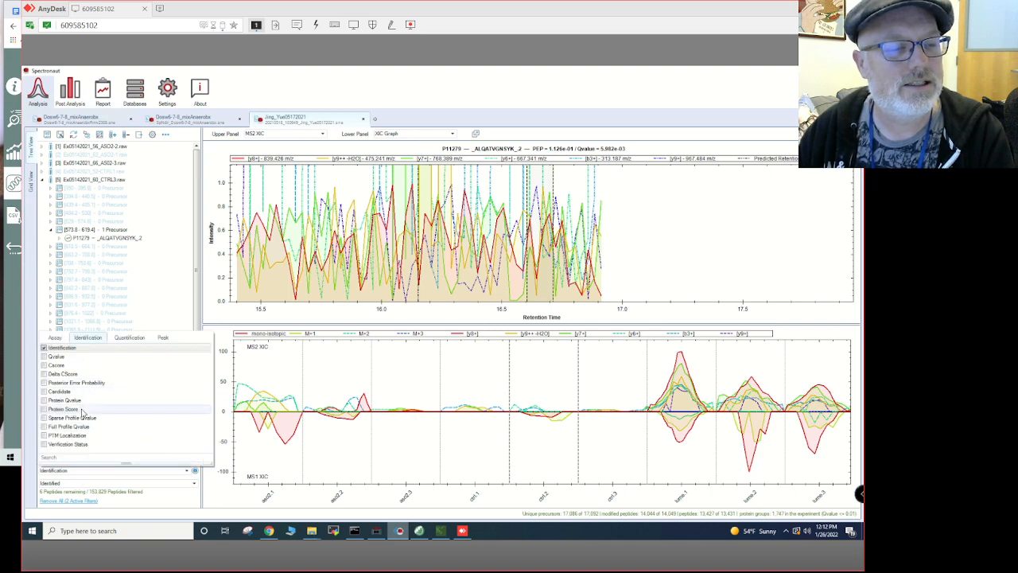
left_click(62, 338)
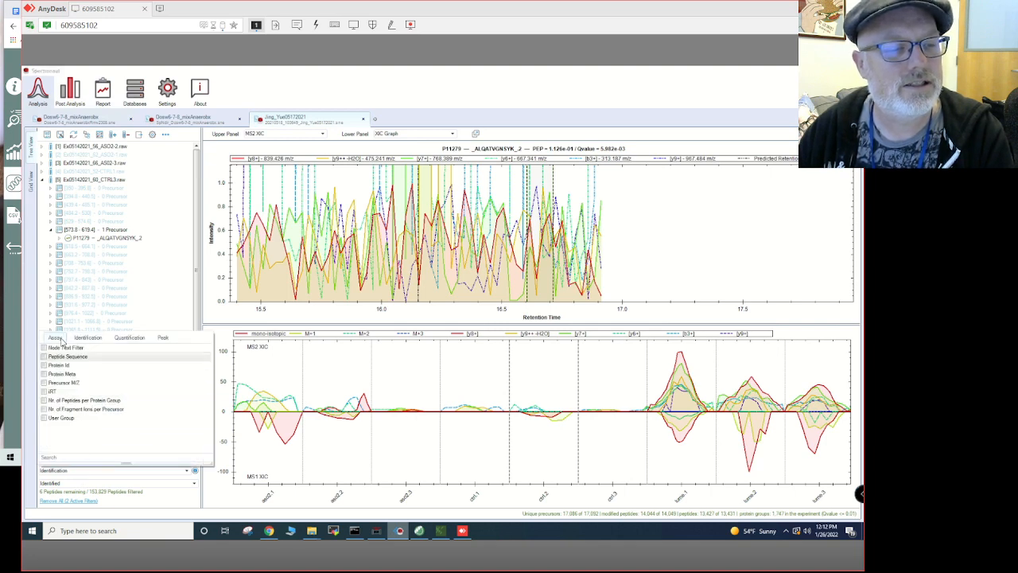
left_click(46, 357)
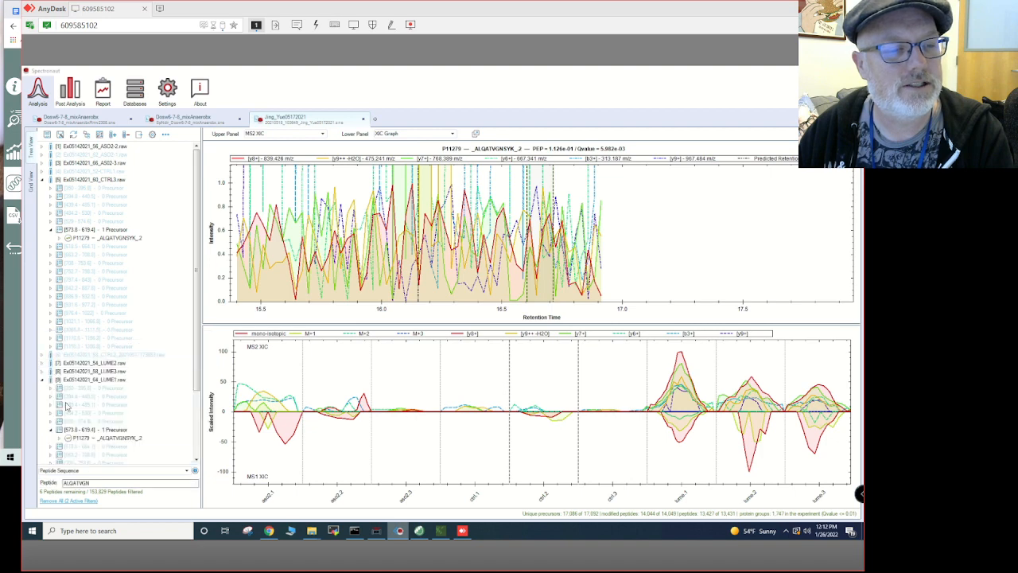
left_click(94, 484)
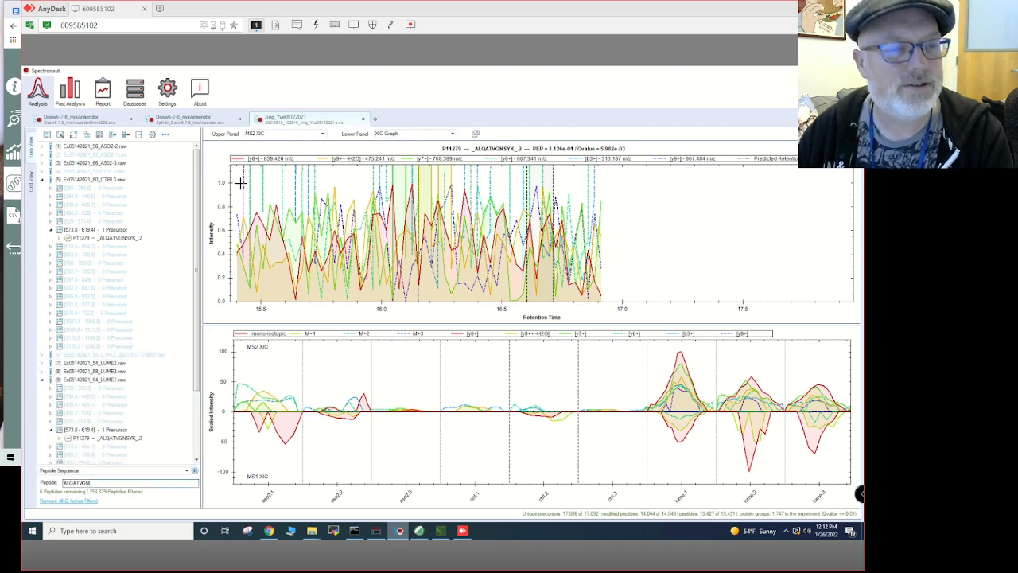
Look up P13473's peptide sequence in the protein grid and return to the filtered run tree
left_click(70, 89)
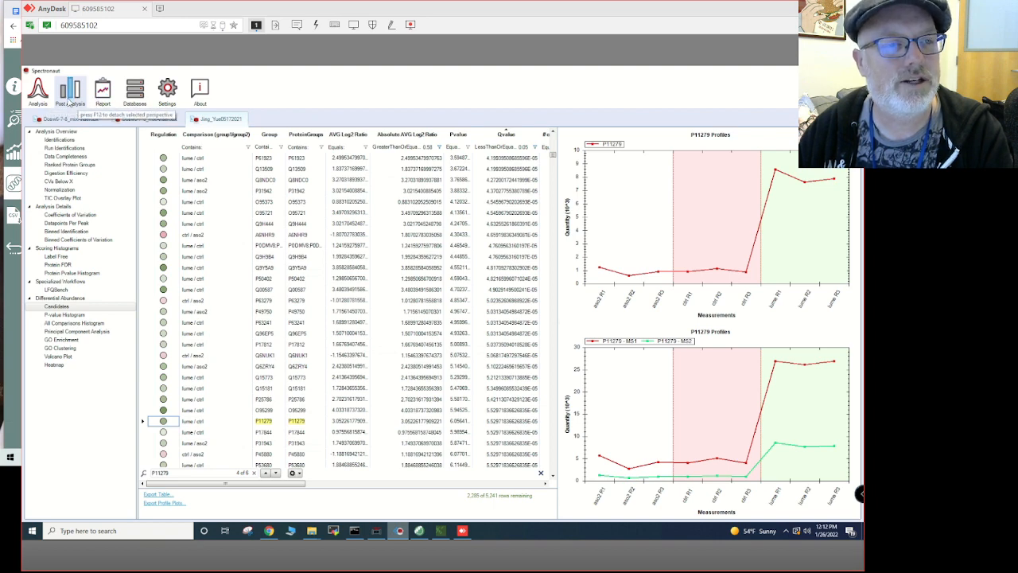
left_click(42, 93)
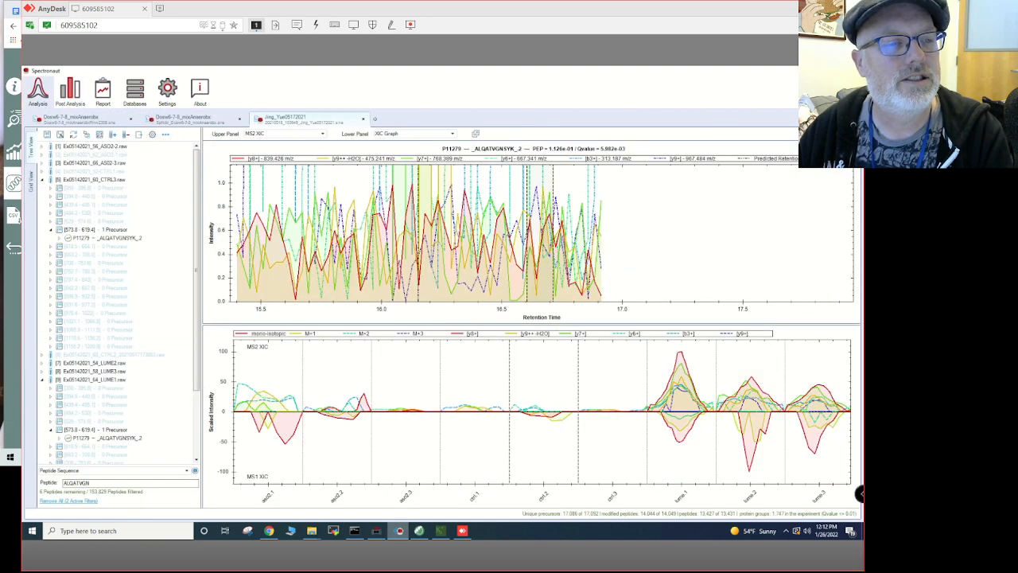
left_click(31, 183)
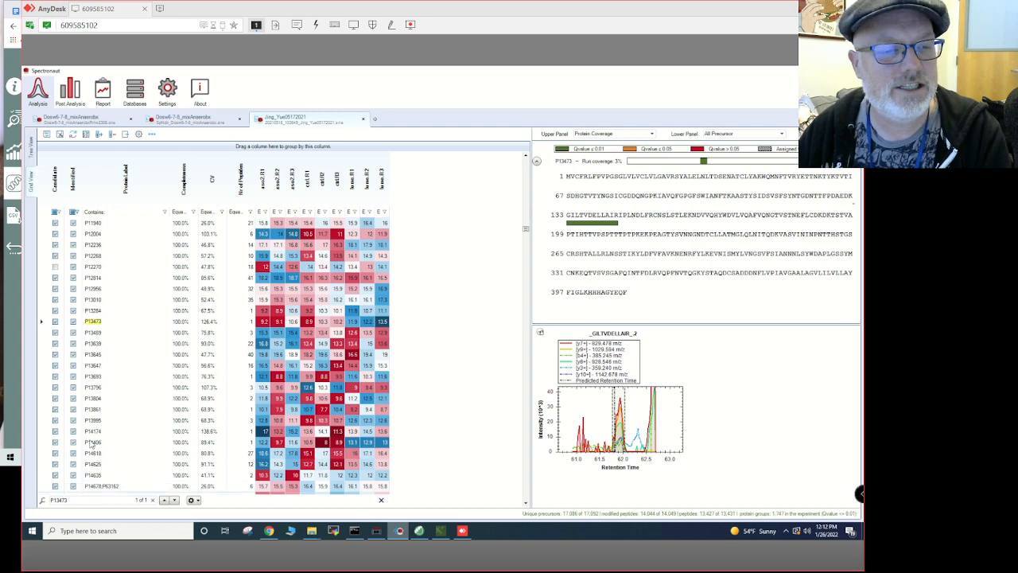
left_click(32, 149)
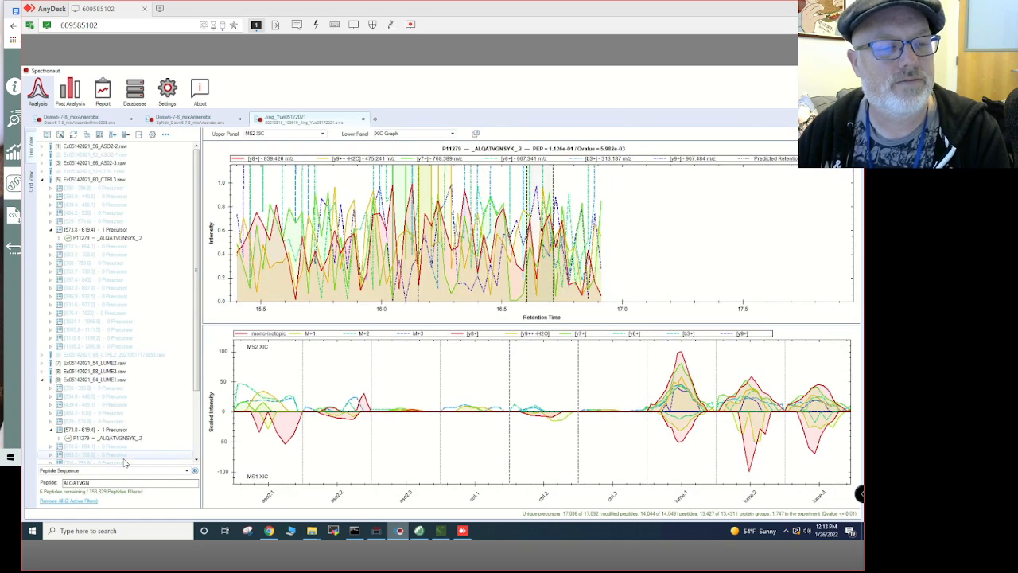
Filter the run tree by the peptide sequence GILTVD, checking the sequence in P13473's protein coverage
left_click_drag(106, 482, 30, 483)
type("GILT")
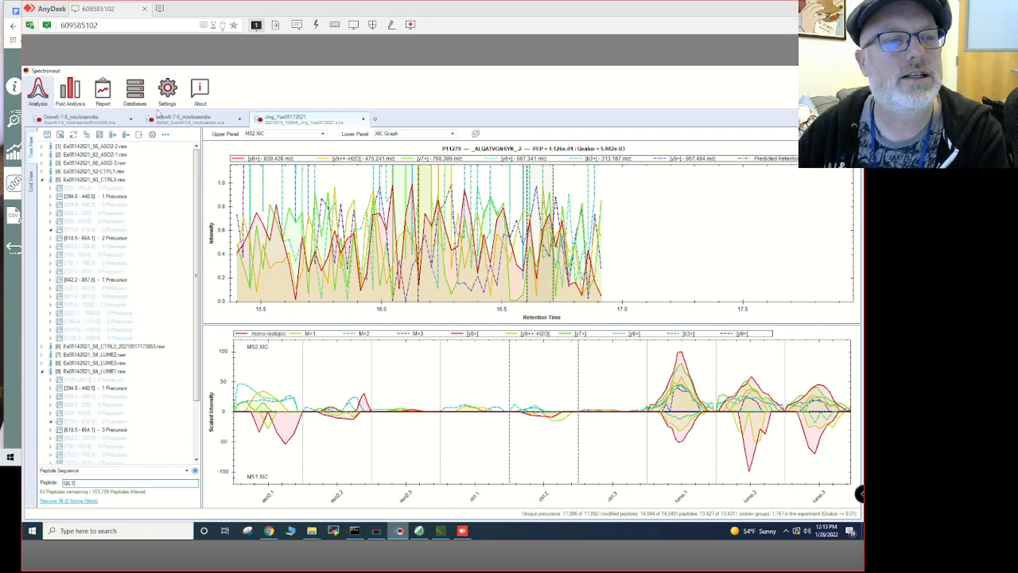
left_click(29, 187)
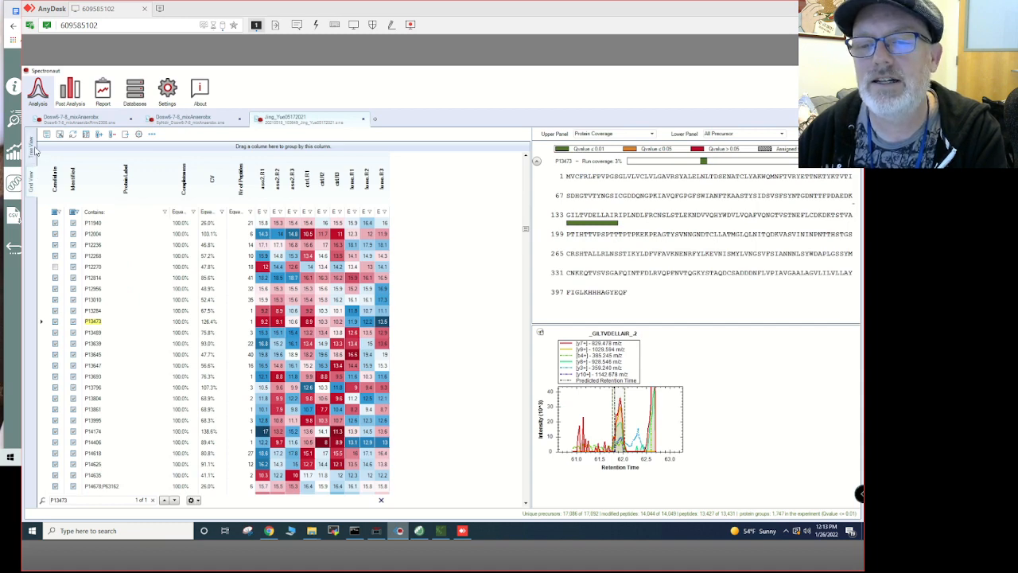
left_click(33, 151)
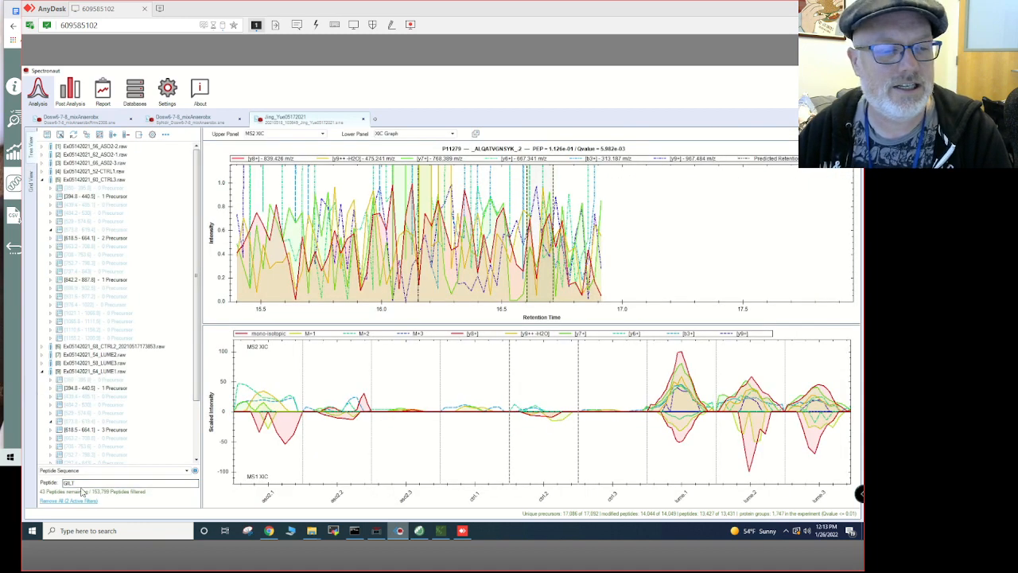
type("VD")
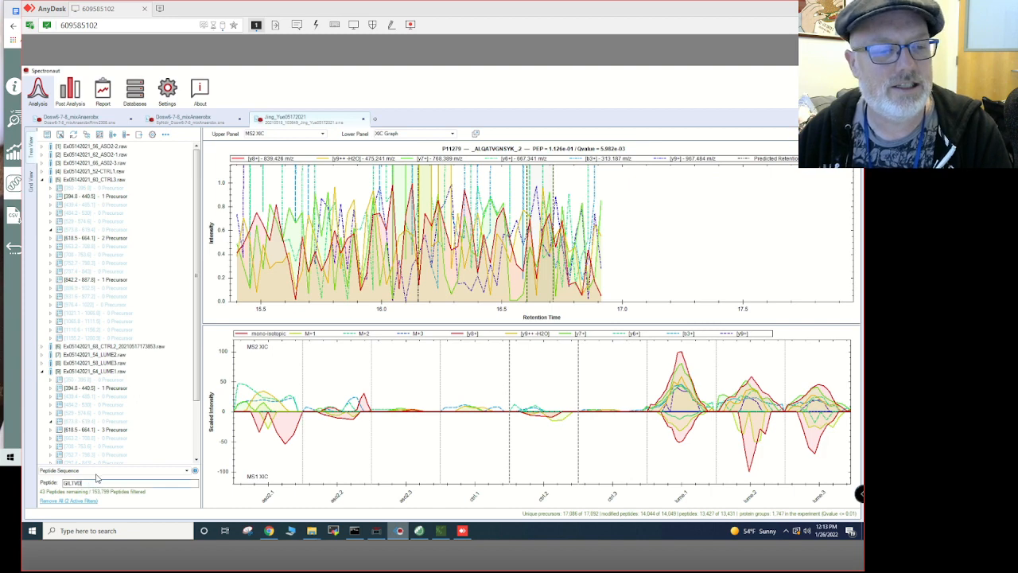
Show the chromatograms of P13473's GILTVDELLAIR precursor in the LUME1 run's 618.5 - 664.1 window
scroll(119, 350, "down", 3)
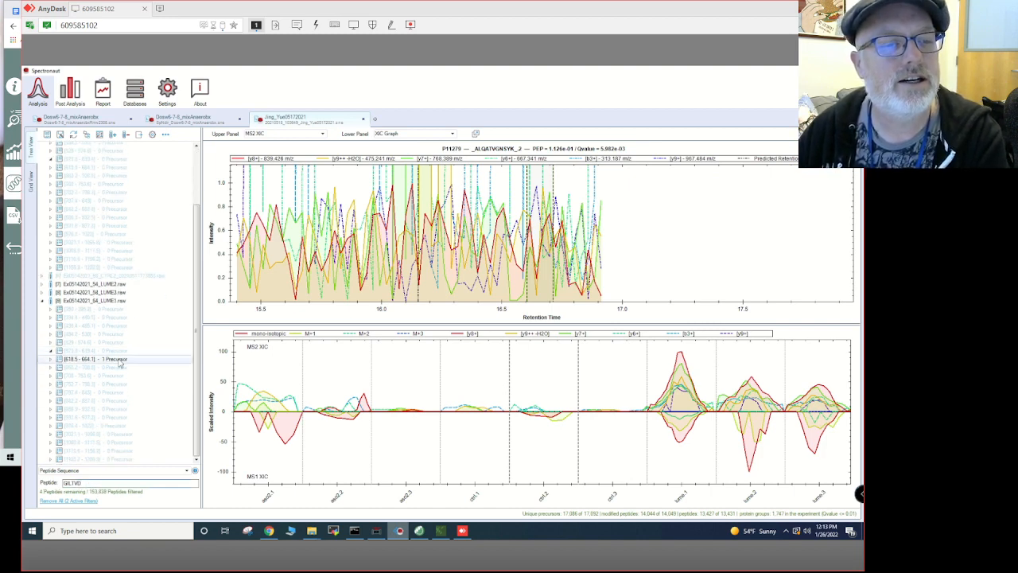
left_click(43, 301)
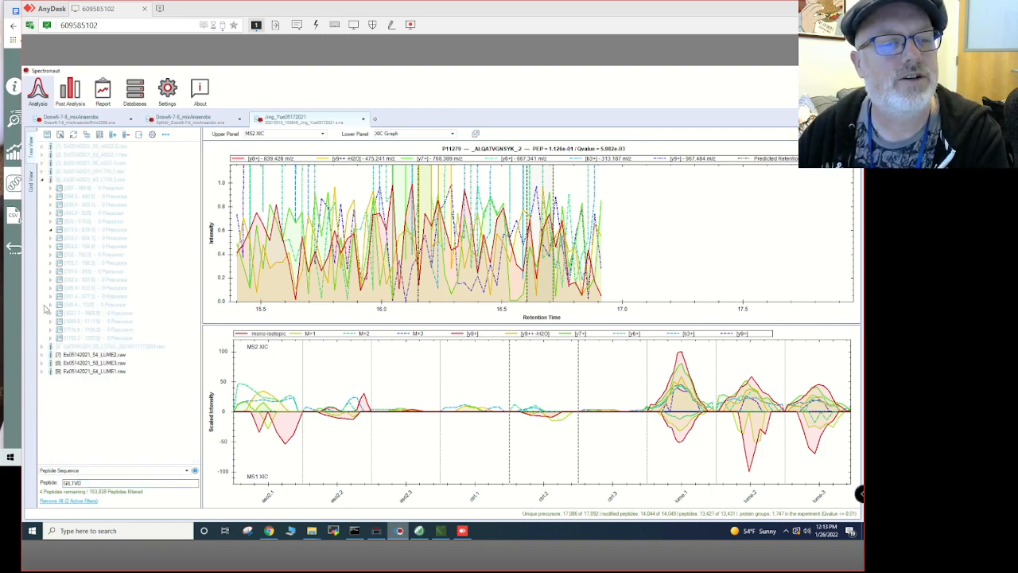
left_click(43, 373)
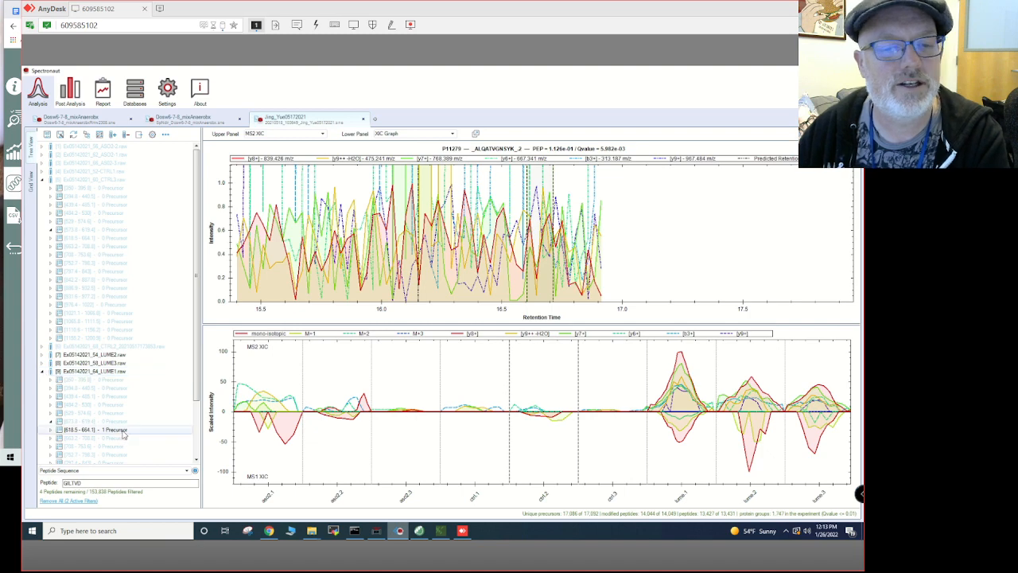
left_click(123, 431)
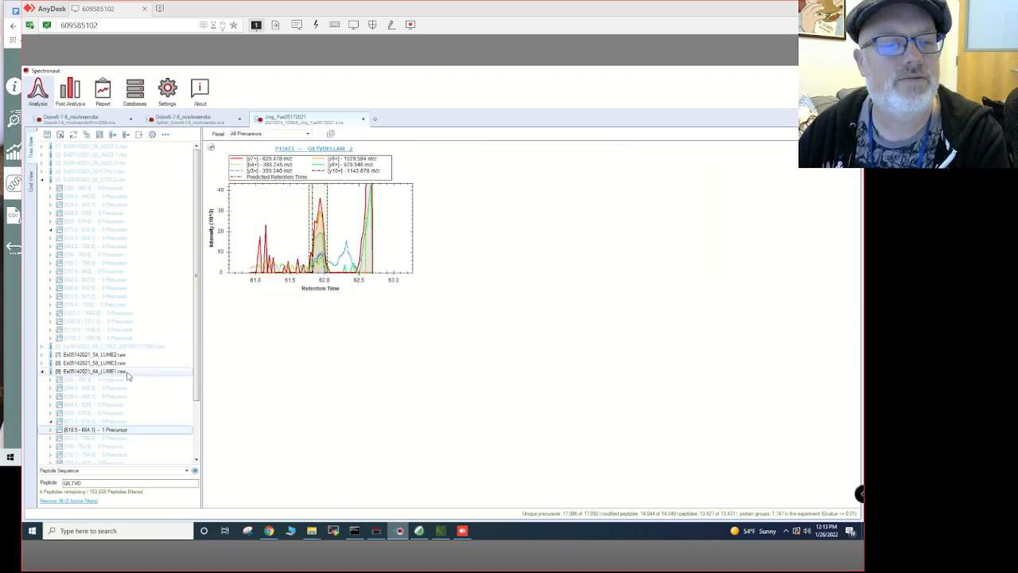
left_click(51, 431)
left_click(96, 438)
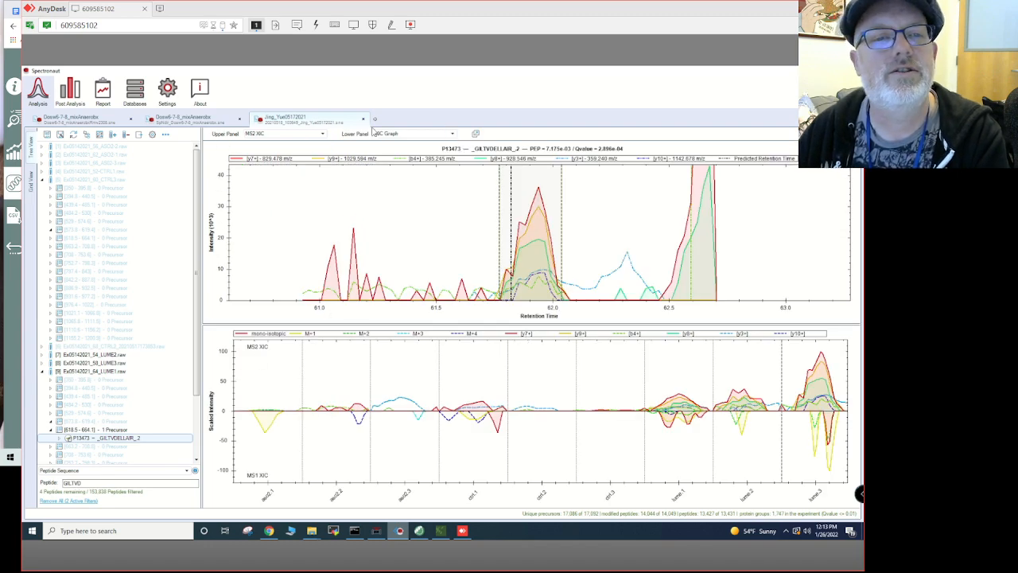
Try the MS1 XIC Alignment plot below the MS2 XIC, and replace it with the run-specific MS1 XIC
left_click(436, 135)
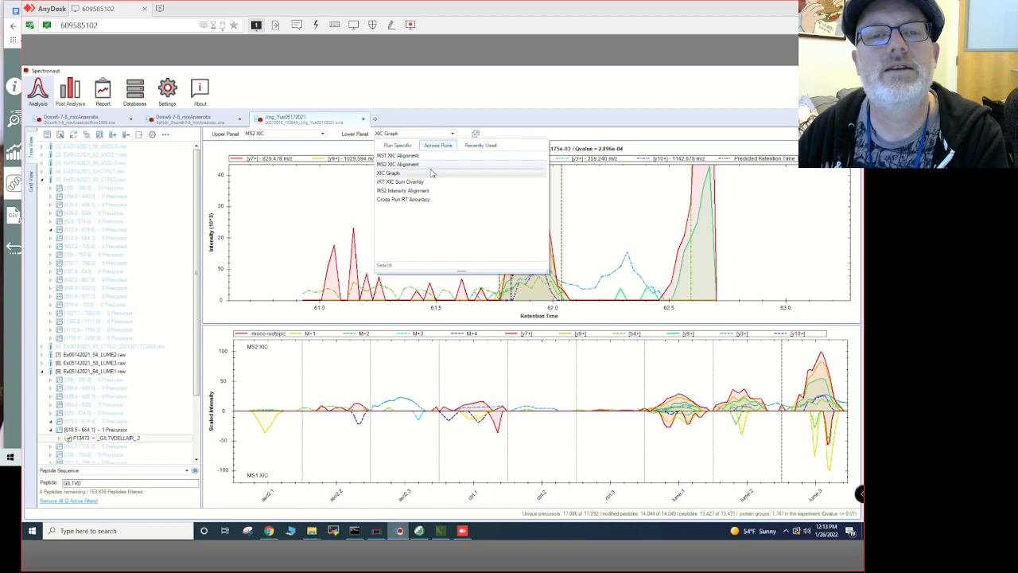
left_click(430, 156)
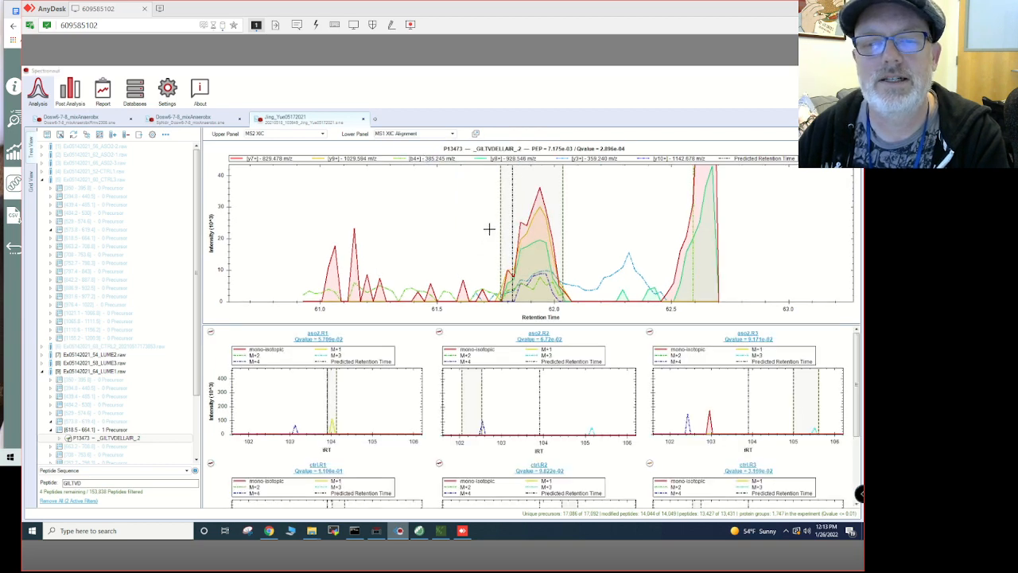
left_click(452, 135)
left_click(398, 146)
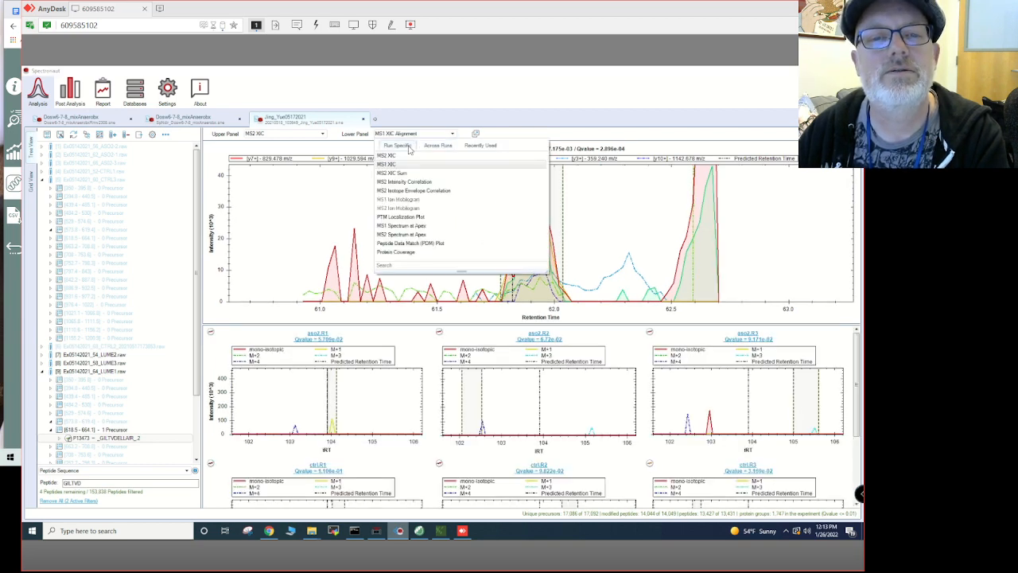
left_click(407, 164)
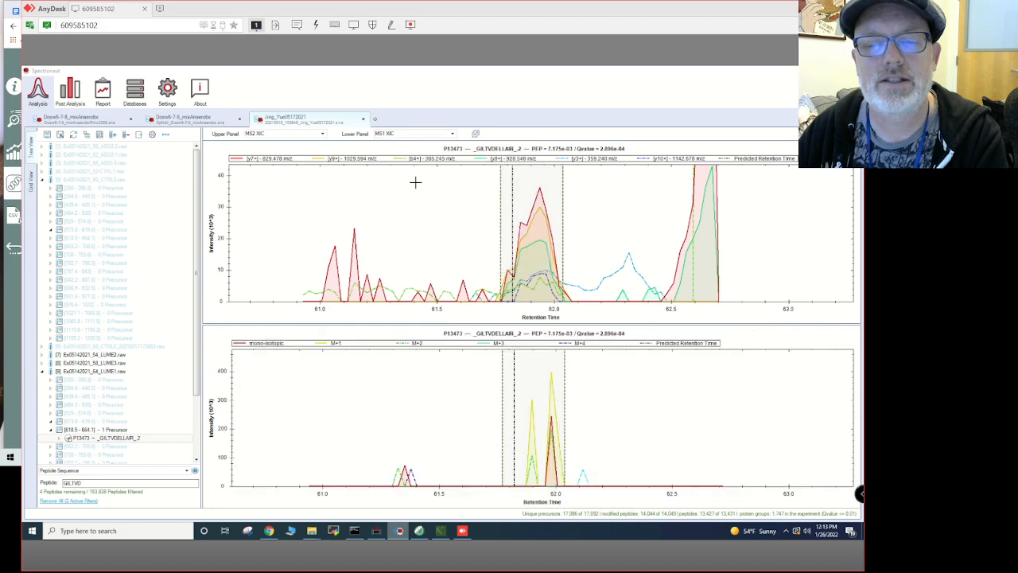
Compare the MS2 and MS1 chromatograms of the GILTVDELLAIR precursor in the LUME3 and LUME2 runs
scroll(135, 430, "down", 2)
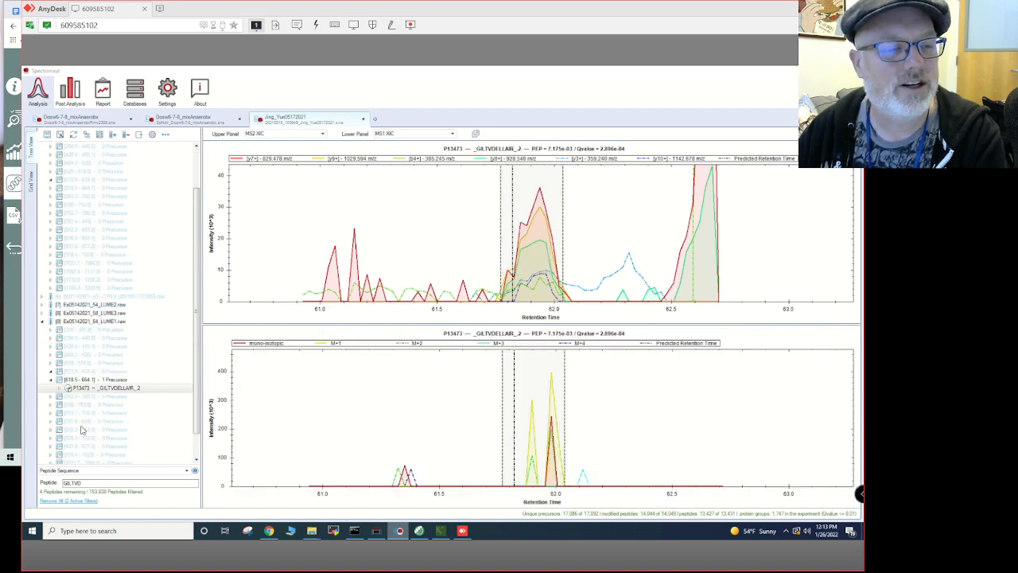
scroll(135, 436, "down", 1)
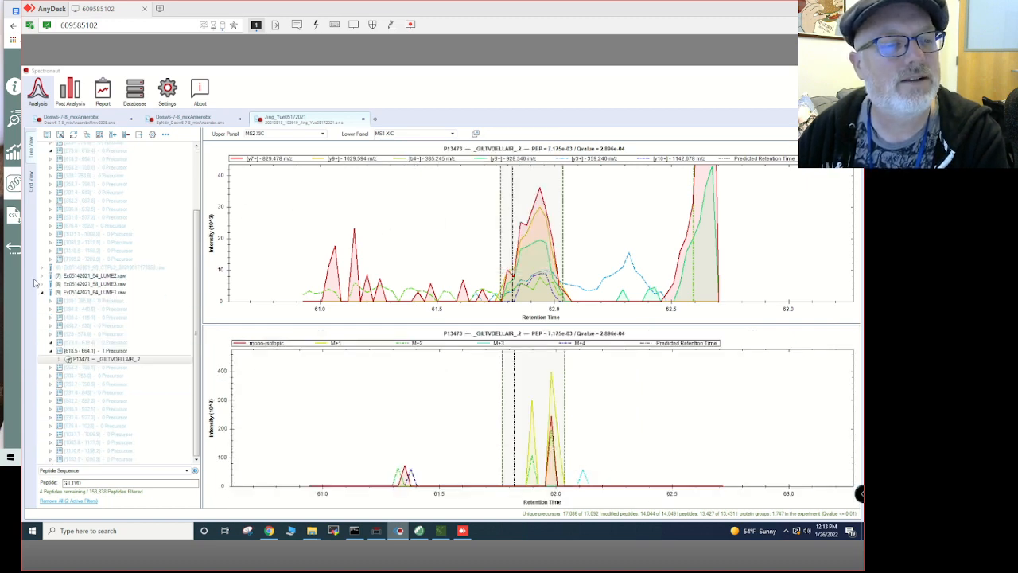
left_click(42, 284)
left_click(89, 351)
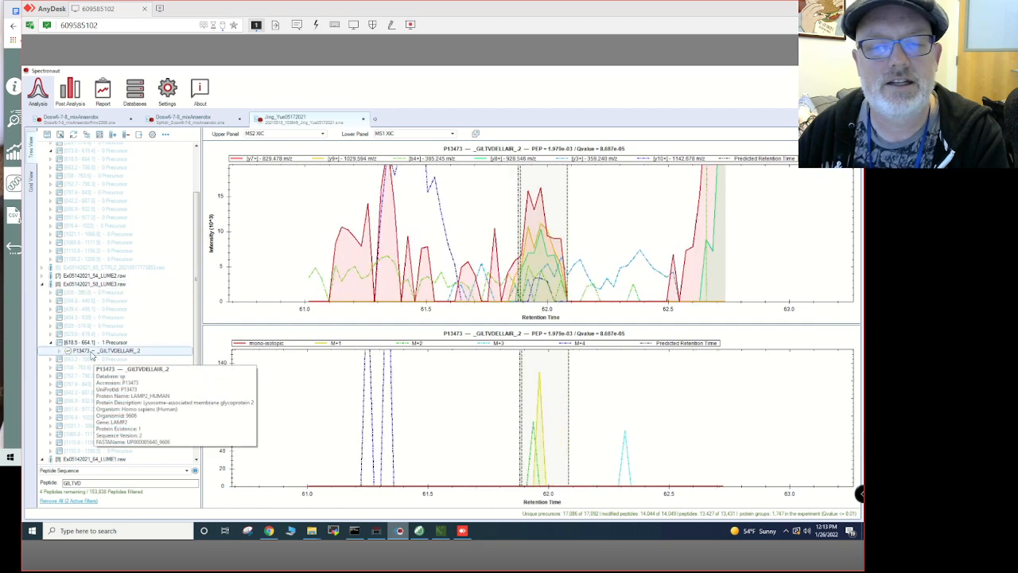
left_click(42, 276)
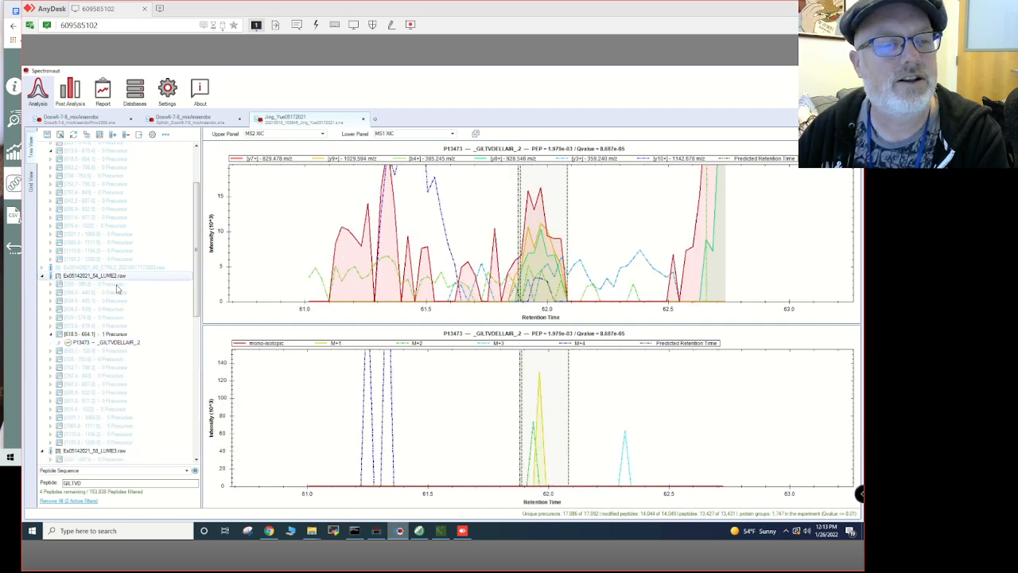
left_click(120, 342)
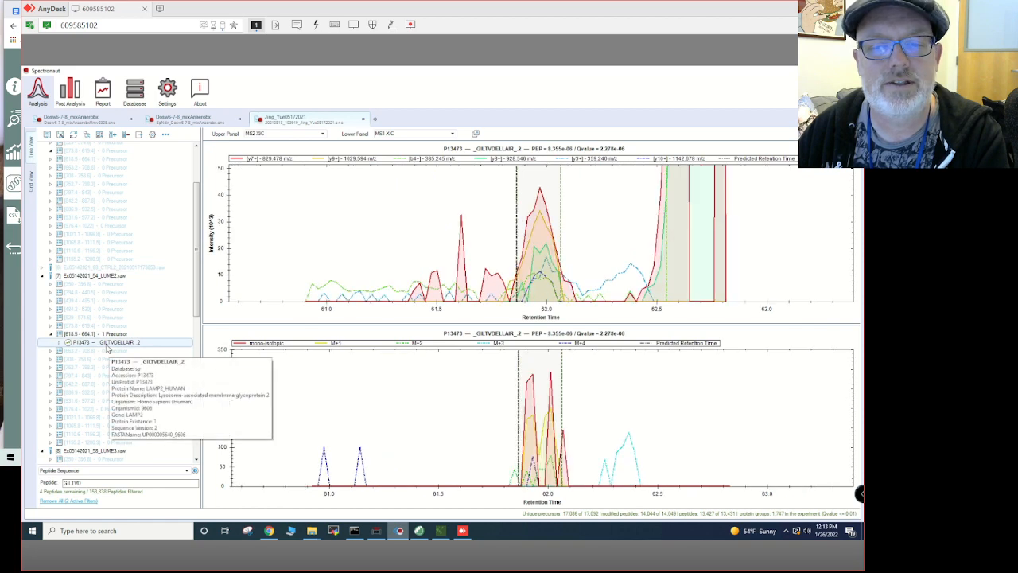
Collapse the three Lume runs in the tree and view the calibration and analysis summary from LUME1 up to LUME2
left_click(42, 276)
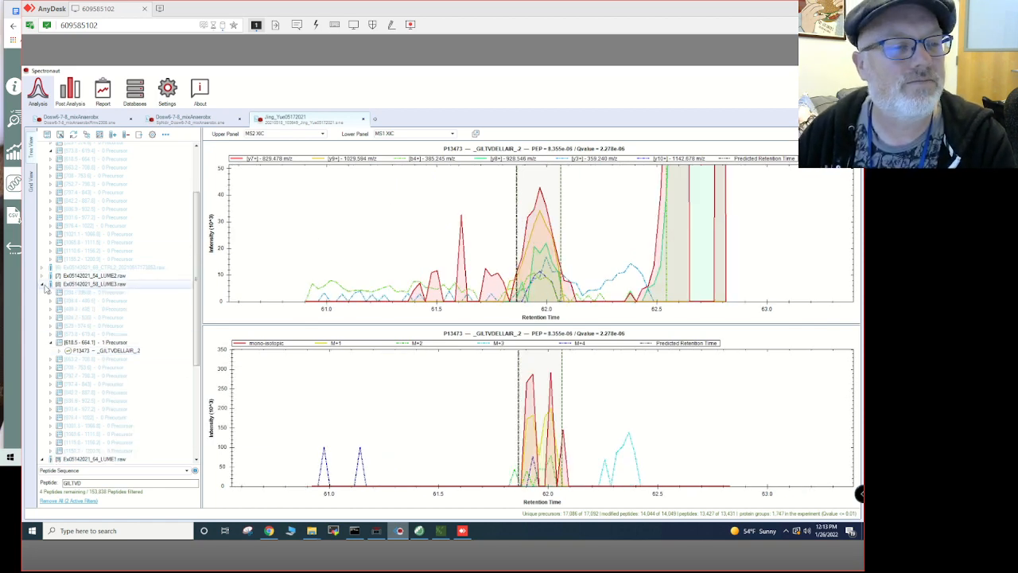
left_click(42, 284)
left_click(50, 351)
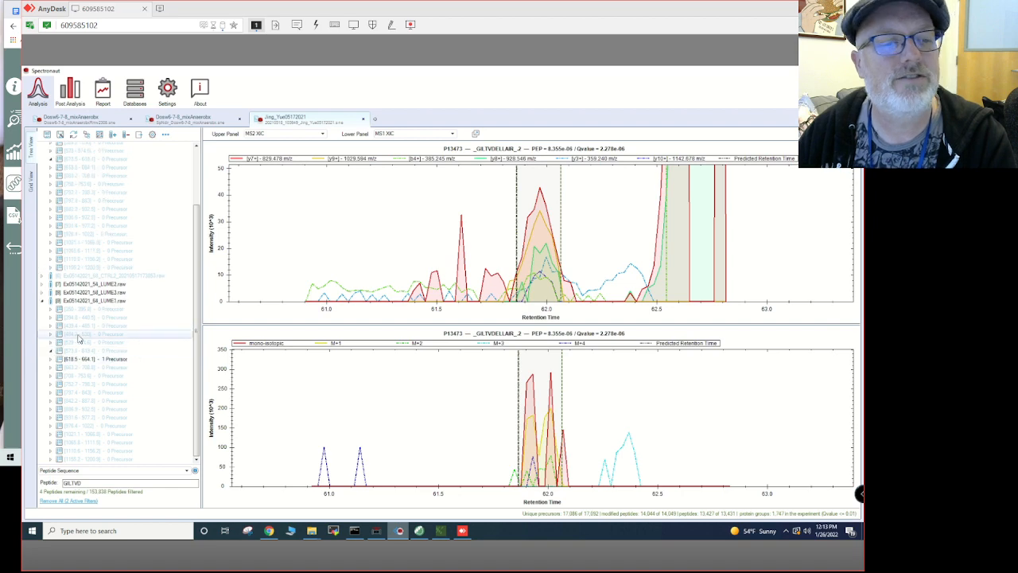
scroll(78, 339, "up", 1)
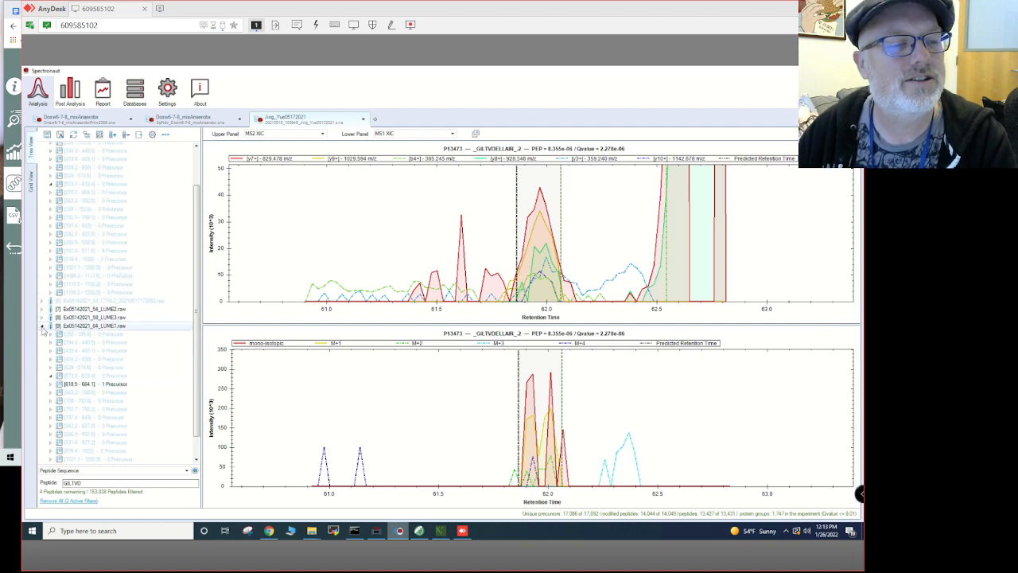
left_click(42, 327)
left_click(119, 370)
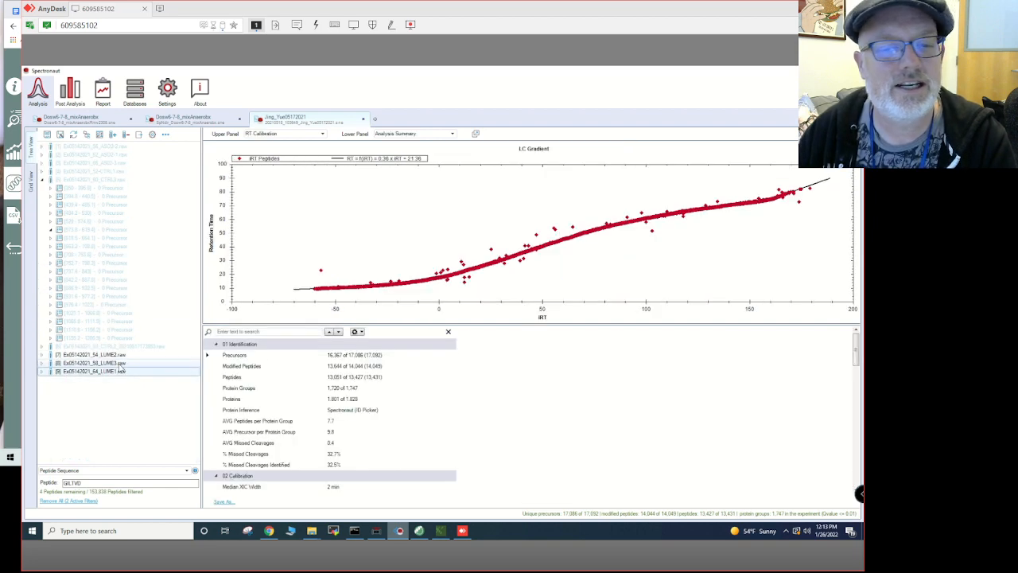
key("Up")
key("Up")
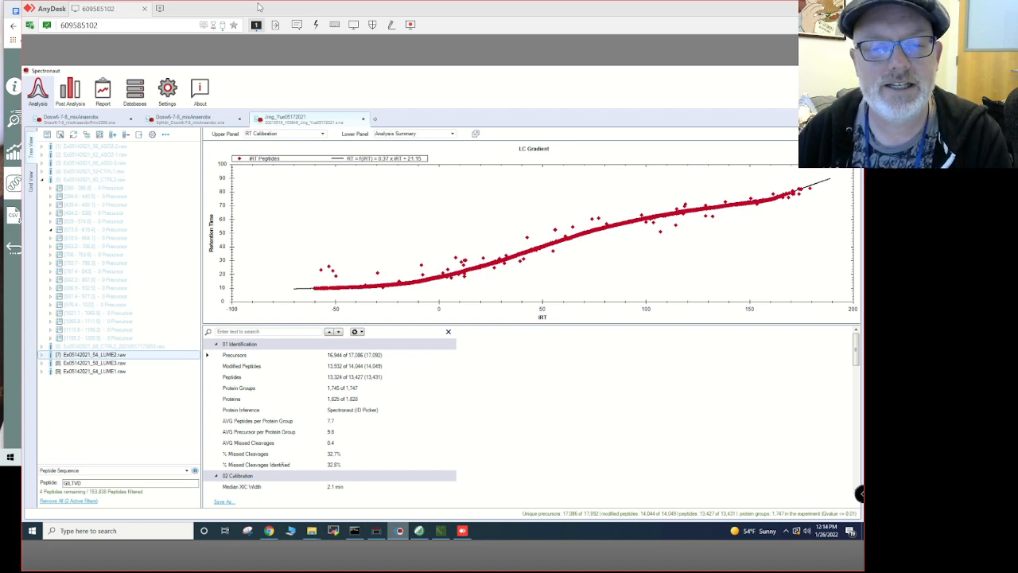
Review the GILTVDELLAIR precursor chromatograms in the LUME3 run again and collapse that run
left_click(92, 363)
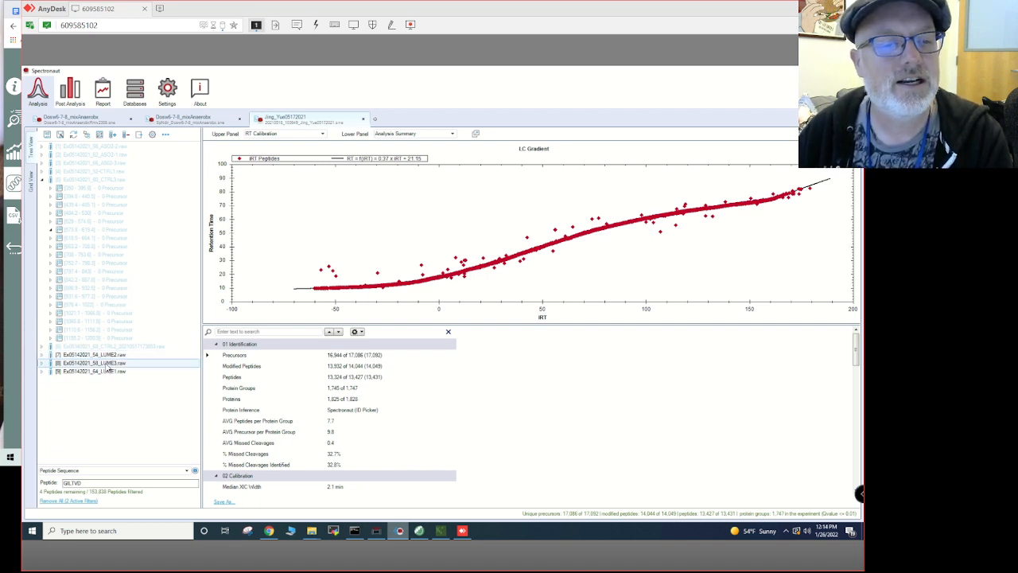
left_click(42, 364)
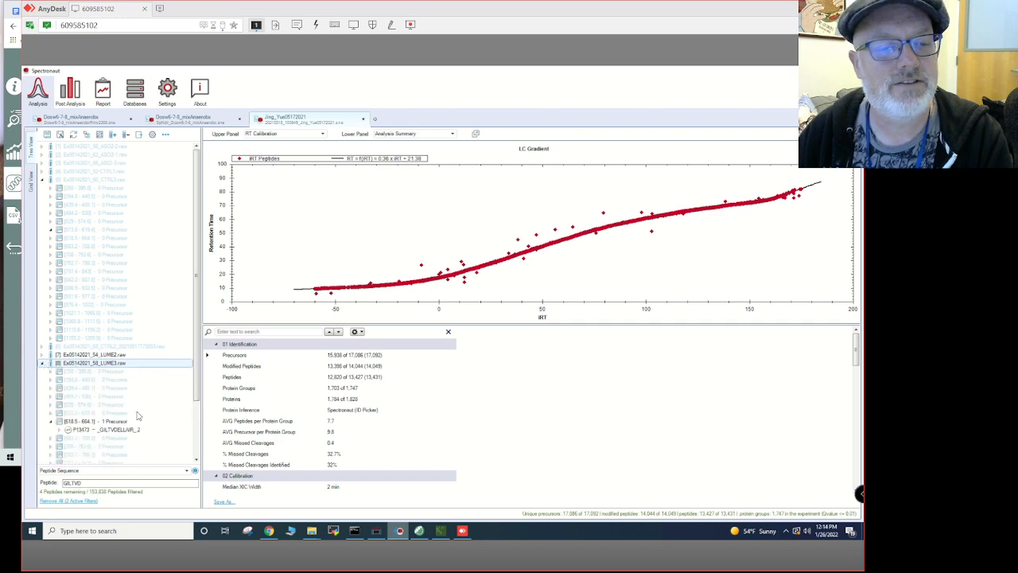
left_click(139, 430)
left_click(43, 363)
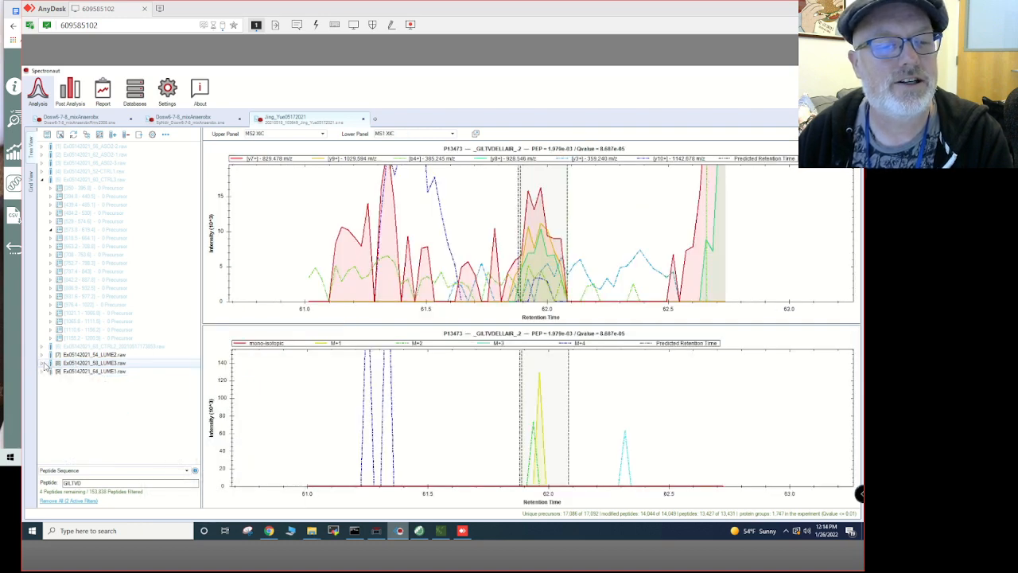